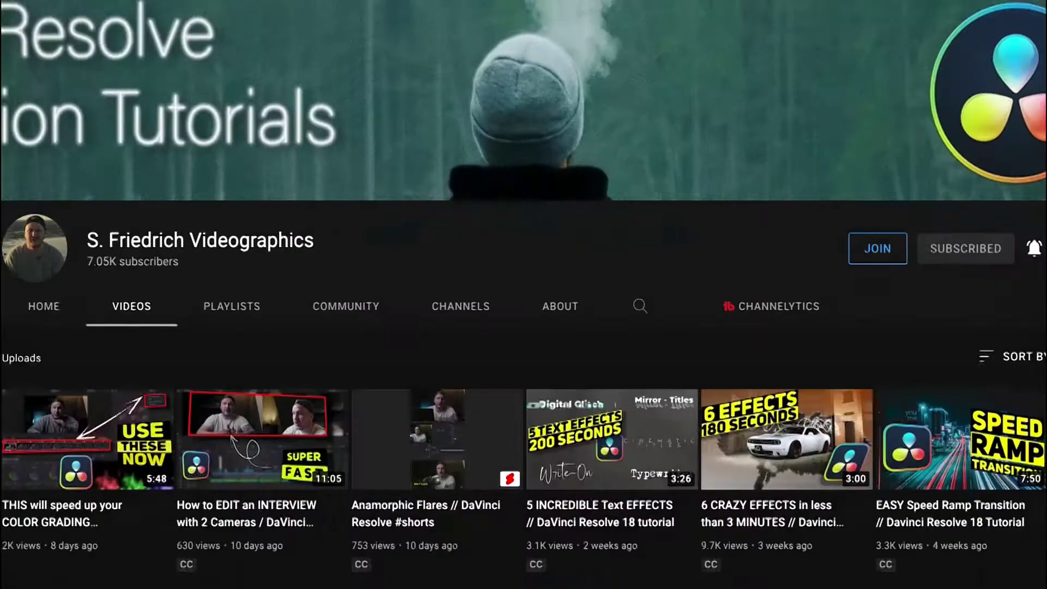
{"action": "scroll", "coordinate": [524, 295], "scroll_direction": "down", "scroll_amount": 15}
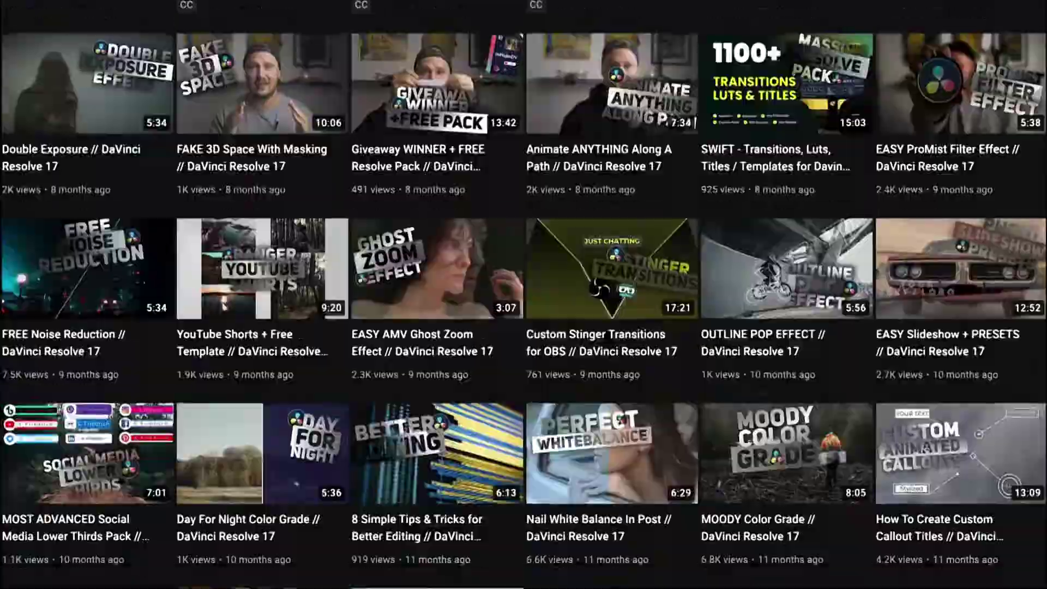
{"action": "scroll", "coordinate": [524, 294], "scroll_direction": "down", "scroll_amount": 10}
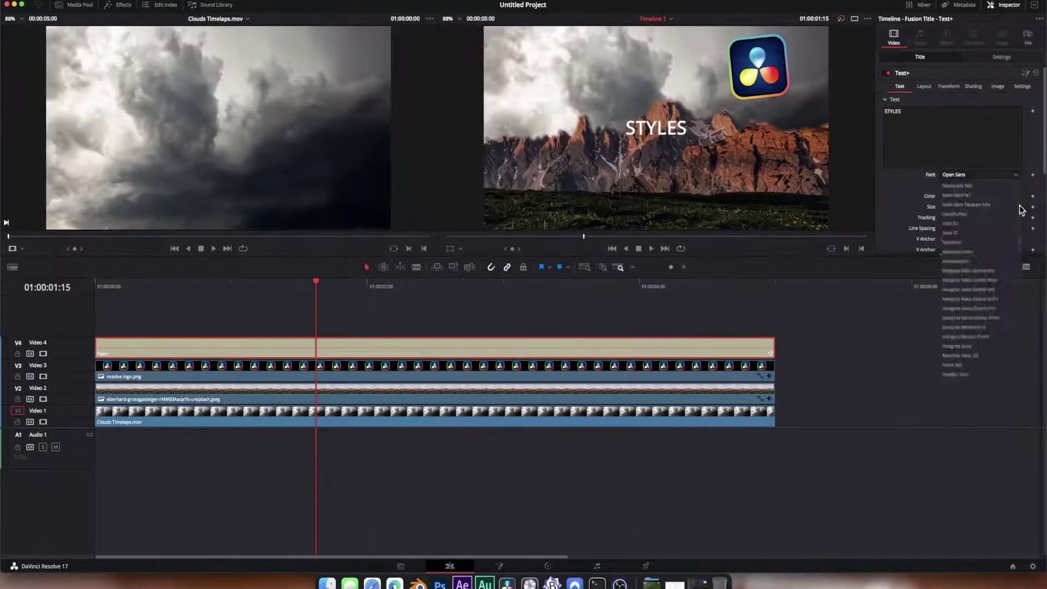
{"action": "left_click", "coordinate": [997, 244]}
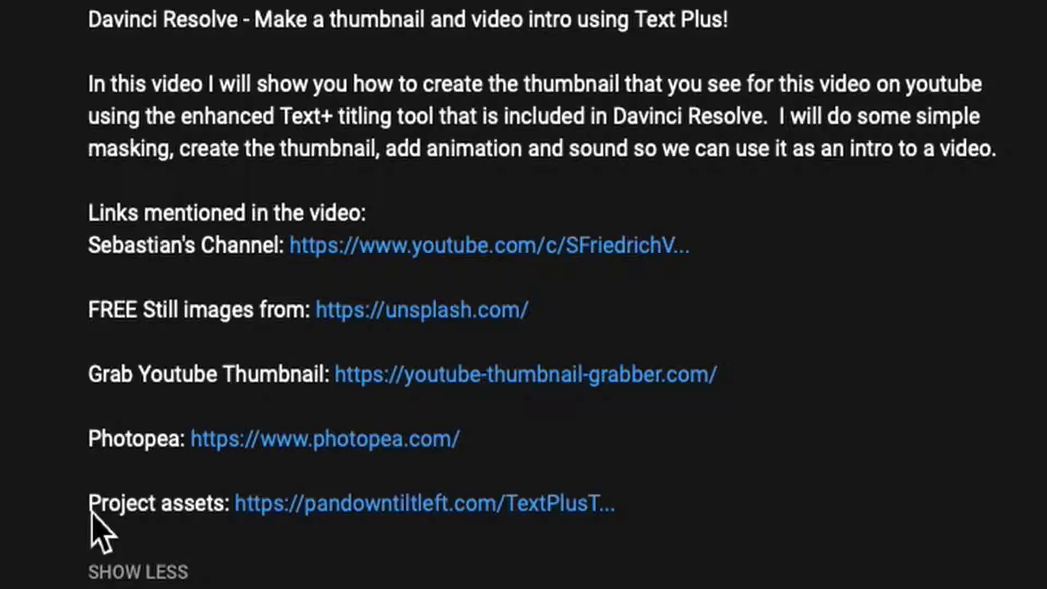
- Look up the project assets link in the video description
{"action": "left_click_drag", "start_coordinate": [89, 515], "coordinate": [225, 521]}
{"action": "left_click", "coordinate": [256, 548]}
{"action": "right_click", "coordinate": [407, 504]}
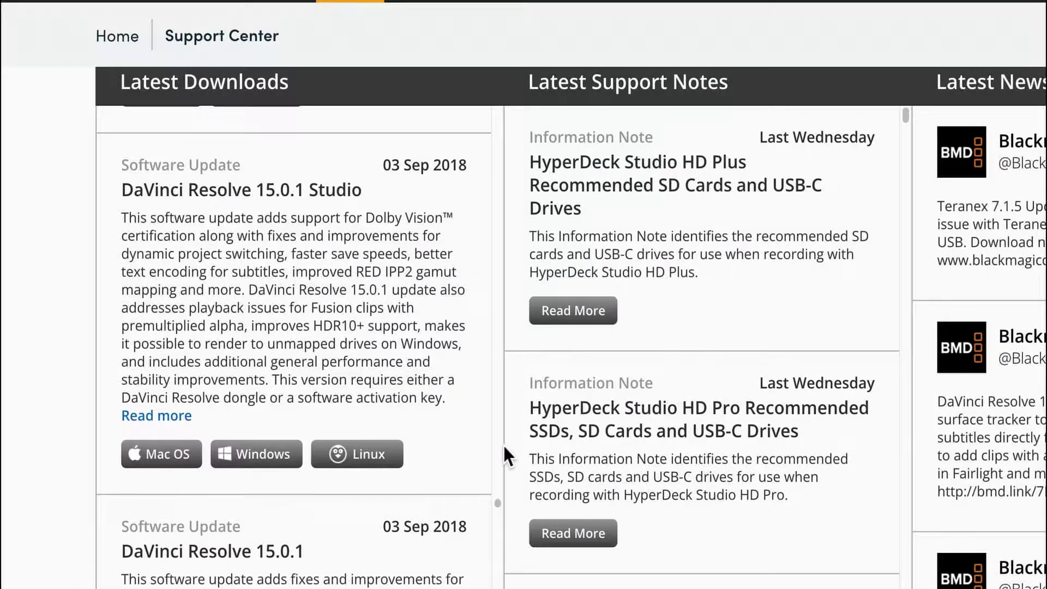
- Look through the Blackmagic Design support downloads and compare the free and Studio versions of DaVinci Resolve
{"action": "scroll", "coordinate": [503, 446], "scroll_direction": "down", "scroll_amount": 5}
{"action": "scroll", "coordinate": [503, 447], "scroll_direction": "down", "scroll_amount": 4}
{"action": "scroll", "coordinate": [503, 448], "scroll_direction": "down", "scroll_amount": 5}
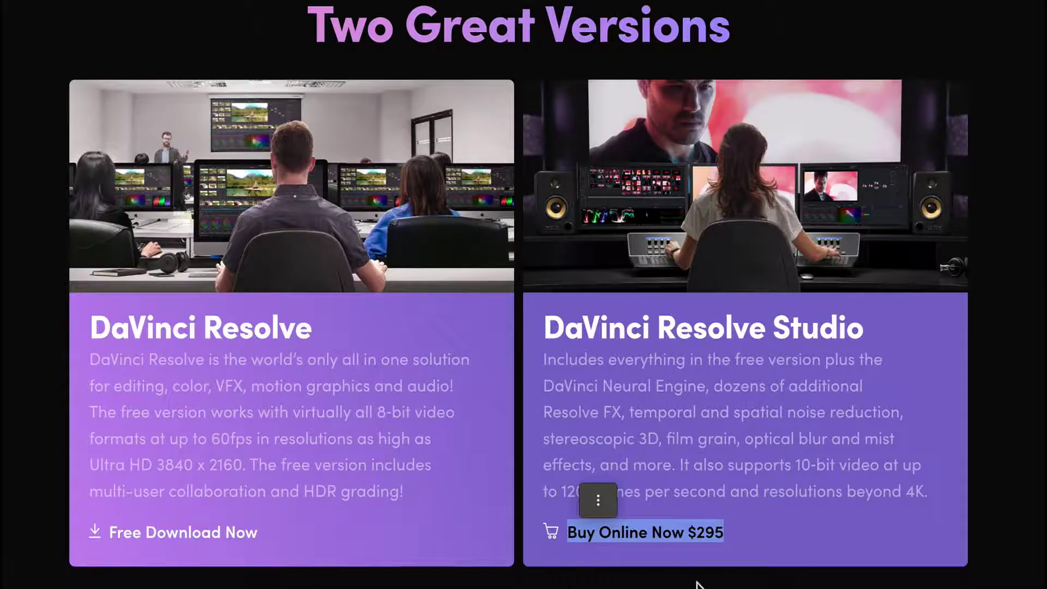
{"action": "left_click_drag", "start_coordinate": [597, 498], "coordinate": [628, 532]}
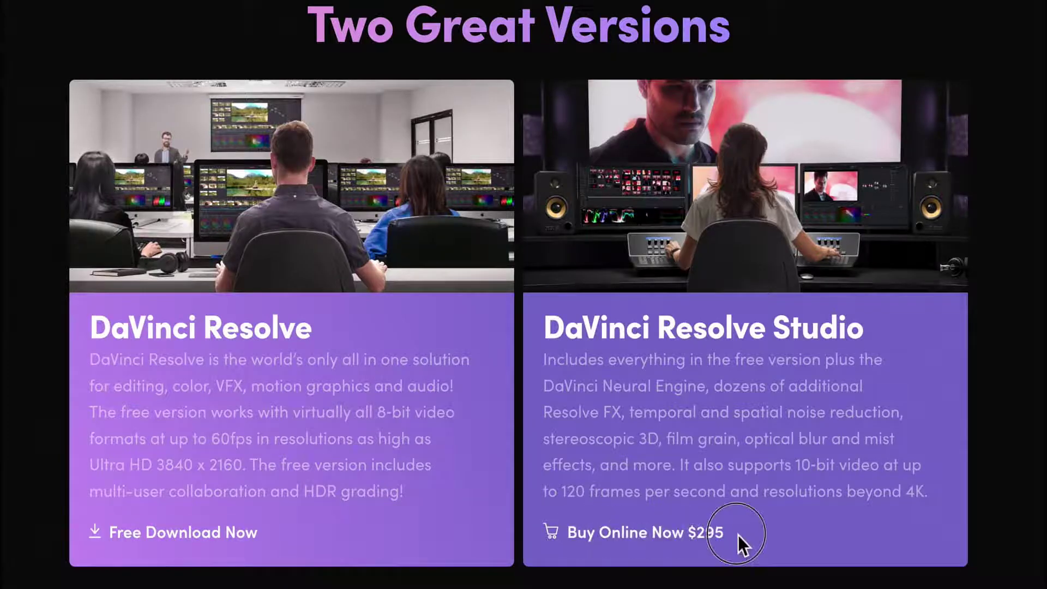
{"action": "left_click_drag", "start_coordinate": [258, 534], "coordinate": [111, 535]}
{"action": "left_click", "coordinate": [113, 542]}
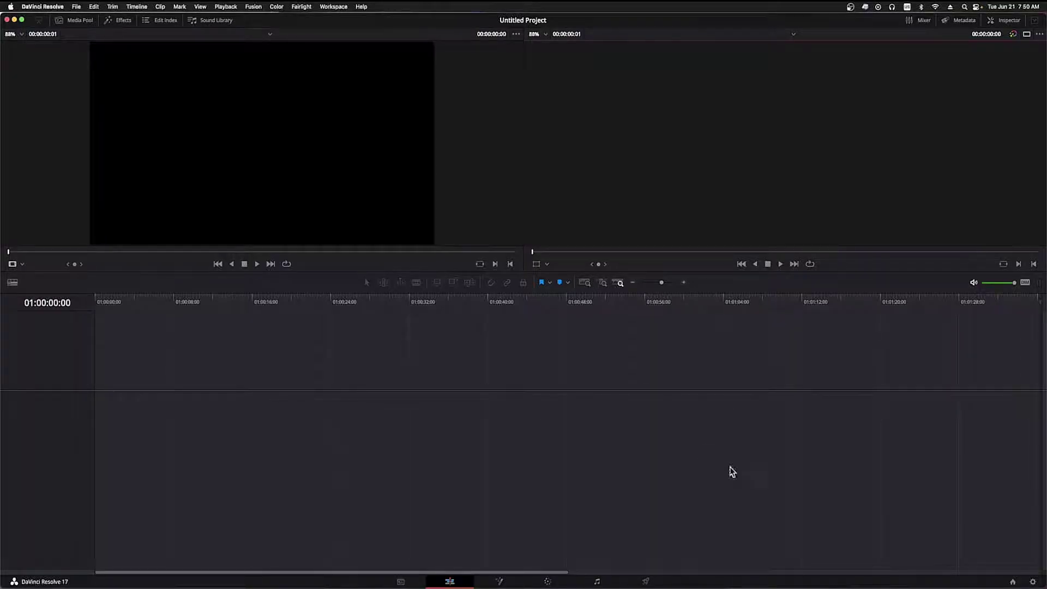
- Switch to DaVinci Resolve, check the project settings and show the media pool
{"action": "left_click", "coordinate": [1033, 581]}
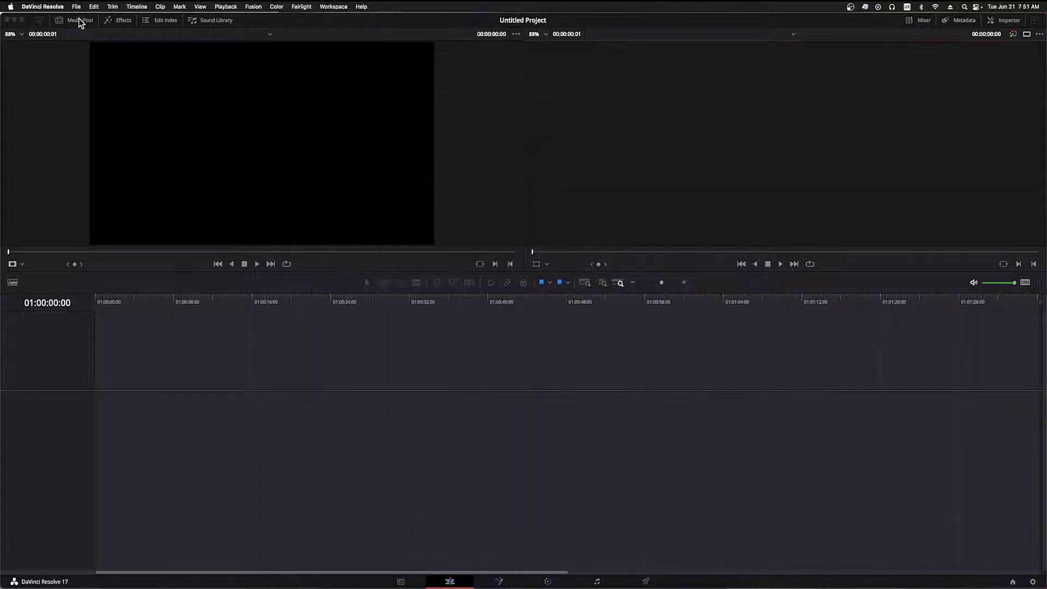
{"action": "left_click", "coordinate": [77, 20]}
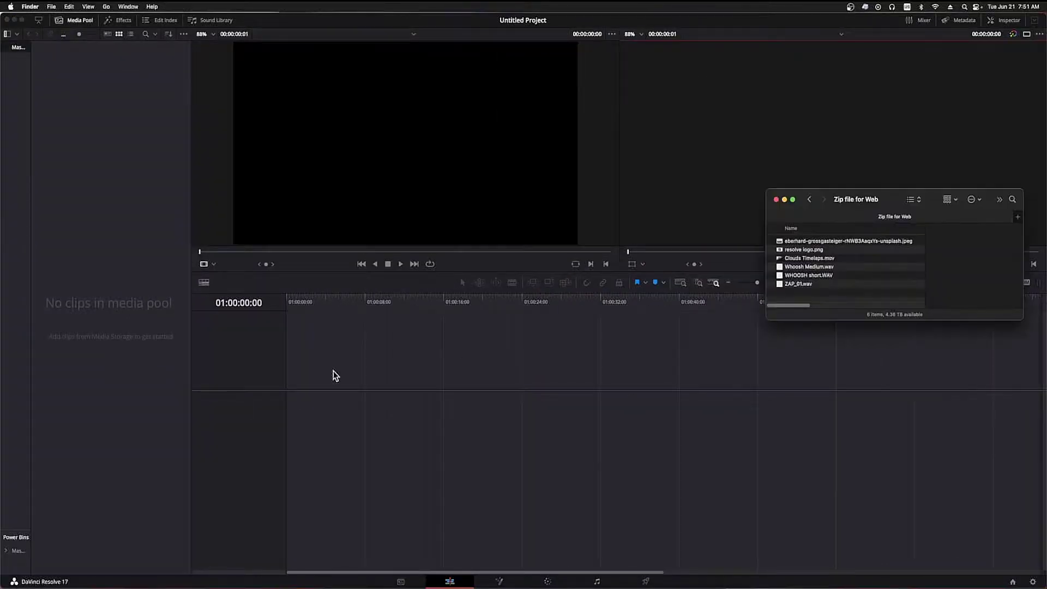
- Preview the first asset in the Zip file for Web folder and browse the free photos on Unsplash
{"action": "key", "text": "Down"}
{"action": "key", "text": "space"}
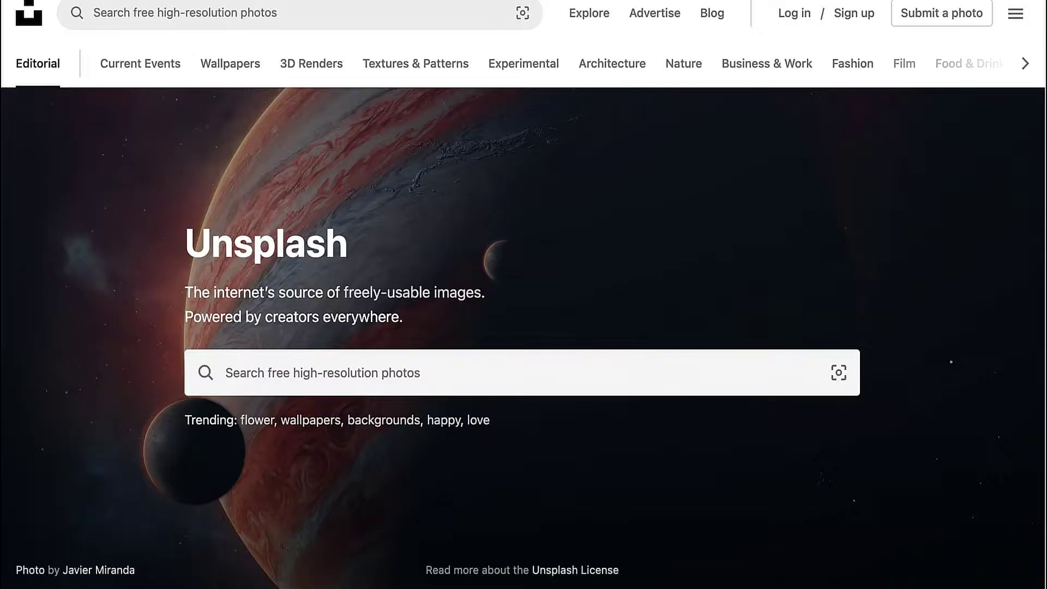
{"action": "scroll", "coordinate": [524, 338], "scroll_direction": "down", "scroll_amount": 5}
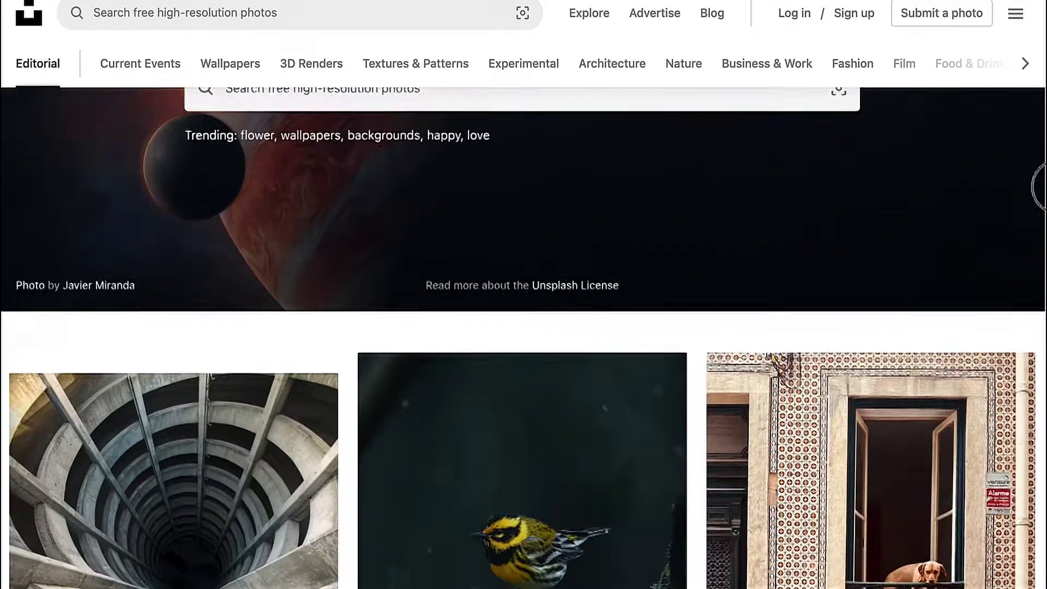
{"action": "scroll", "coordinate": [524, 338], "scroll_direction": "down", "scroll_amount": 7}
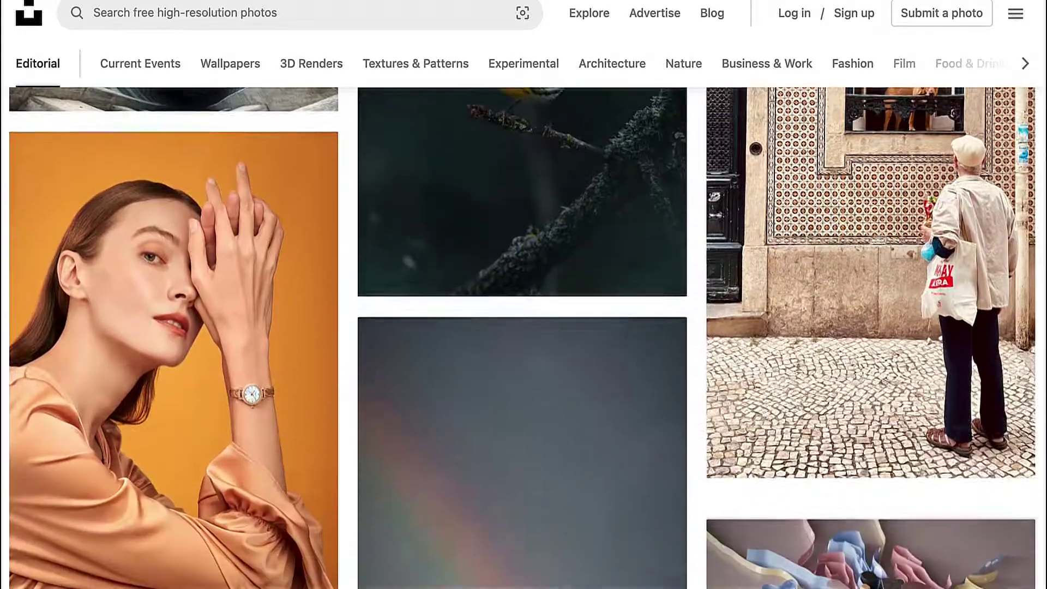
{"action": "scroll", "coordinate": [524, 338], "scroll_direction": "down", "scroll_amount": 7}
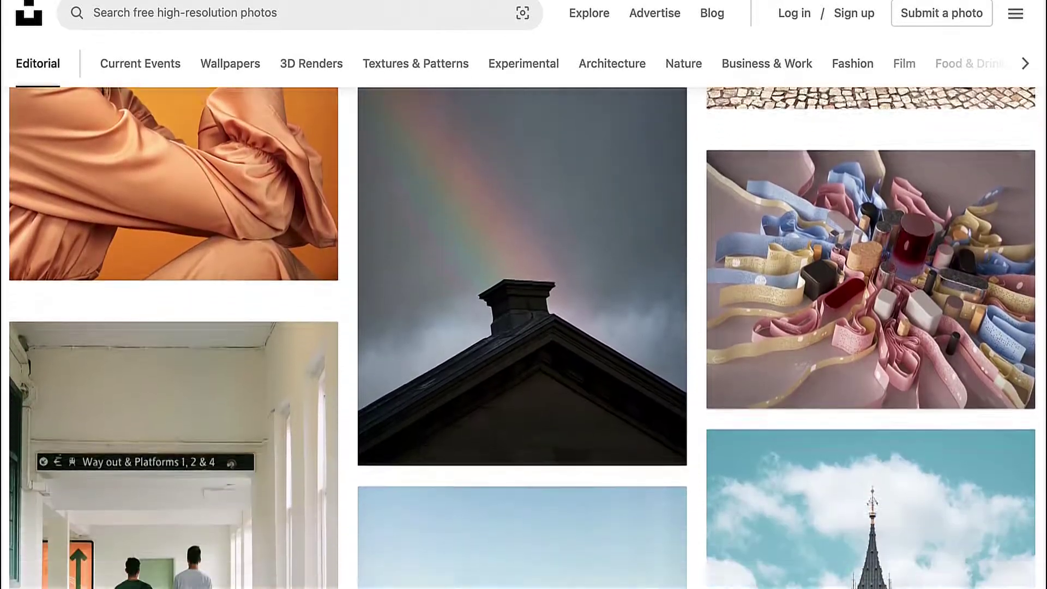
{"action": "scroll", "coordinate": [523, 338], "scroll_direction": "down", "scroll_amount": 9}
{"action": "scroll", "coordinate": [523, 338], "scroll_direction": "down", "scroll_amount": 2}
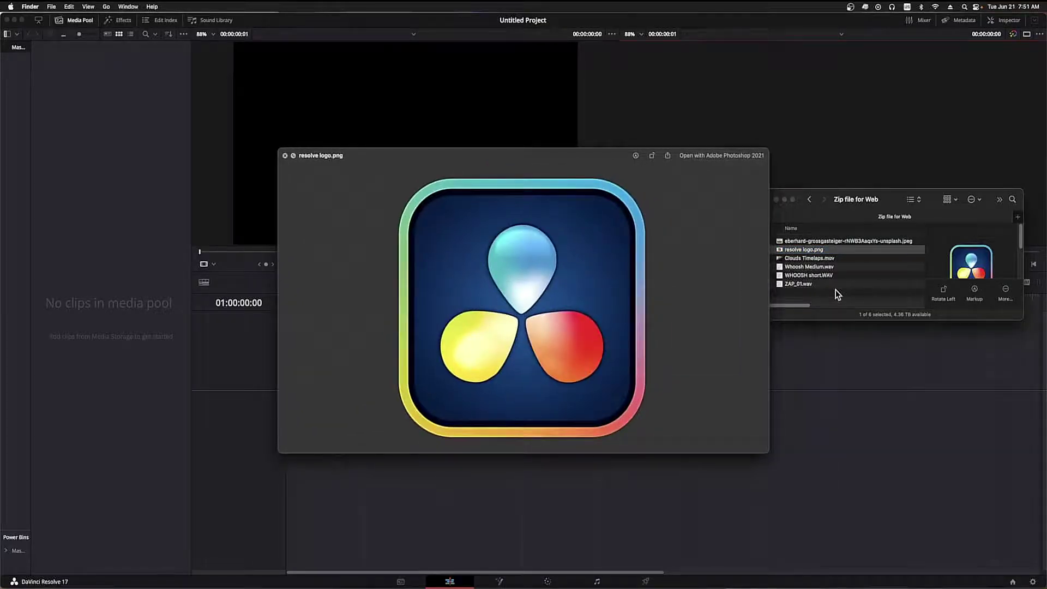
- Preview Clouds Timelaps.mov and go through the three sound files in the Zip file for Web folder
{"action": "key", "text": "space"}
{"action": "key", "text": "Down"}
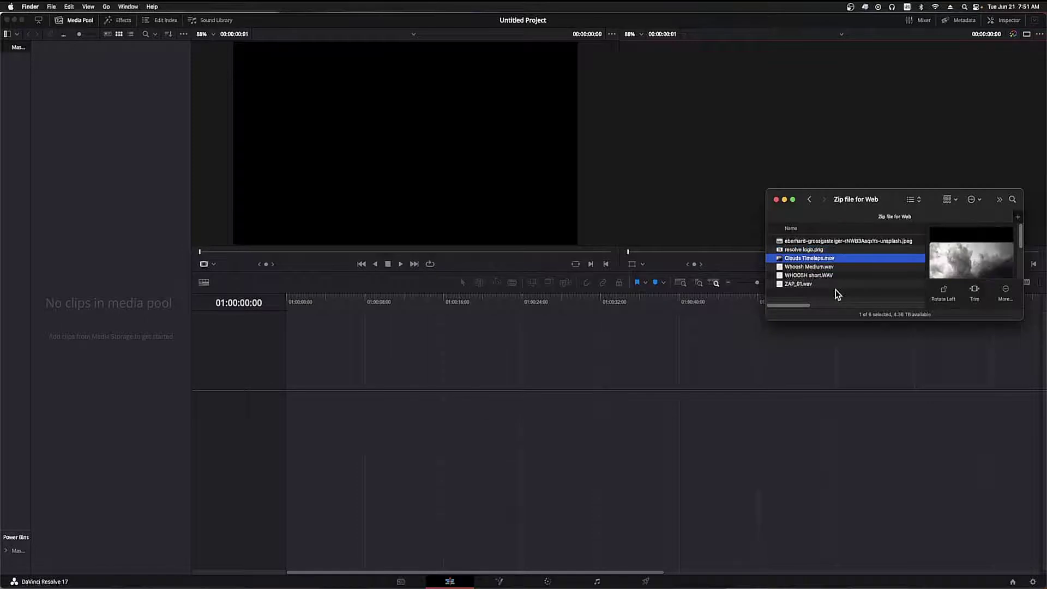
{"action": "key", "text": "space"}
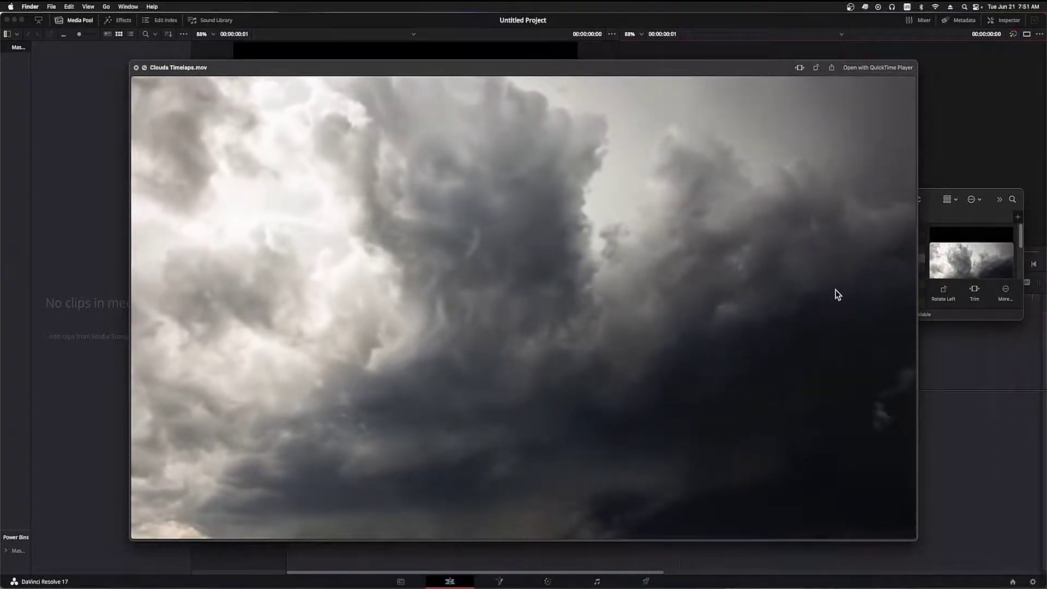
{"action": "key", "text": "space"}
{"action": "key", "text": "Down"}
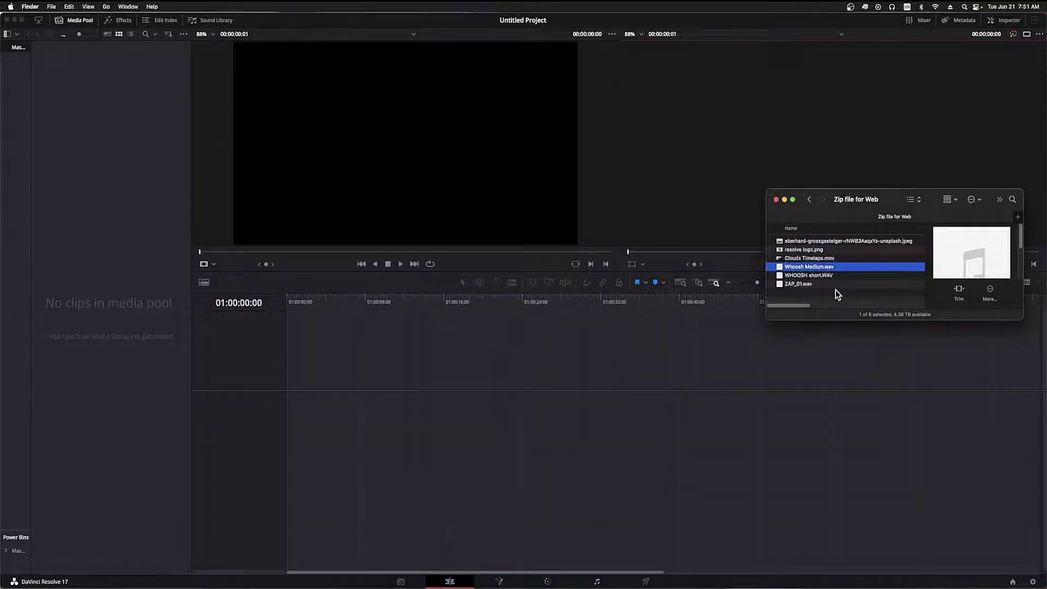
{"action": "key", "text": "Down"}
{"action": "key", "text": "Down"}
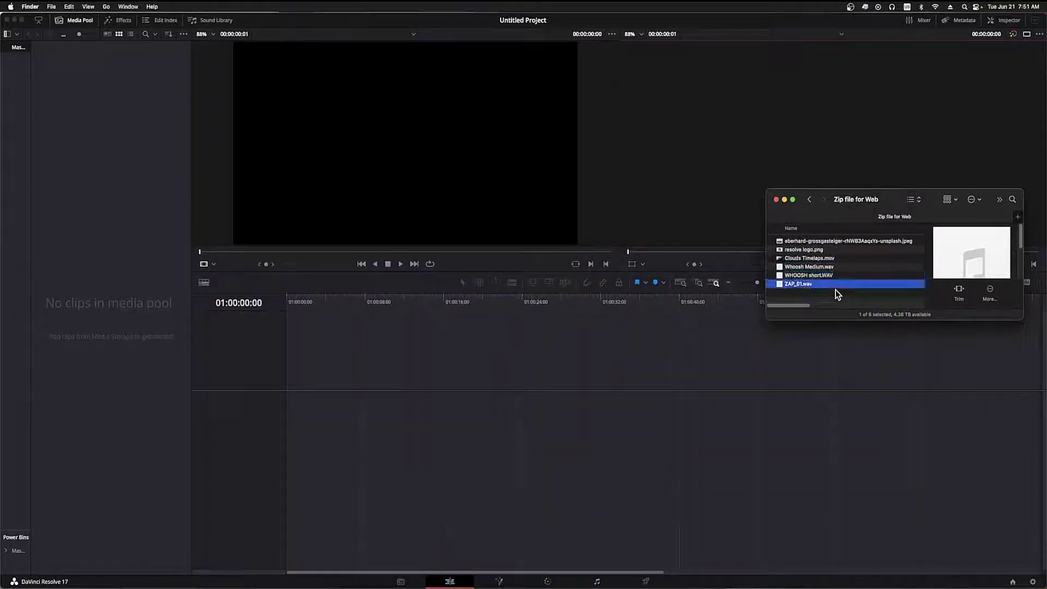
- Import all files from the Zip file for Web folder into the media pool and place the mountain photo at the timeline's start
{"action": "key", "text": "super+a"}
{"action": "left_click_drag", "start_coordinate": [840, 242], "coordinate": [135, 244]}
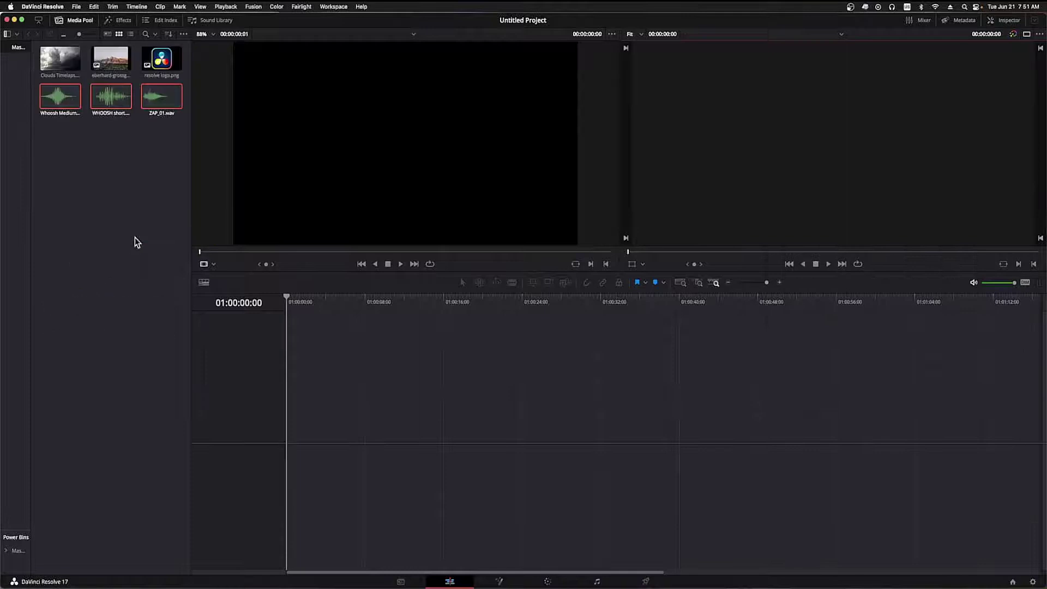
{"action": "left_click_drag", "start_coordinate": [111, 58], "coordinate": [285, 429]}
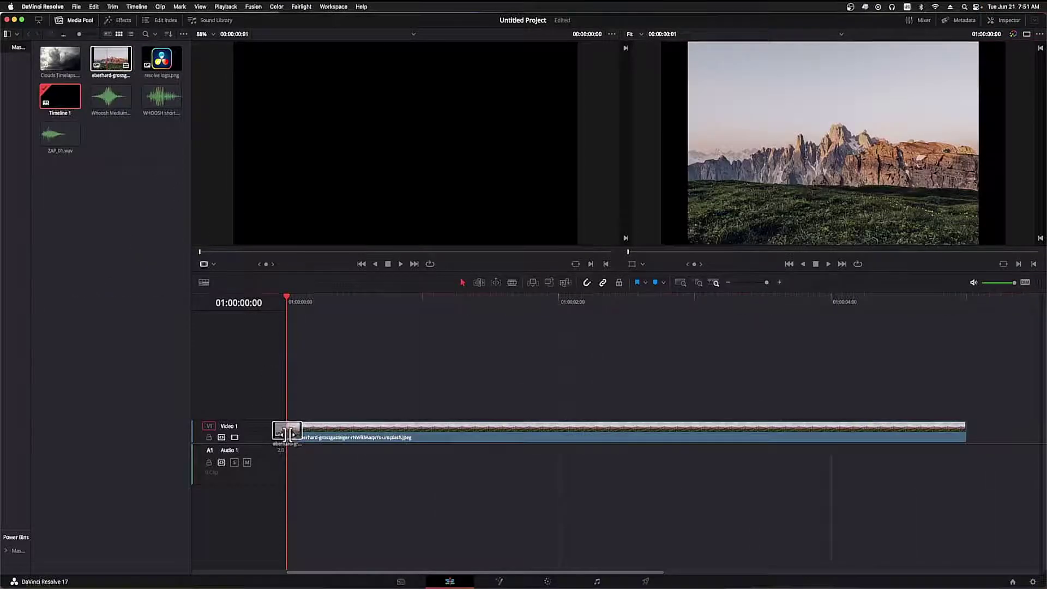
{"action": "key", "text": "End"}
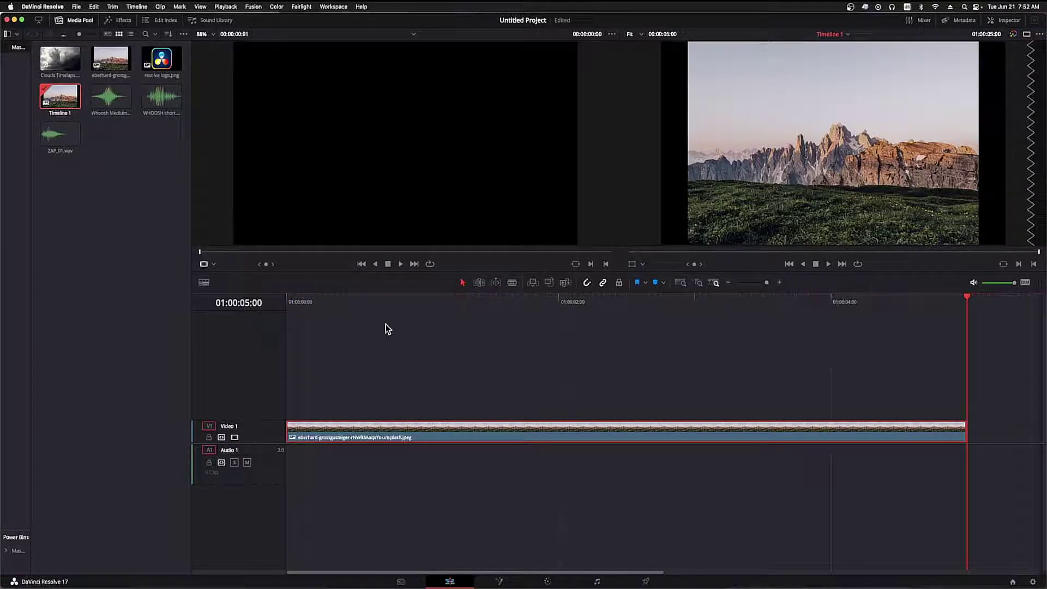
{"action": "key", "text": "Home"}
- Set the mountain photo's zoom to 2.19 in X and 1.54 in Y with the axes unlinked
{"action": "left_click", "coordinate": [1006, 22]}
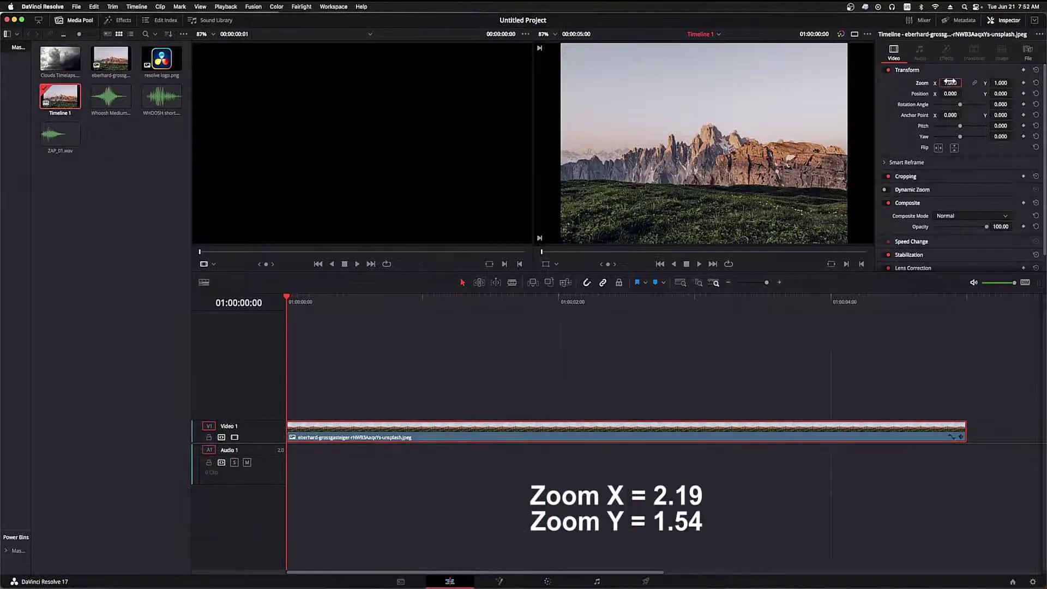
{"action": "key", "text": "Tab"}
{"action": "type", "text": "1.54"}
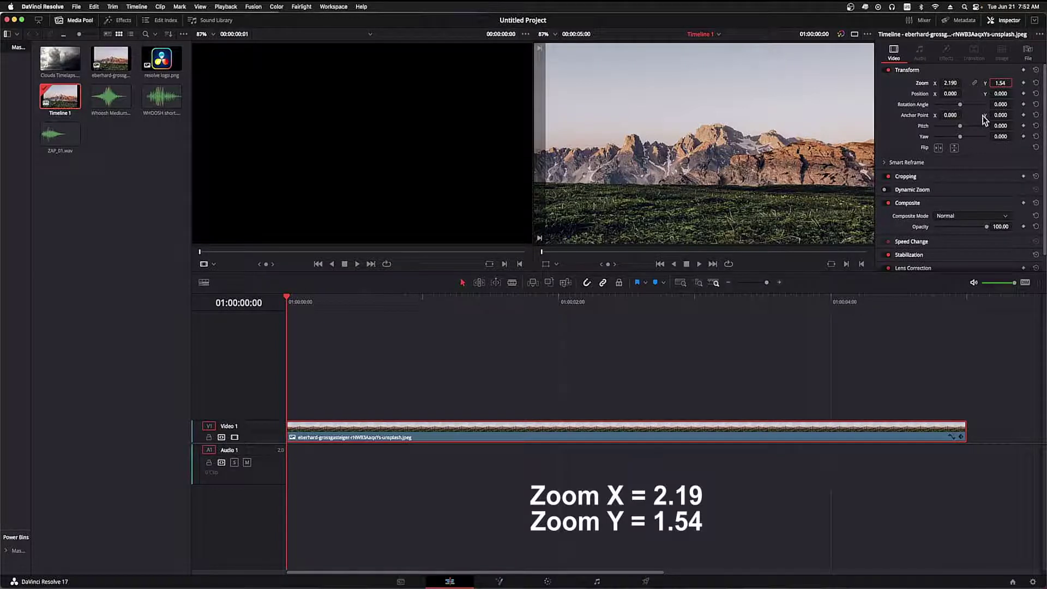
{"action": "key", "text": "Return"}
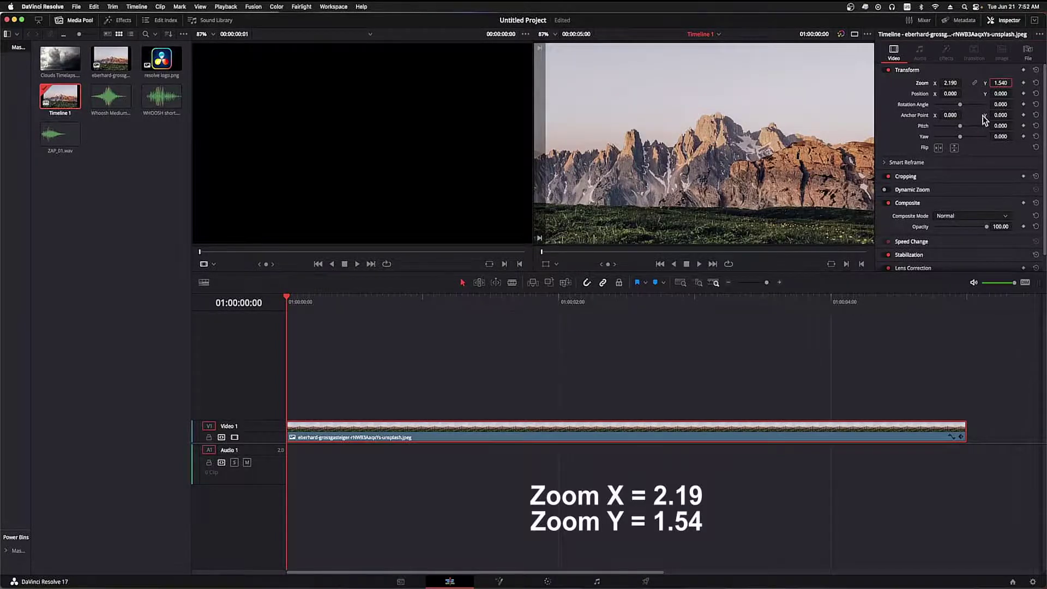
- Draw a closed curve window in the color grading workspace, following the mountain ridge and enclosing the whole sky
{"action": "left_click", "coordinate": [546, 581]}
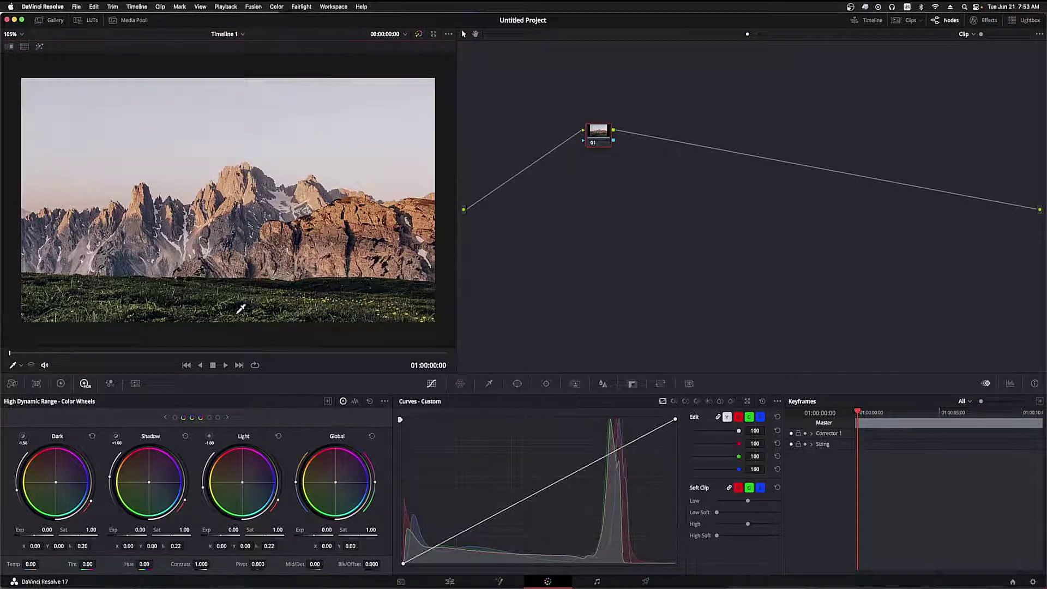
{"action": "left_click", "coordinate": [517, 384]}
{"action": "left_click", "coordinate": [410, 509]}
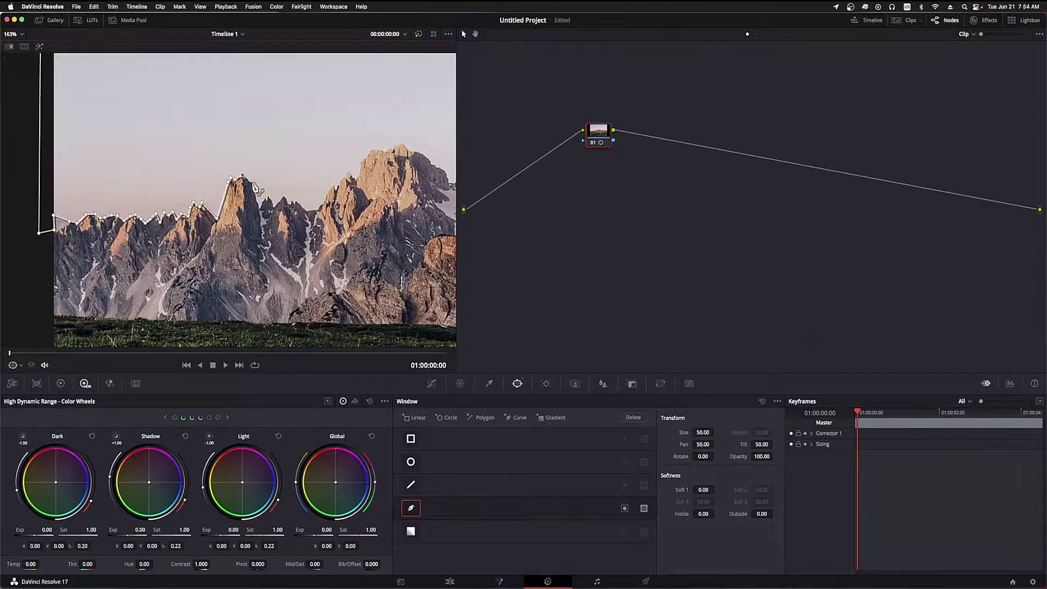
{"action": "scroll", "coordinate": [228, 199], "scroll_direction": "up", "scroll_amount": 2}
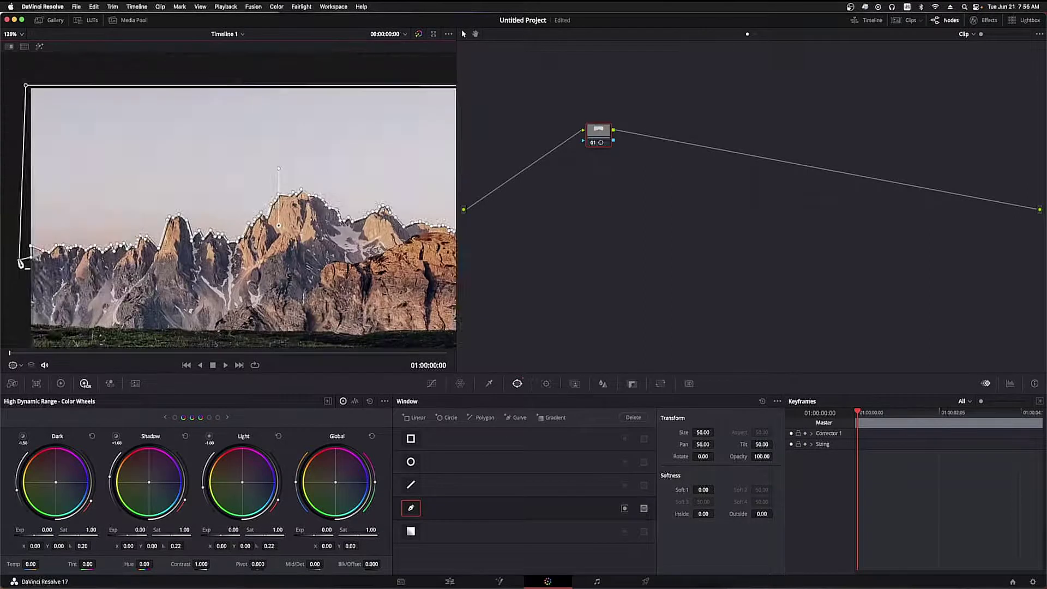
{"action": "key", "text": "shift+z"}
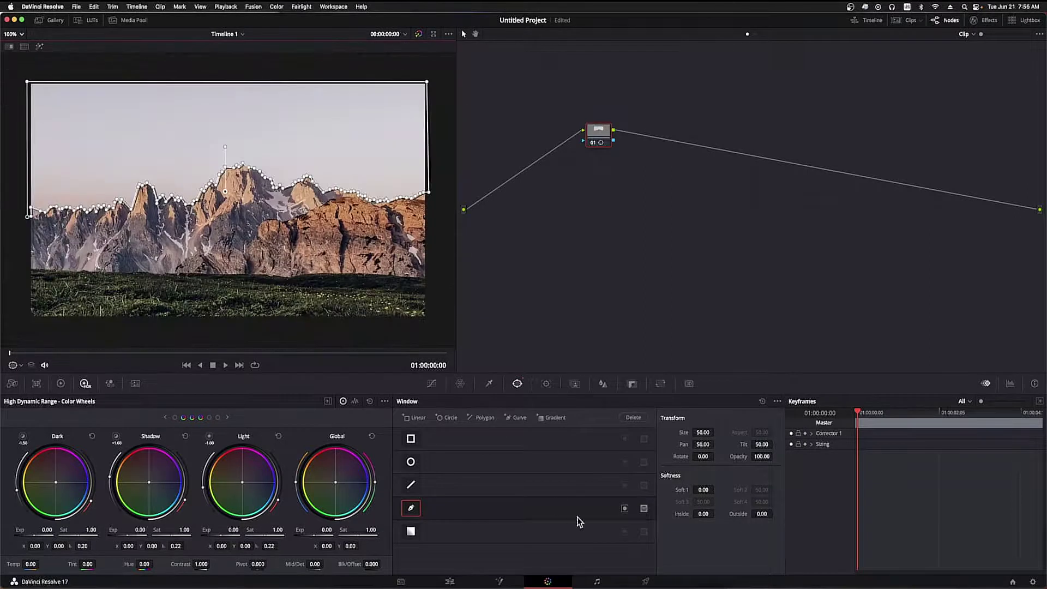
- Set the curve window's softness to 1.02 for Soft 1 and 1.28 for Outside
{"action": "left_click", "coordinate": [703, 490]}
{"action": "type", "text": "1"}
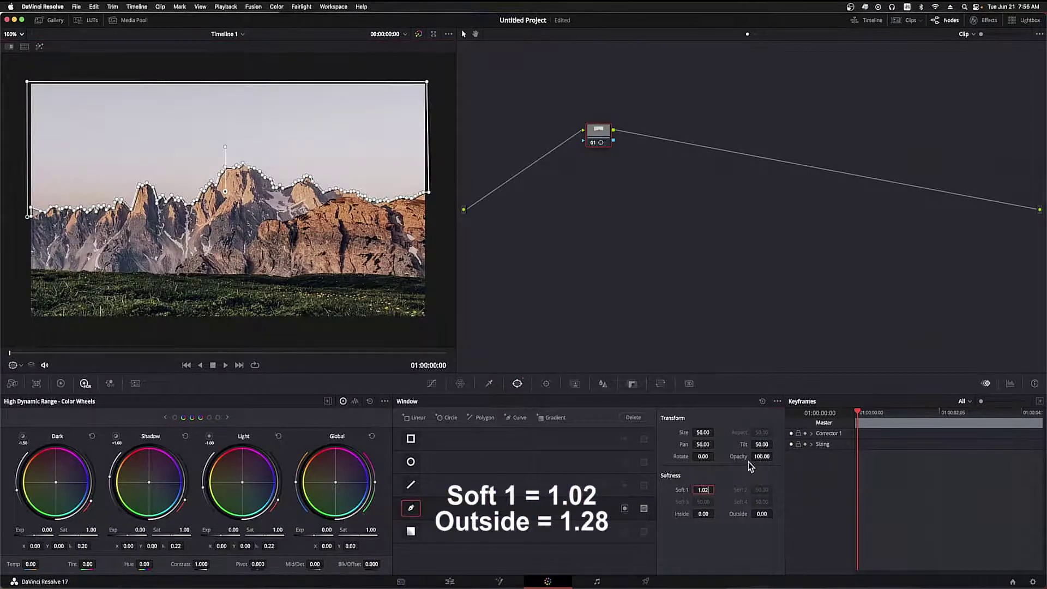
{"action": "type", "text": ".02"}
{"action": "key", "text": "Tab"}
{"action": "type", "text": "1.28"}
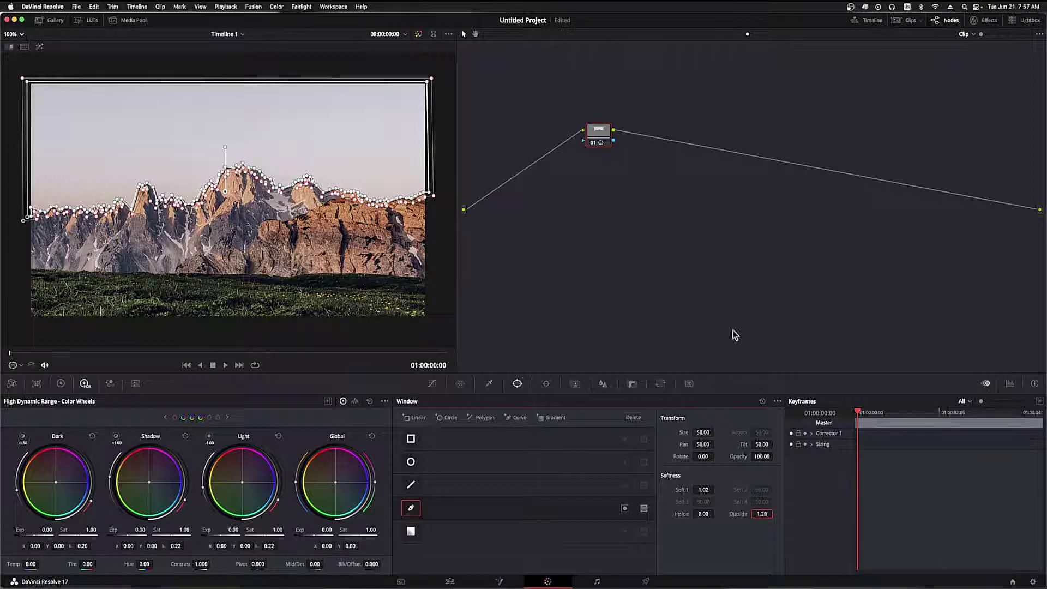
- Add an alpha output to the node graph and connect the first node's alpha output to it
{"action": "right_click", "coordinate": [596, 180]}
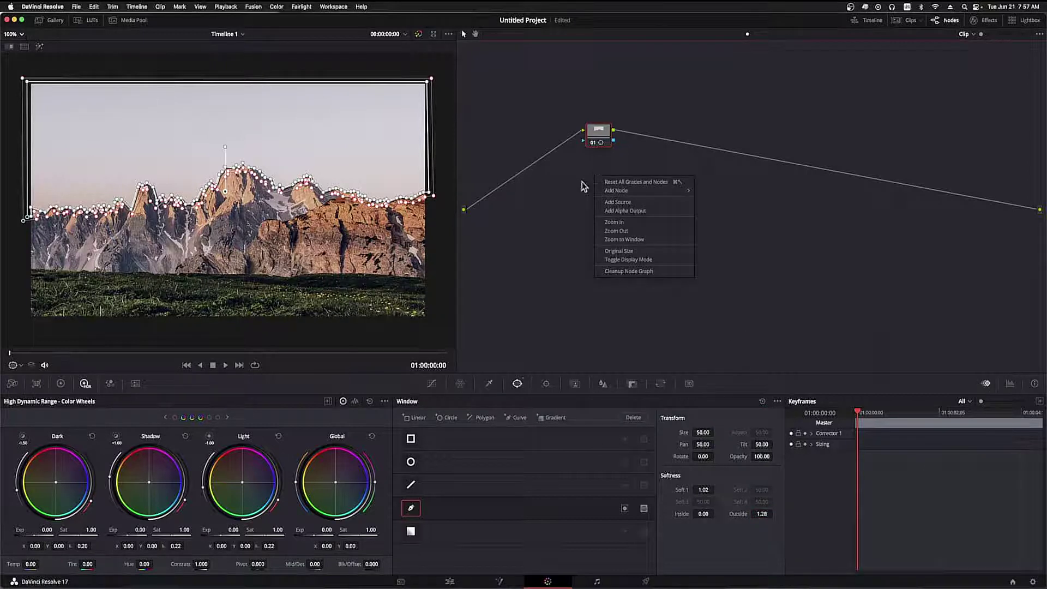
{"action": "left_click", "coordinate": [618, 211]}
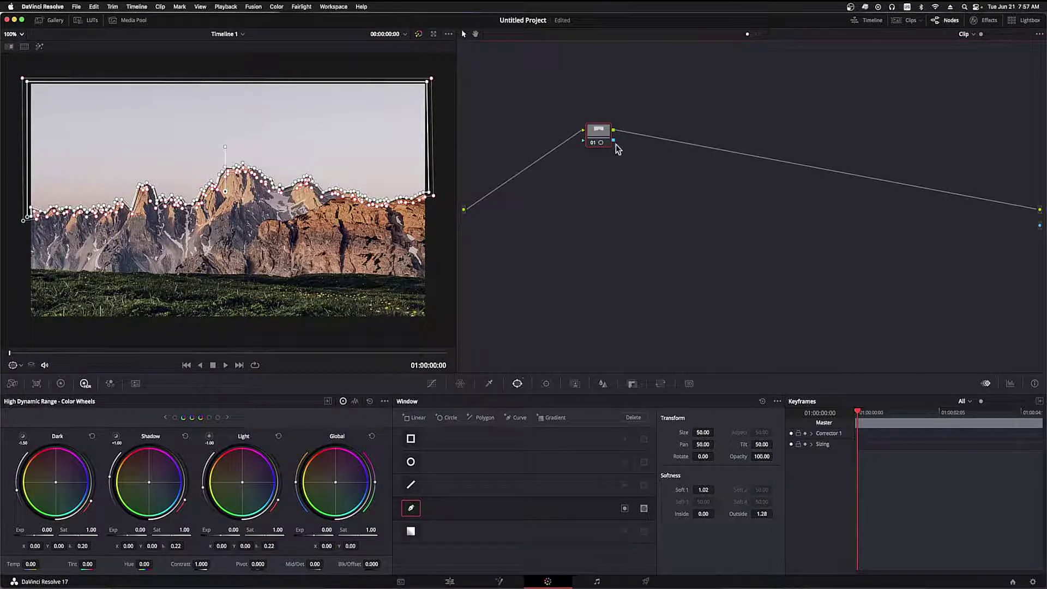
{"action": "left_click_drag", "start_coordinate": [613, 140], "coordinate": [1040, 225]}
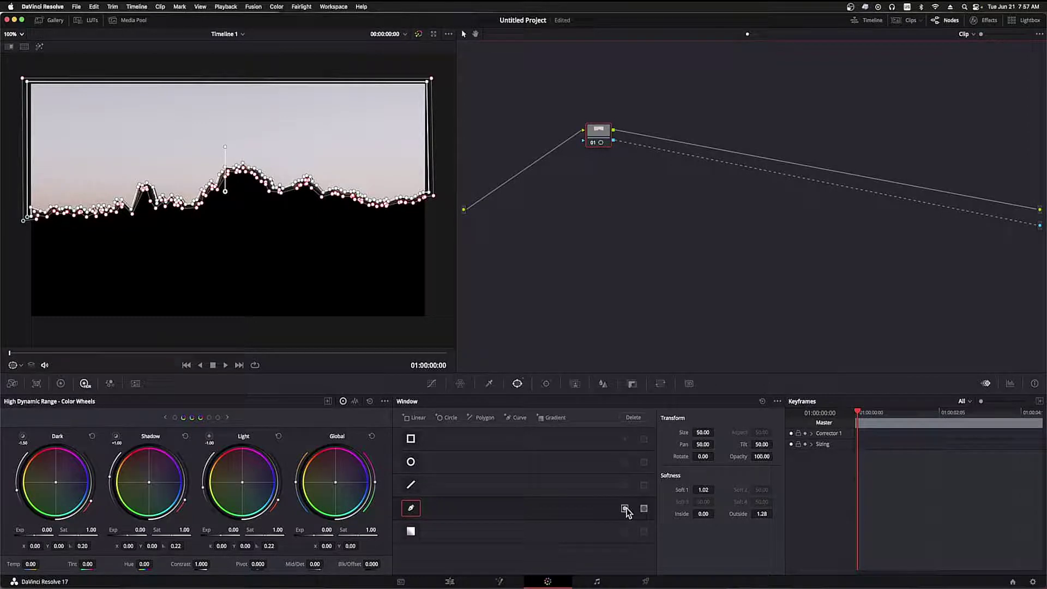
- Invert the curve window so the sky is cut out, and add a serial node after the first one
{"action": "left_click", "coordinate": [625, 509]}
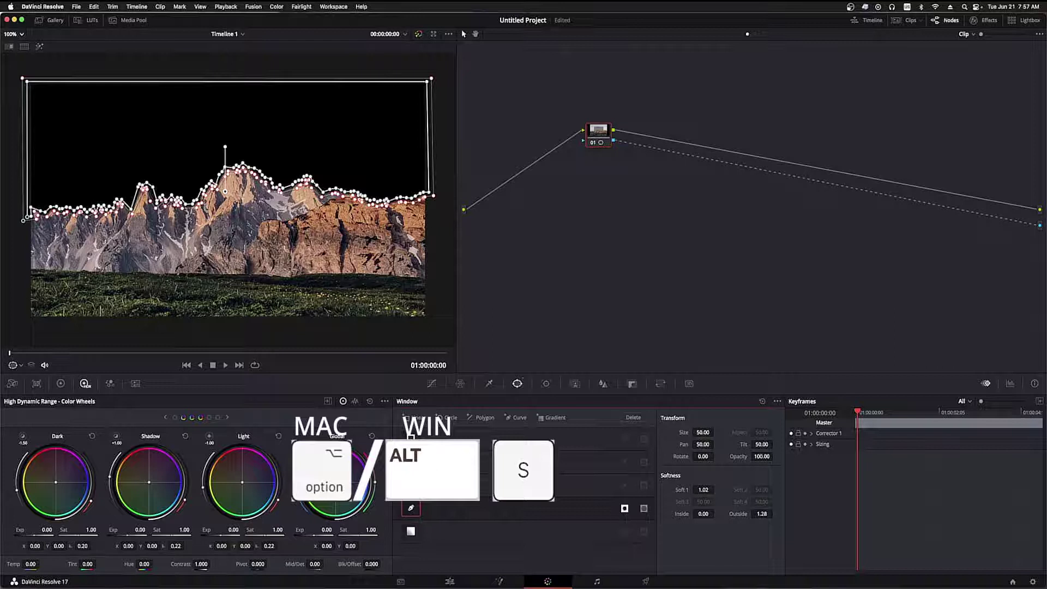
{"action": "key", "text": "alt+s"}
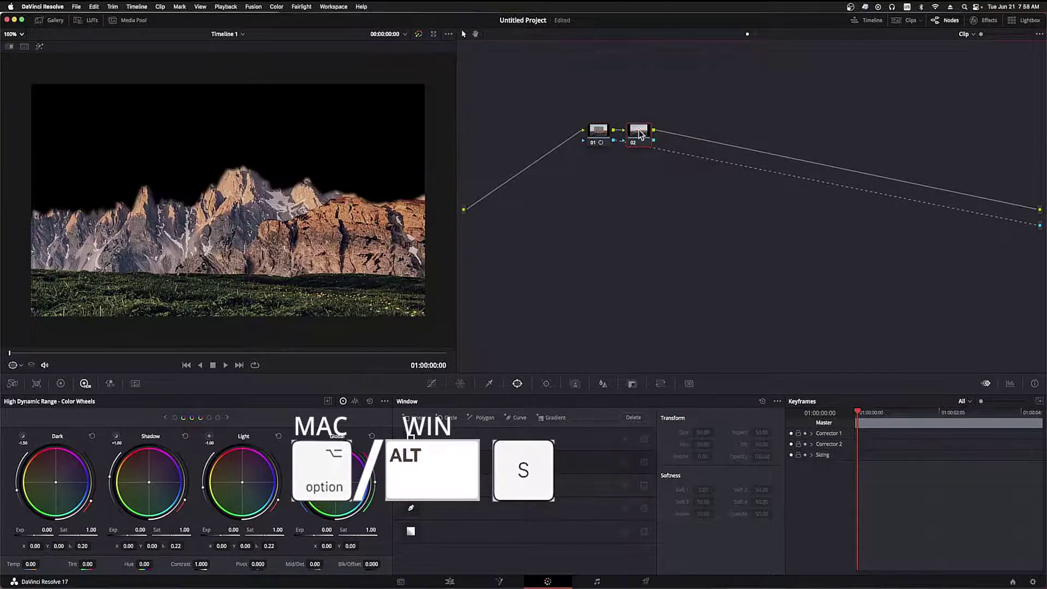
- Darken the mountain photo on the second node by pulling the midpoint of its custom curve downward
{"action": "left_click", "coordinate": [433, 384]}
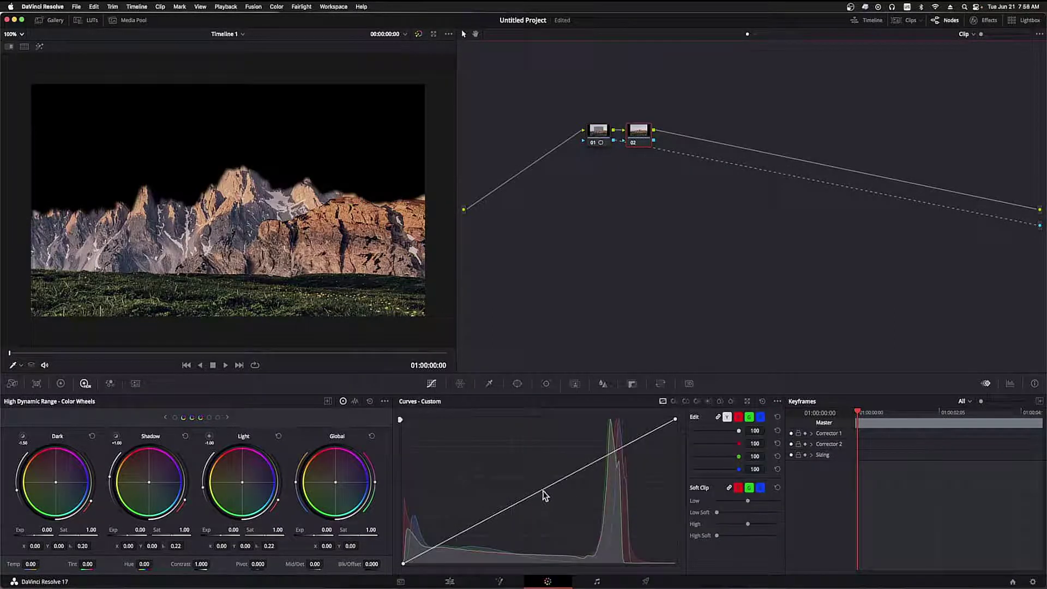
{"action": "left_click_drag", "start_coordinate": [544, 494], "coordinate": [571, 503]}
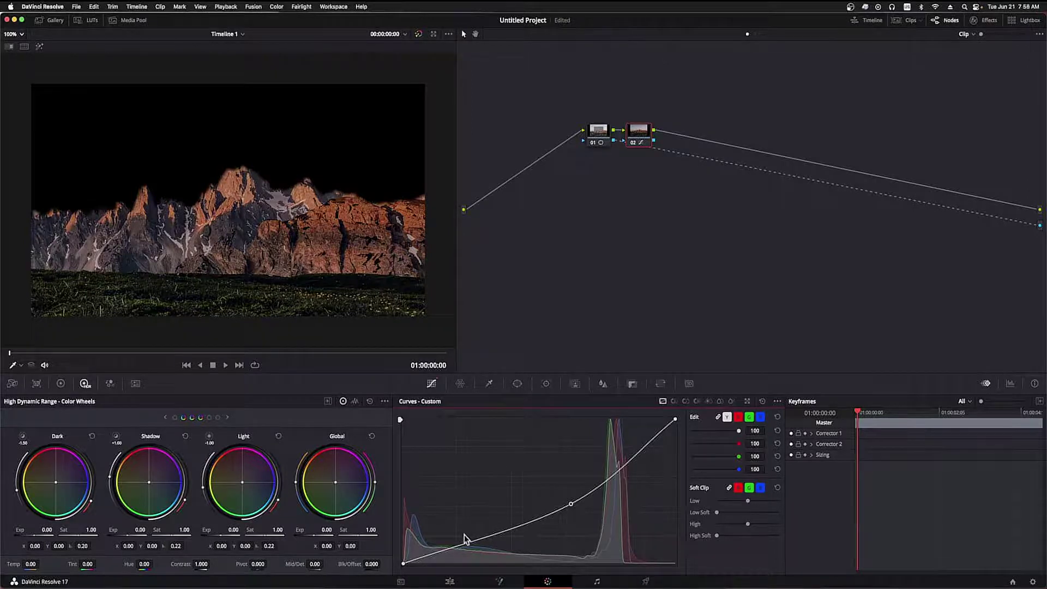
- On the Edit page, move the mountain clip up to Video 2 and place only the video of Clouds Timelaps.mov beneath it on Video 1
{"action": "left_click", "coordinate": [452, 583]}
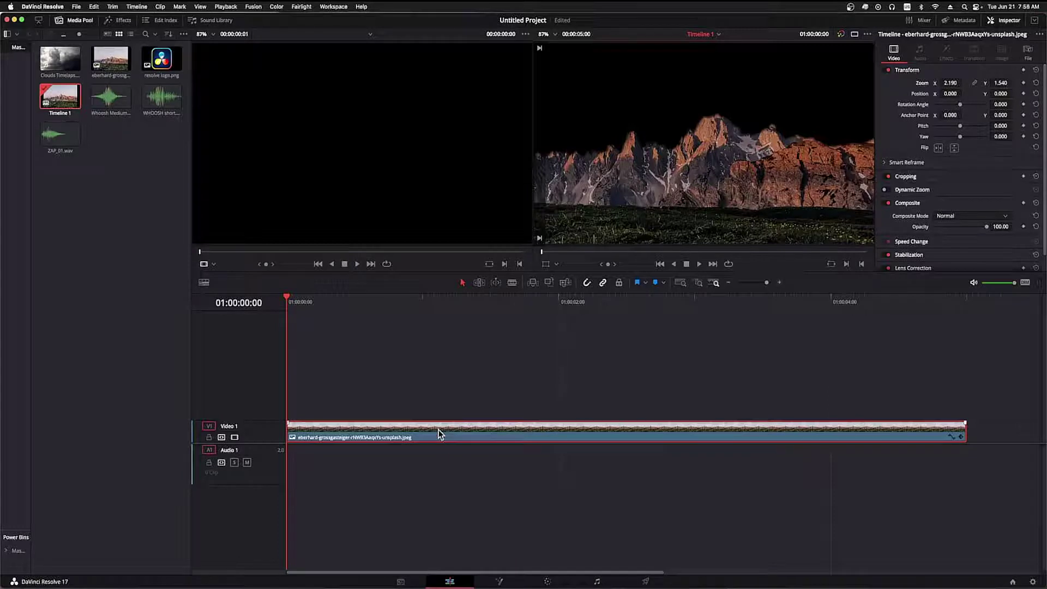
{"action": "left_click_drag", "start_coordinate": [439, 429], "coordinate": [437, 413]}
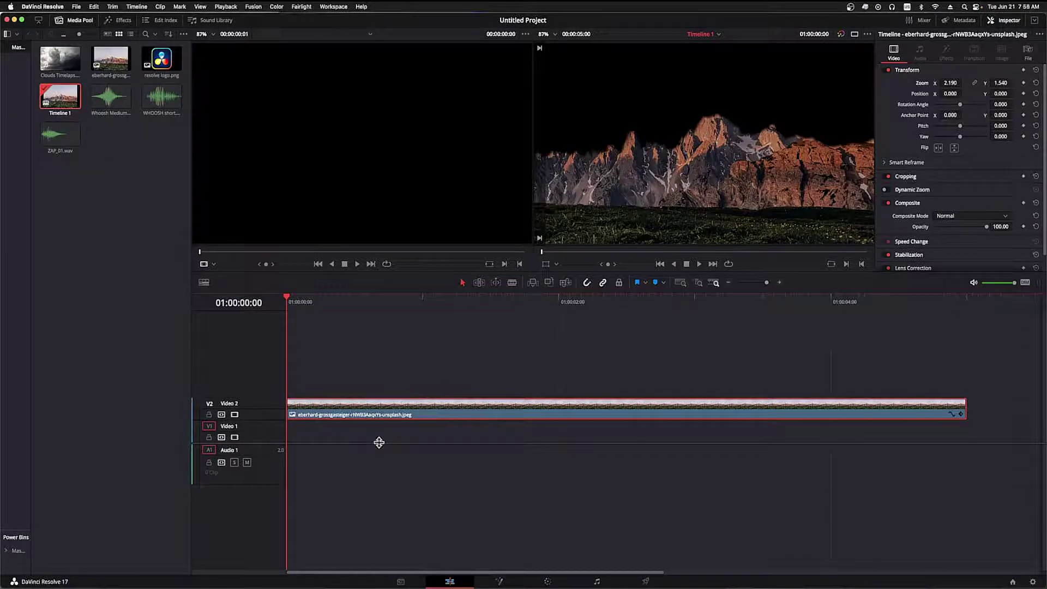
{"action": "left_click_drag", "start_coordinate": [60, 58], "coordinate": [326, 116]}
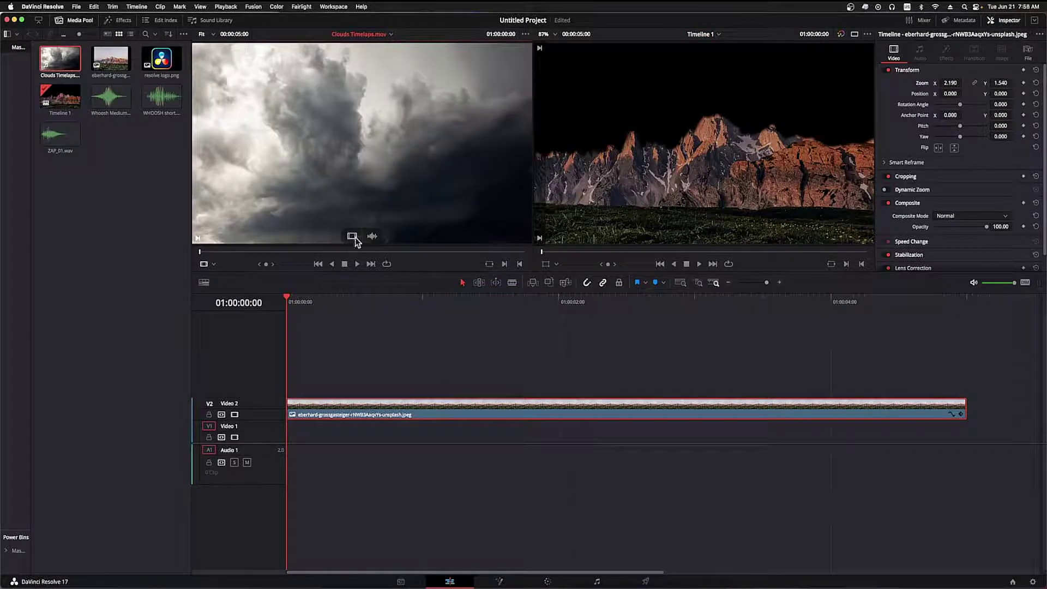
{"action": "left_click_drag", "start_coordinate": [355, 238], "coordinate": [306, 428]}
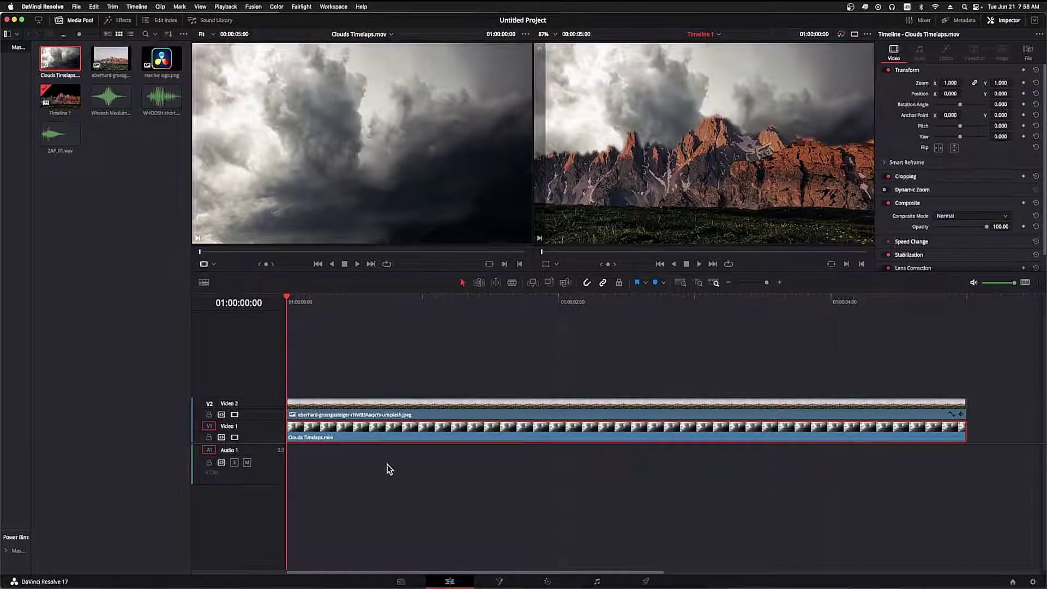
- Place resolve logo.png on a new Video 3 track at the start of the timeline and hide the Media Pool
{"action": "left_click_drag", "start_coordinate": [161, 58], "coordinate": [296, 384]}
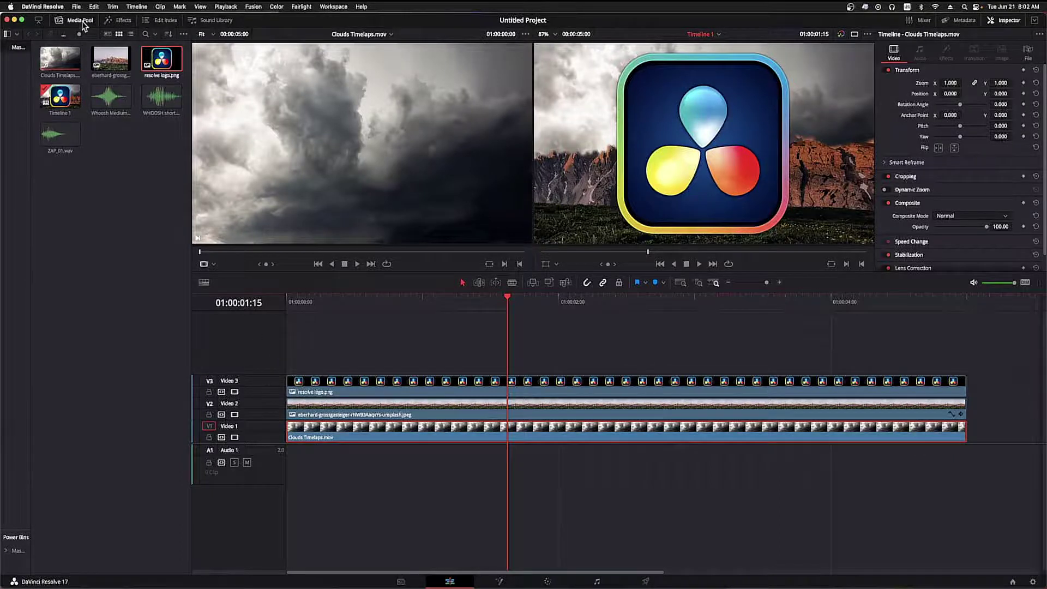
{"action": "left_click", "coordinate": [81, 20]}
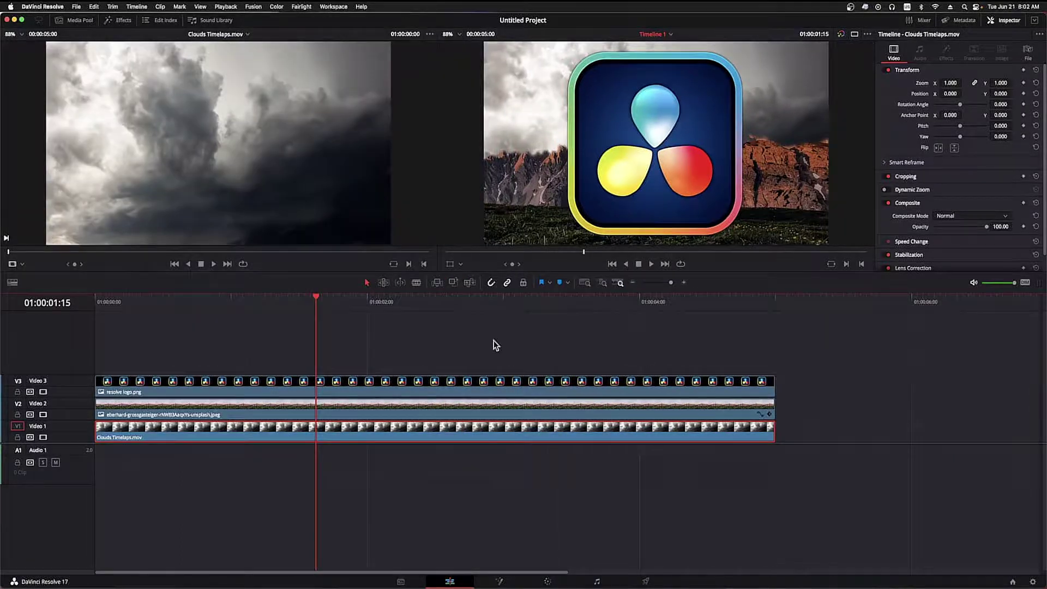
- Scale the logo clip to a zoom of 0.34 and set its position to X 572, Y 325
{"action": "left_click", "coordinate": [445, 386]}
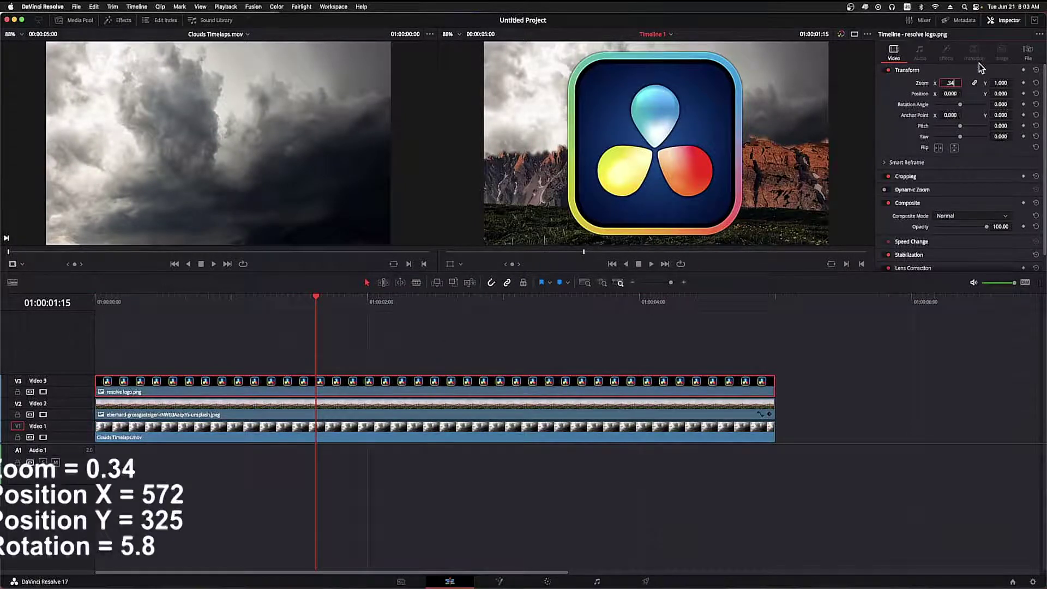
{"action": "type", "text": "0.34"}
{"action": "key", "text": "Return"}
{"action": "left_click", "coordinate": [951, 93]}
{"action": "type", "text": "572"}
{"action": "key", "text": "Return"}
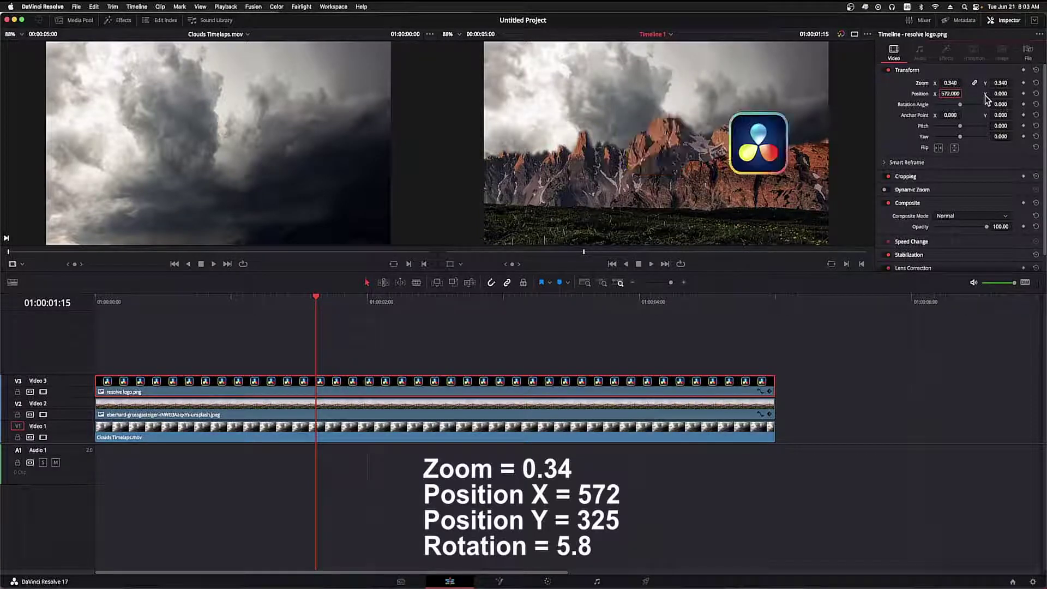
{"action": "left_click", "coordinate": [1000, 94]}
{"action": "type", "text": "325"}
{"action": "key", "text": "Return"}
- Set the logo clip's rotation angle to 5.8
{"action": "key", "text": "Tab"}
{"action": "type", "text": "5"}
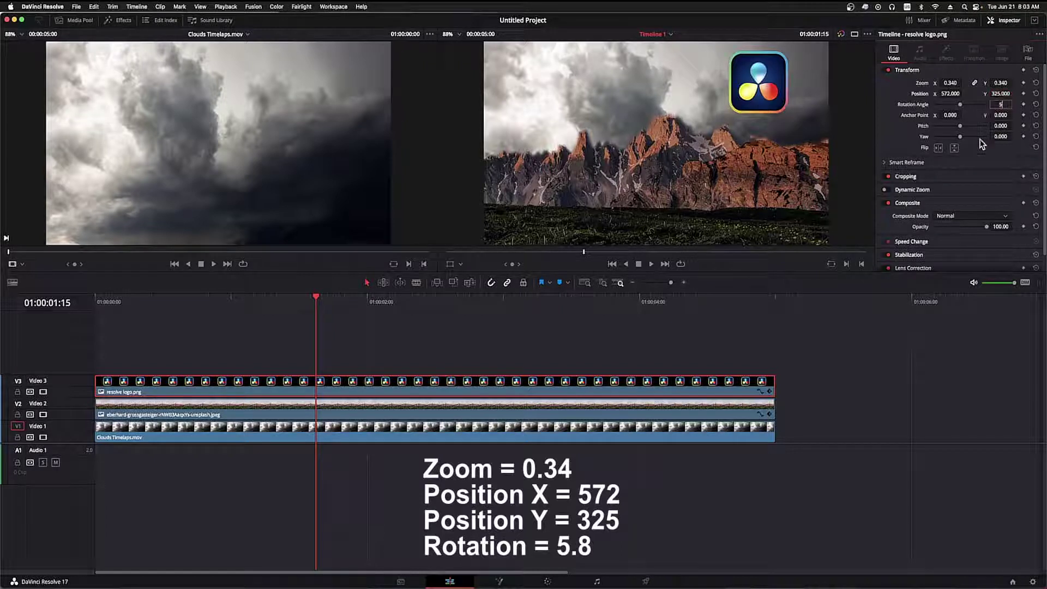
{"action": "type", "text": ".8"}
{"action": "key", "text": "Return"}
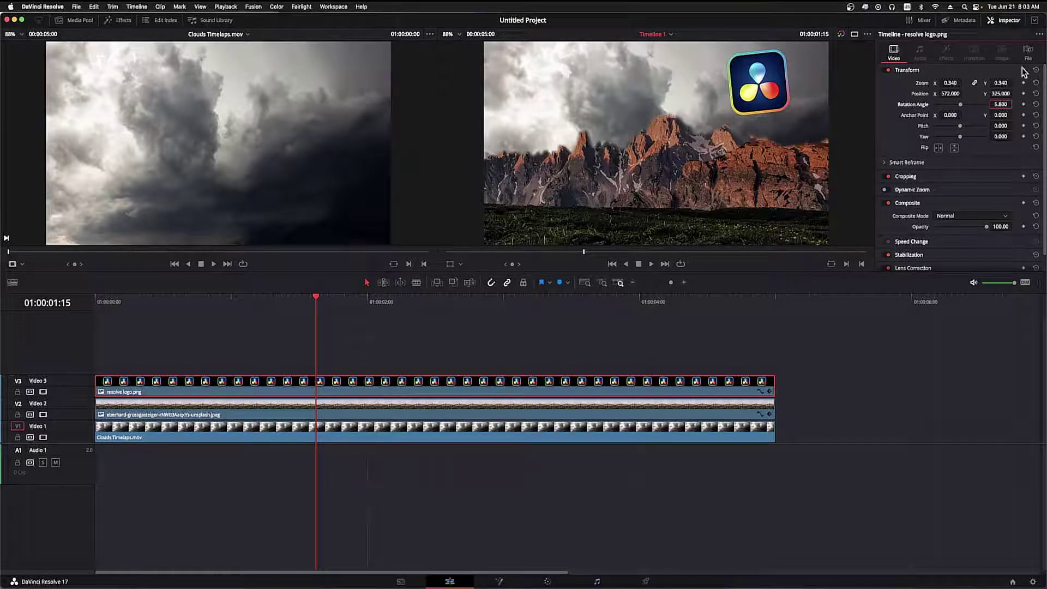
- Add a Text+ title on a new Video 4 track above the logo, starting at the beginning of the timeline
{"action": "left_click", "coordinate": [991, 20]}
{"action": "left_click", "coordinate": [125, 25]}
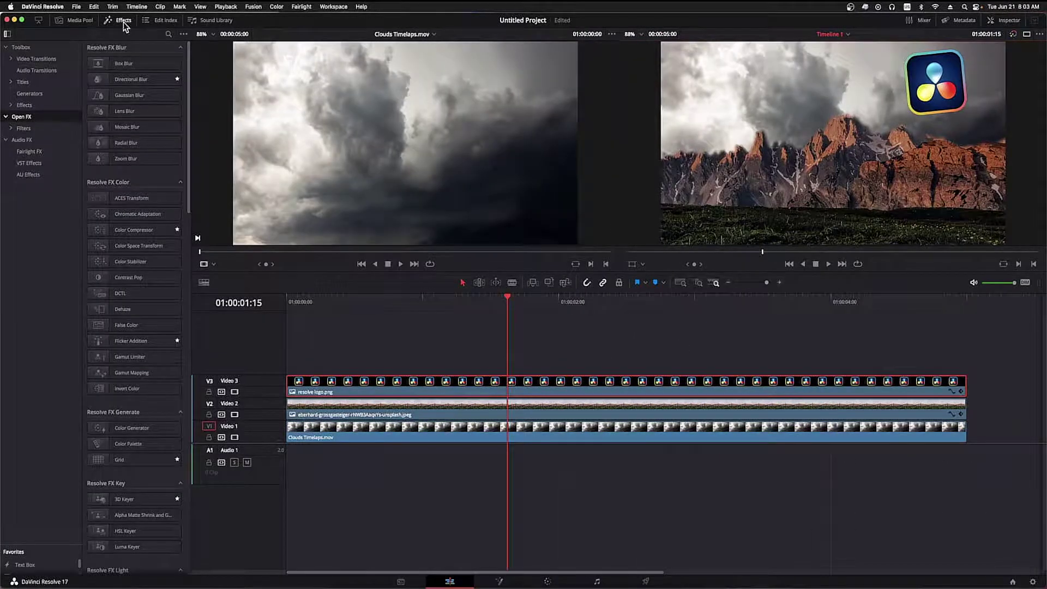
{"action": "left_click", "coordinate": [24, 82]}
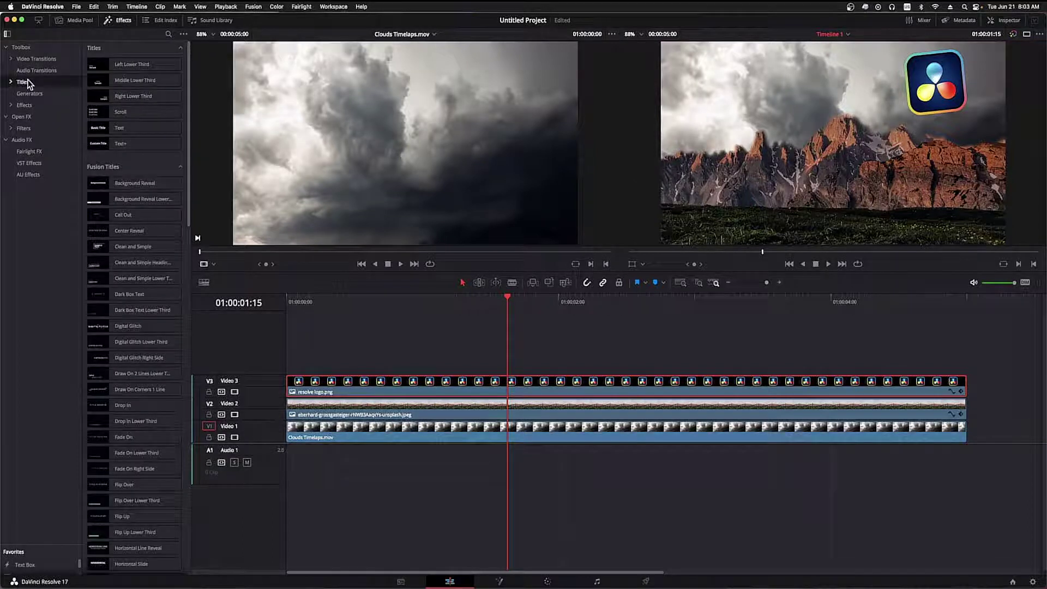
{"action": "left_click", "coordinate": [101, 146]}
{"action": "left_click_drag", "start_coordinate": [107, 150], "coordinate": [293, 355]}
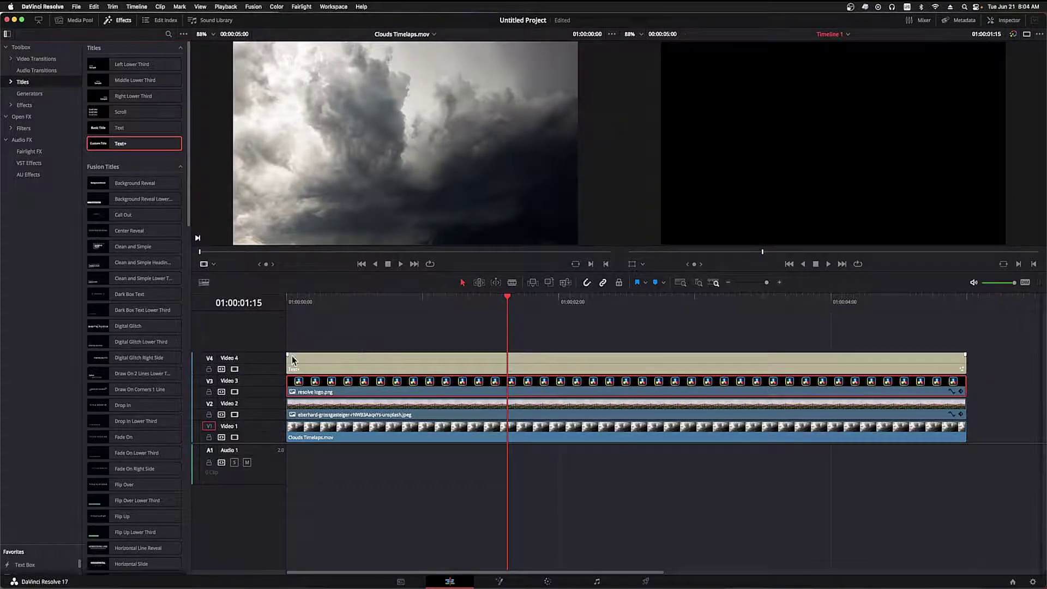
{"action": "left_click", "coordinate": [125, 21]}
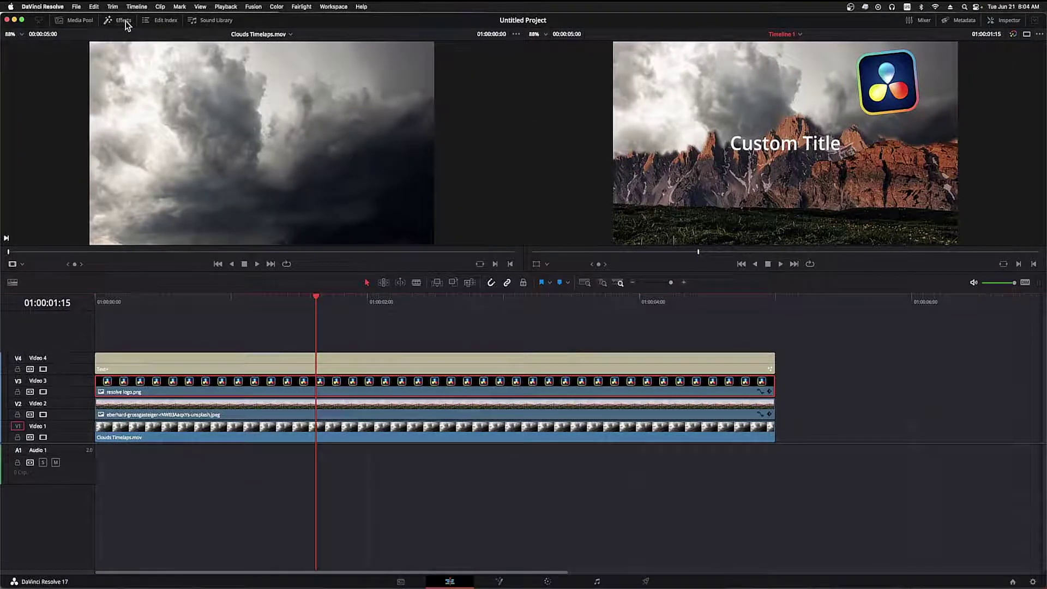
- Change the Text+ title to STYLES in Arial Black at size 0.25
{"action": "left_click", "coordinate": [126, 362]}
{"action": "left_click", "coordinate": [1004, 21]}
{"action": "type", "text": "STYLES"}
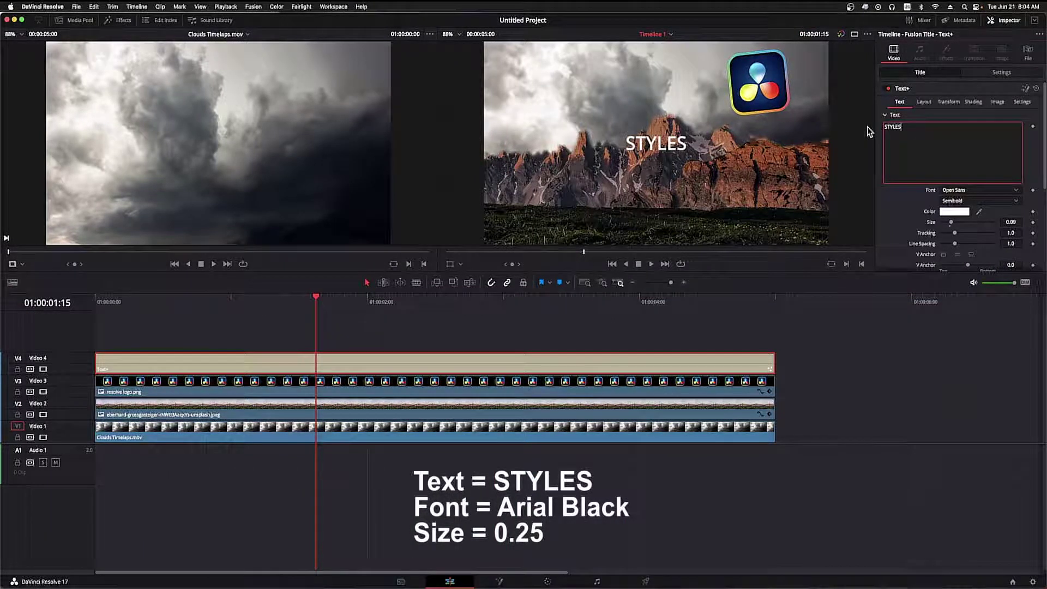
{"action": "left_click", "coordinate": [979, 190]}
{"action": "scroll", "coordinate": [976, 272], "scroll_direction": "up", "scroll_amount": 10}
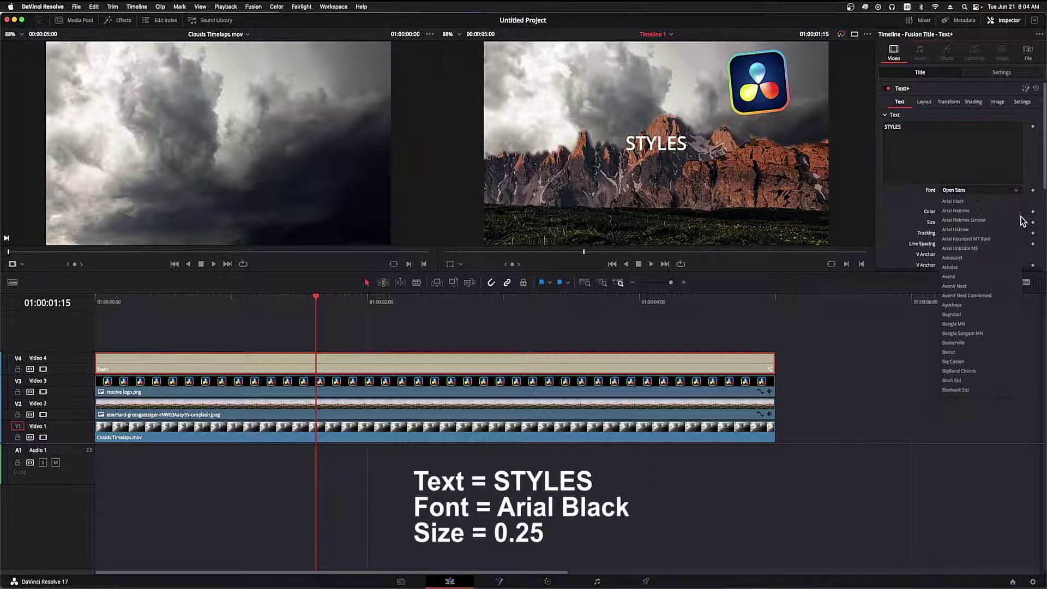
{"action": "left_click", "coordinate": [961, 221]}
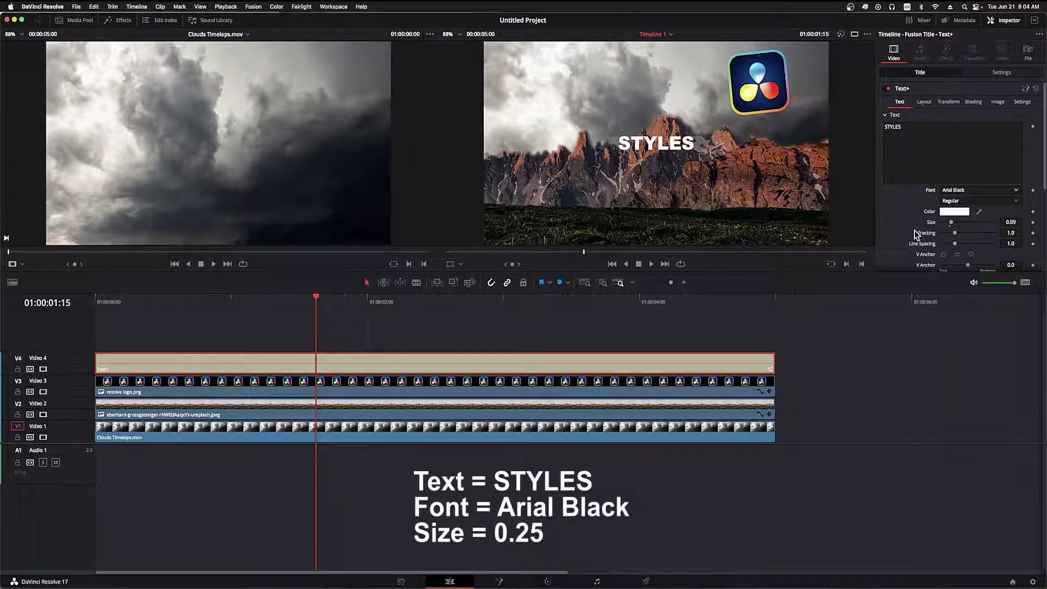
{"action": "left_click", "coordinate": [1011, 222]}
{"action": "type", "text": "25"}
{"action": "key", "text": "Tab"}
- Set only the STYLES title's vertical zoom to 1.13 and its rotation angle to 4.7
{"action": "left_click", "coordinate": [1022, 74]}
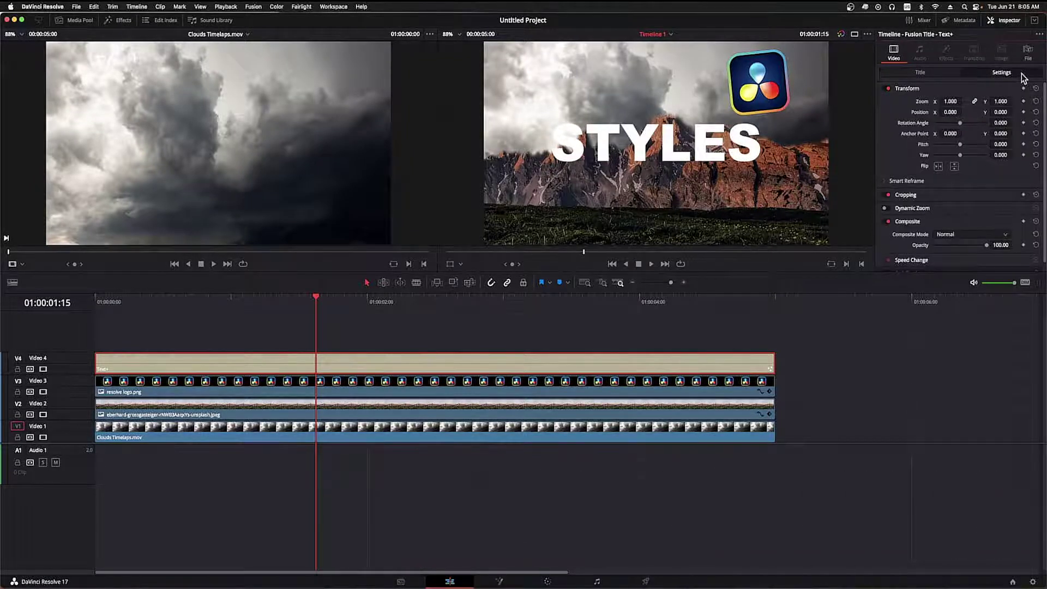
{"action": "left_click", "coordinate": [1001, 101]}
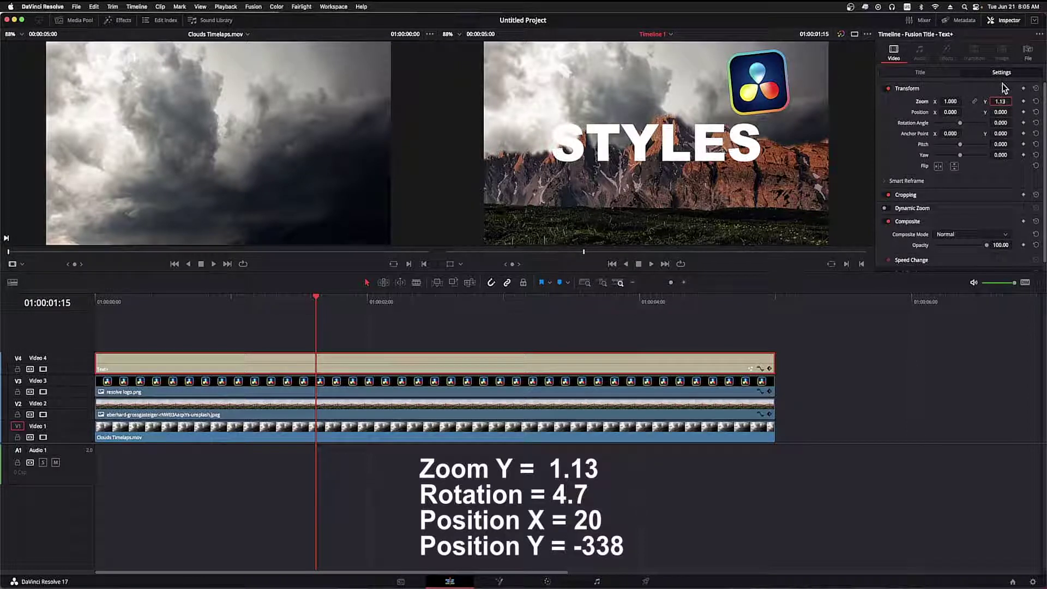
{"action": "key", "text": "Return"}
{"action": "left_click", "coordinate": [1001, 123]}
{"action": "type", "text": "4.7"}
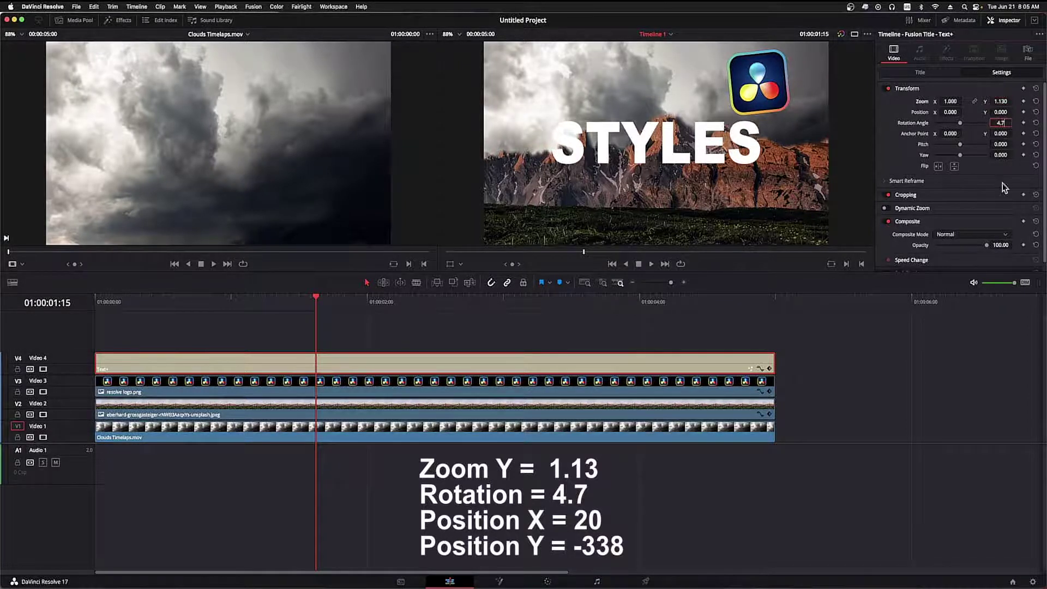
{"action": "key", "text": "Return"}
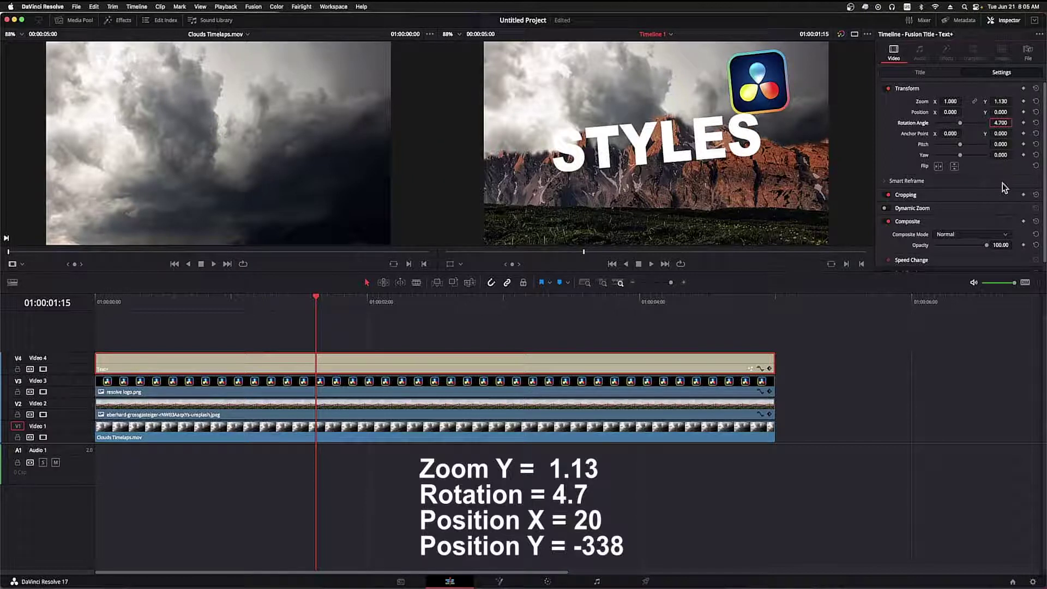
- Position the STYLES title at X 20, Y -338
{"action": "left_click", "coordinate": [950, 111]}
{"action": "type", "text": "20"}
{"action": "key", "text": "Return"}
{"action": "key", "text": "Tab"}
{"action": "type", "text": "-"}
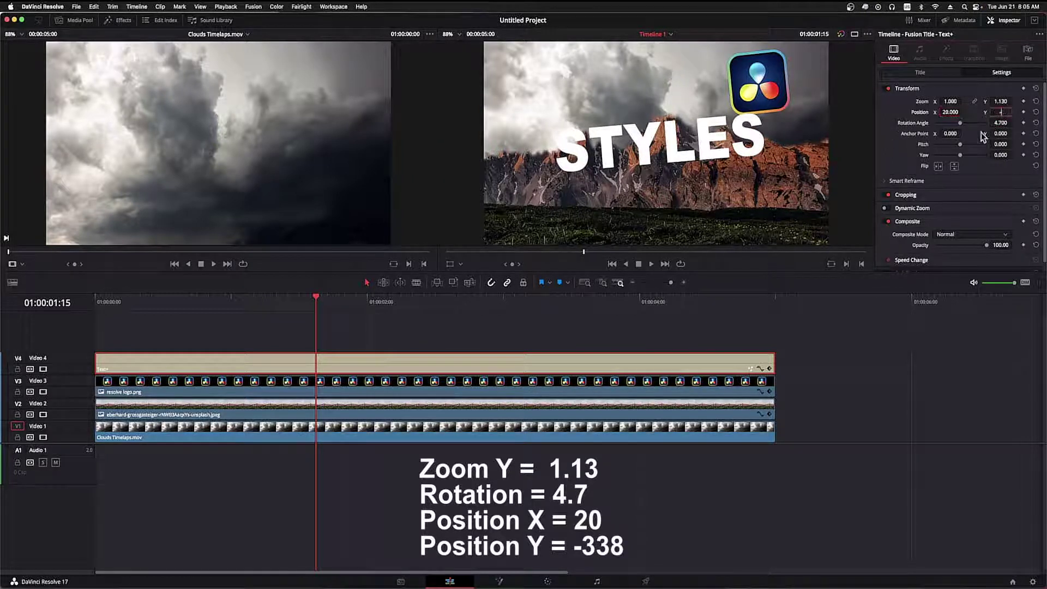
{"action": "type", "text": "338"}
{"action": "key", "text": "Return"}
- Enable shading element 4, the Blue Border, for the STYLES title
{"action": "left_click", "coordinate": [920, 73]}
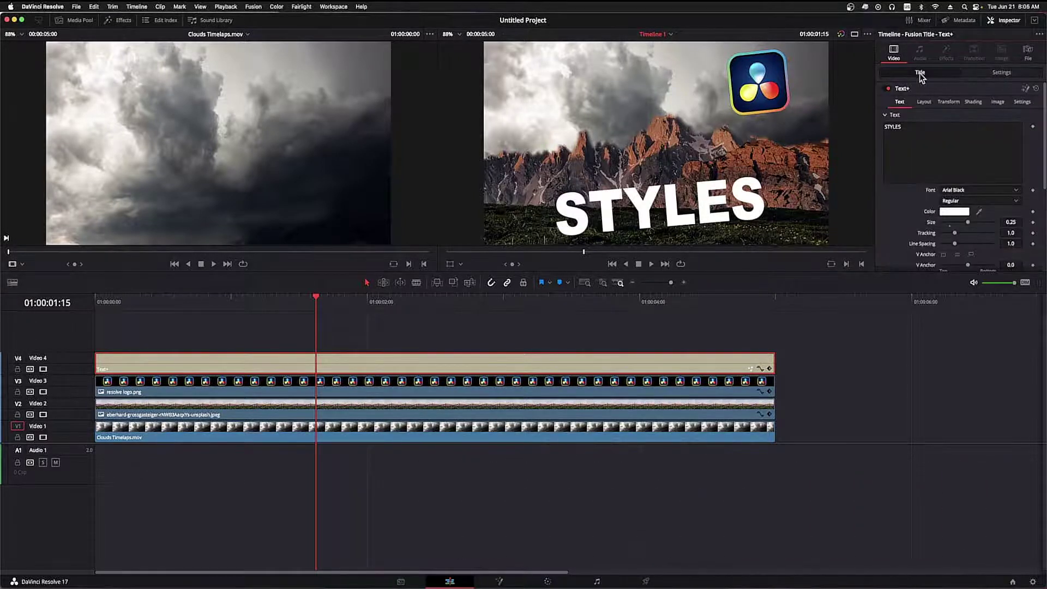
{"action": "left_click", "coordinate": [973, 102]}
{"action": "left_click", "coordinate": [970, 127]}
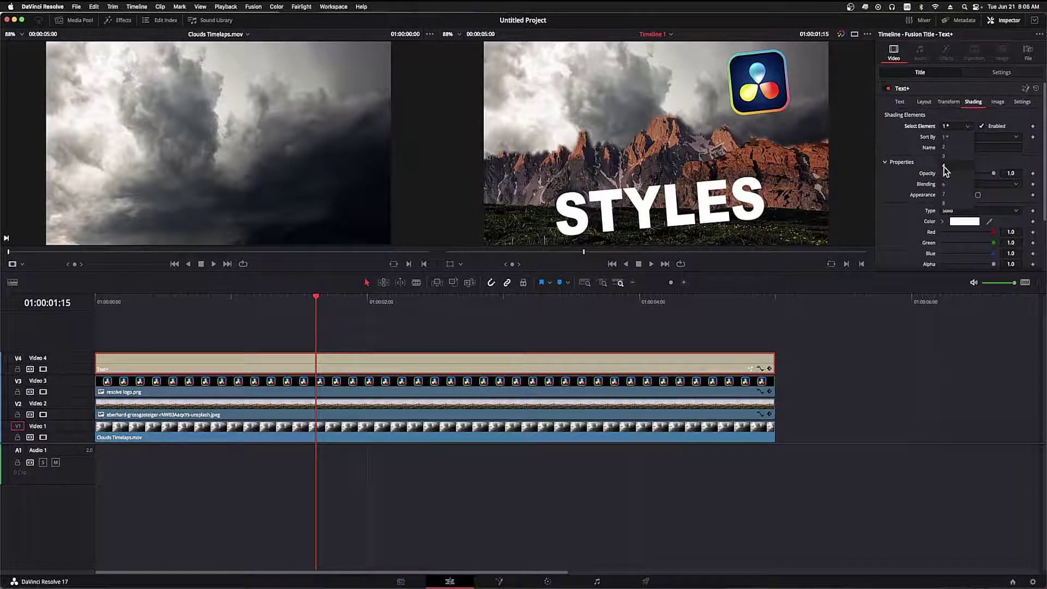
{"action": "left_click", "coordinate": [946, 170]}
{"action": "left_click", "coordinate": [982, 126]}
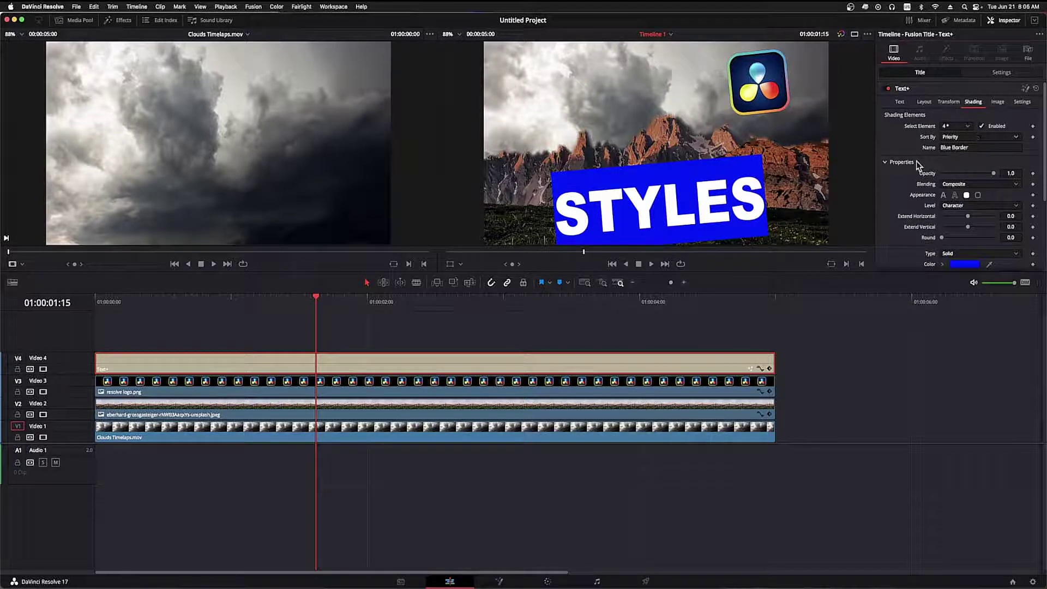
- Set the Blue Border's Extend Horizontal to 0.35, Extend Vertical to -0.5 and Round to 0.079
{"action": "scroll", "coordinate": [922, 167], "scroll_direction": "down", "scroll_amount": 3}
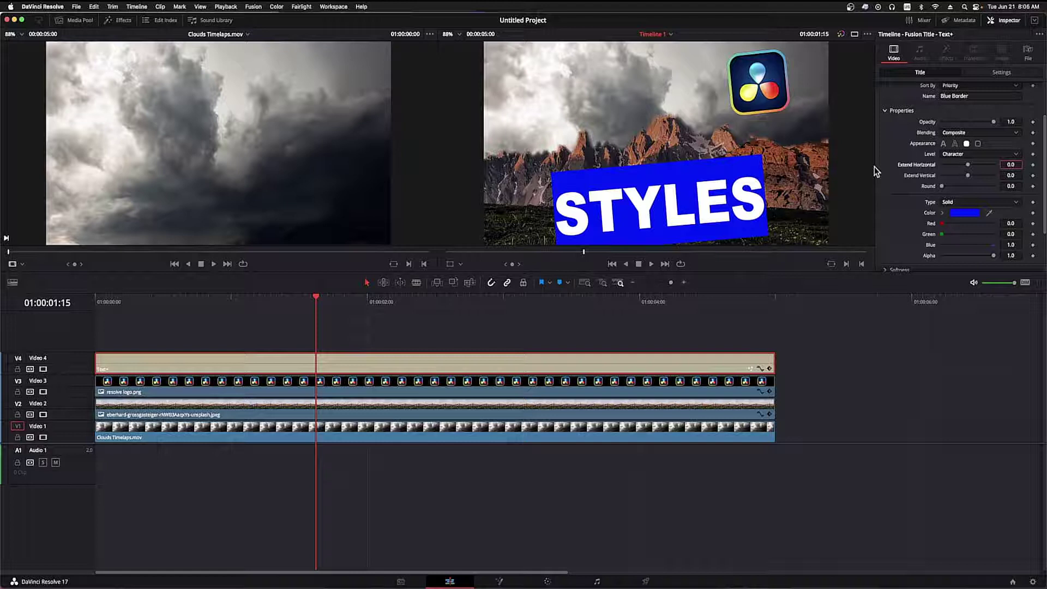
{"action": "type", "text": "0.35"}
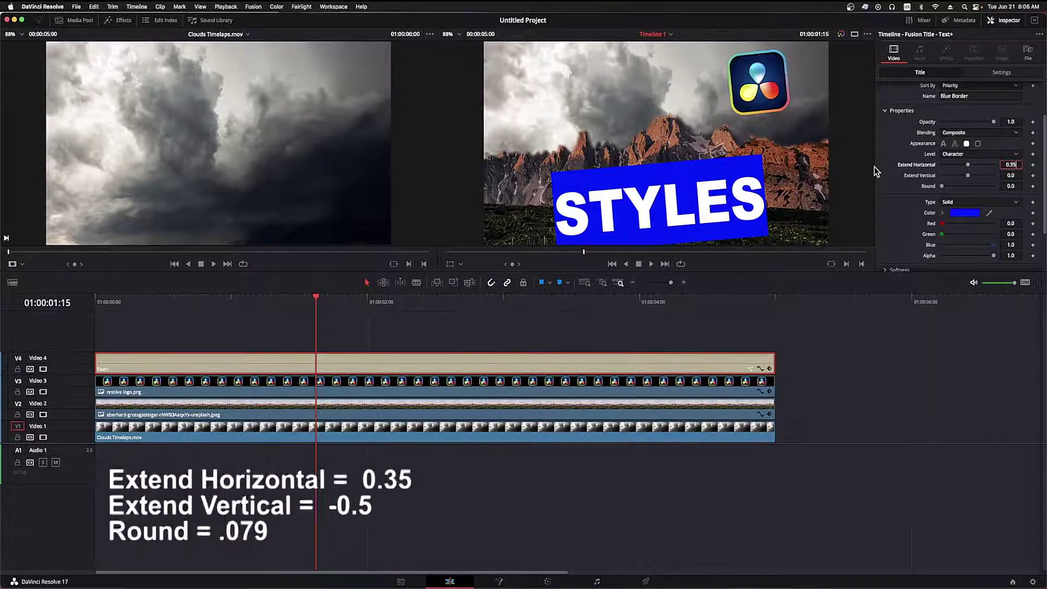
{"action": "key", "text": "Tab"}
{"action": "type", "text": "-0.5"}
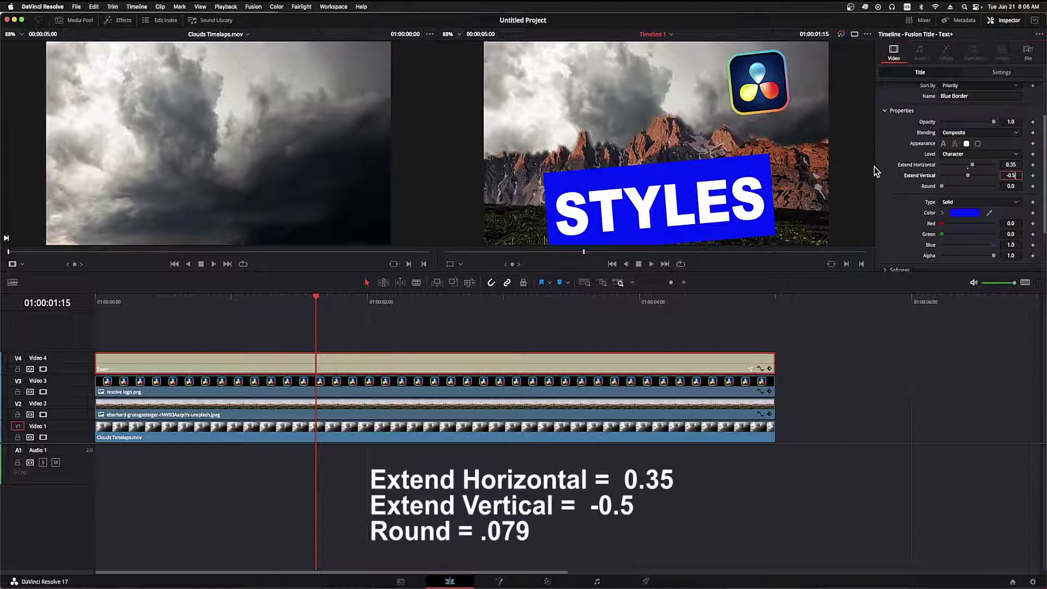
{"action": "key", "text": "Tab"}
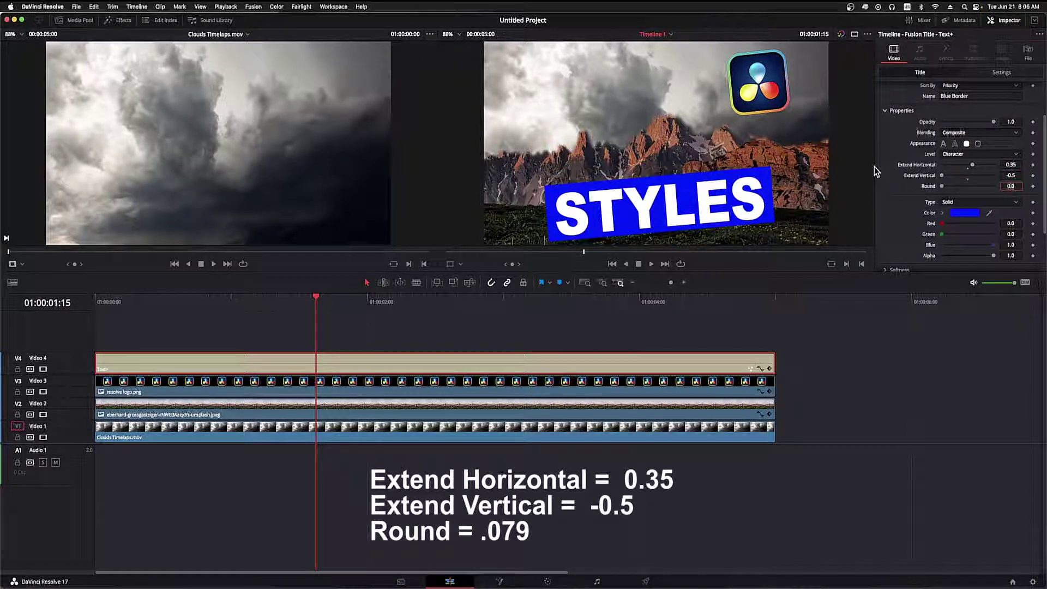
{"action": "type", "text": ".079"}
{"action": "key", "text": "Tab"}
- Change the title border's fill type to Gradient and add a color stop near the middle of its shading gradient
{"action": "scroll", "coordinate": [930, 149], "scroll_direction": "down", "scroll_amount": 3}
{"action": "left_click", "coordinate": [957, 143]}
{"action": "left_click", "coordinate": [958, 175]}
{"action": "scroll", "coordinate": [952, 164], "scroll_direction": "down", "scroll_amount": 1}
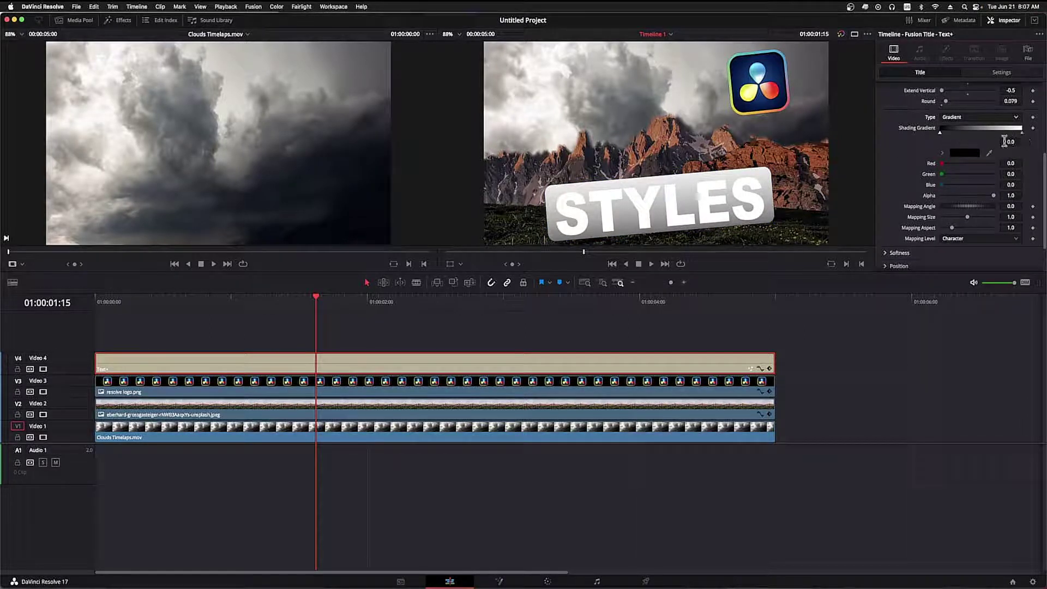
{"action": "left_click", "coordinate": [980, 129]}
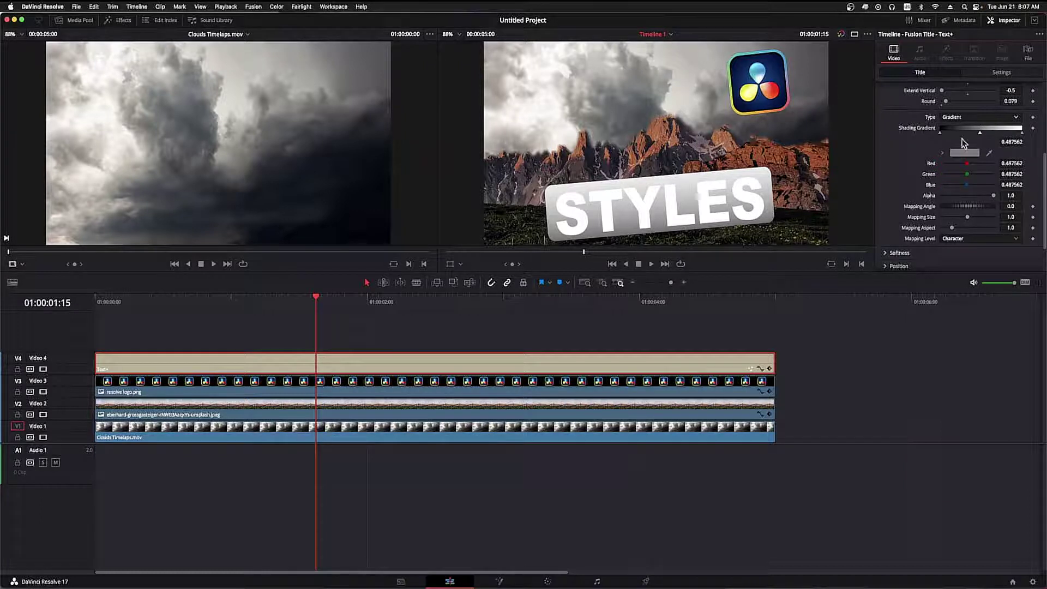
- Set the leftmost stop of the STYLES border's shading gradient to position 0.11 with hex color 0B0B0D
{"action": "left_click", "coordinate": [941, 135]}
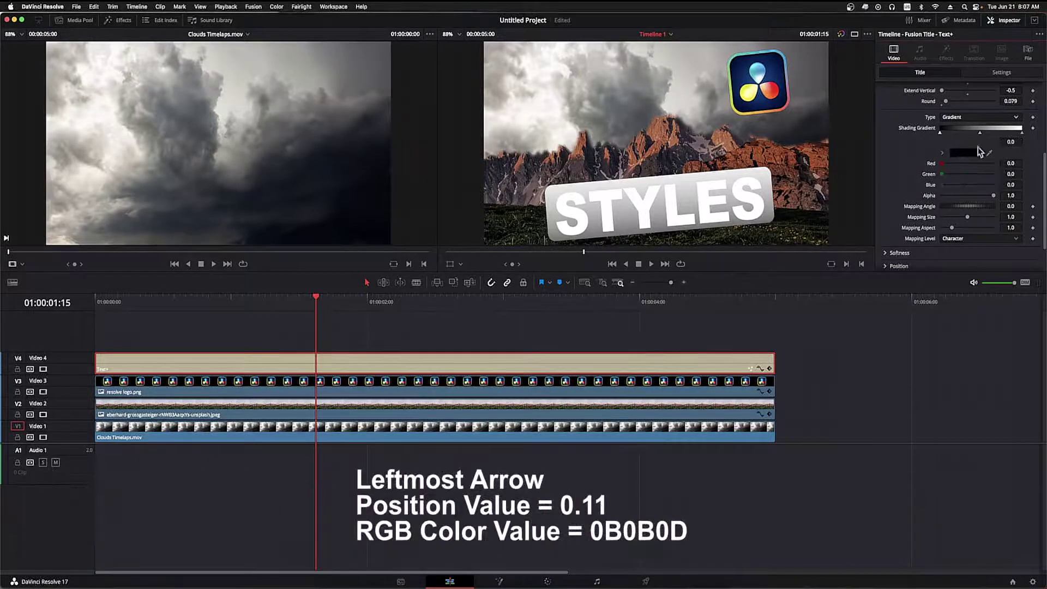
{"action": "left_click", "coordinate": [1011, 142]}
{"action": "type", "text": "0.11"}
{"action": "left_click", "coordinate": [965, 153]}
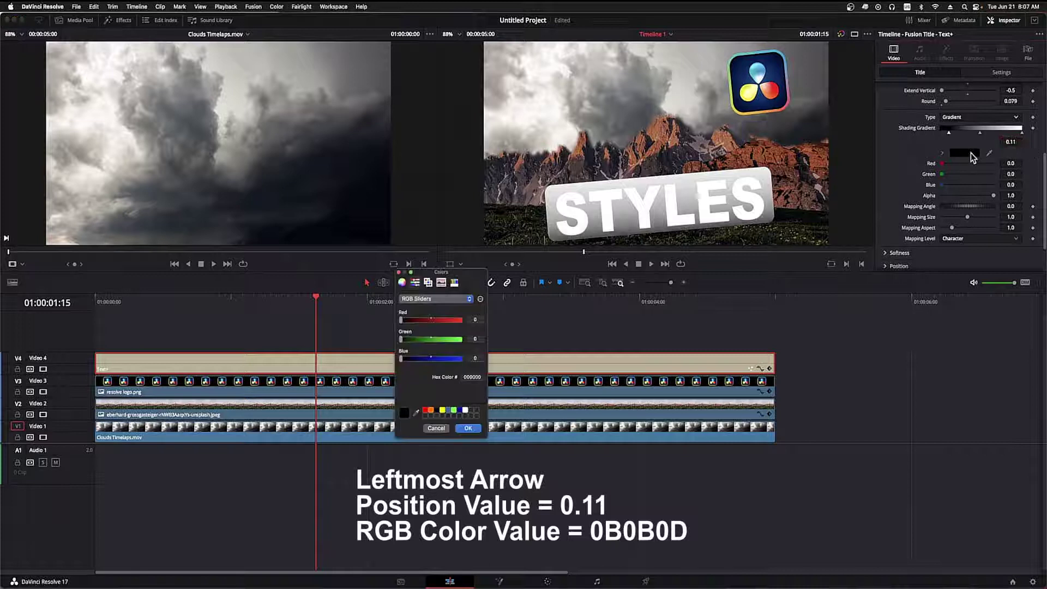
{"action": "left_click", "coordinate": [469, 377]}
{"action": "type", "text": "0B0B0D"}
{"action": "key", "text": "Return"}
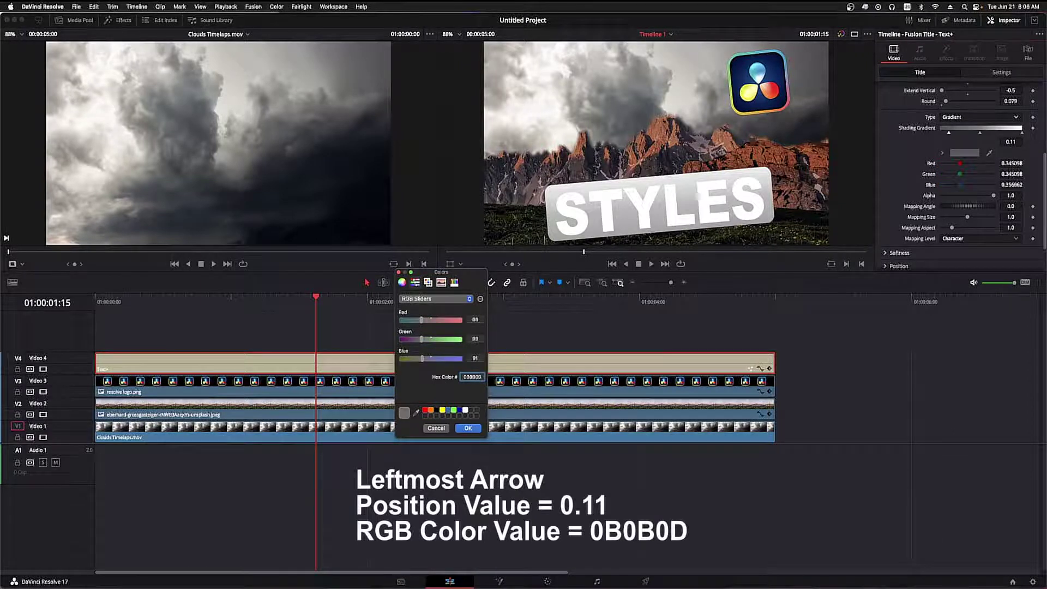
{"action": "left_click", "coordinate": [468, 428]}
- Set the middle stop of the border's shading gradient to position 0.766 with hex color 58585B
{"action": "left_click", "coordinate": [980, 131]}
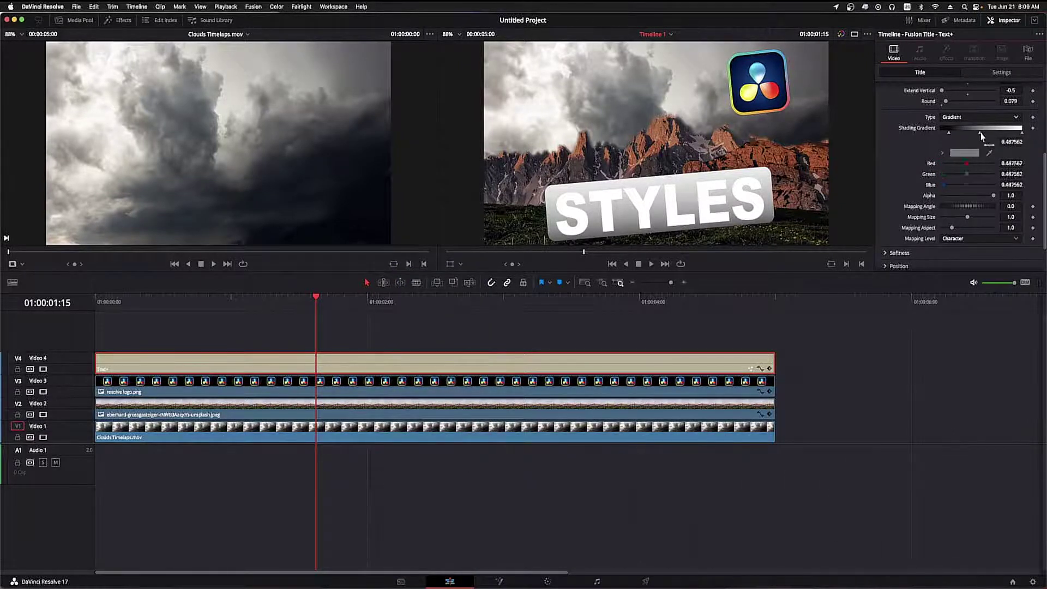
{"action": "left_click", "coordinate": [1012, 142]}
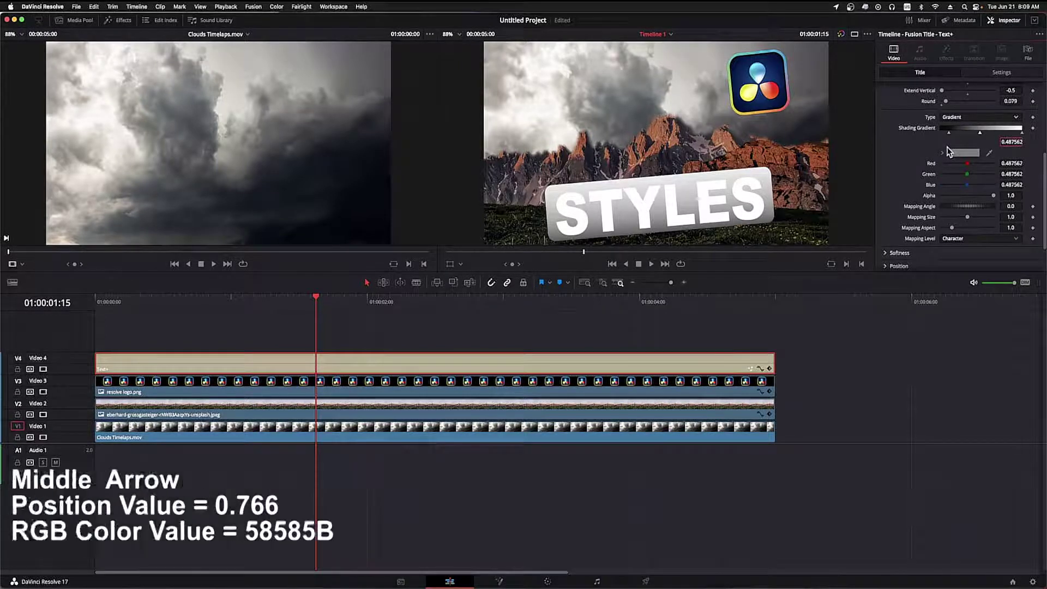
{"action": "key", "text": "super+a"}
{"action": "type", "text": "0"}
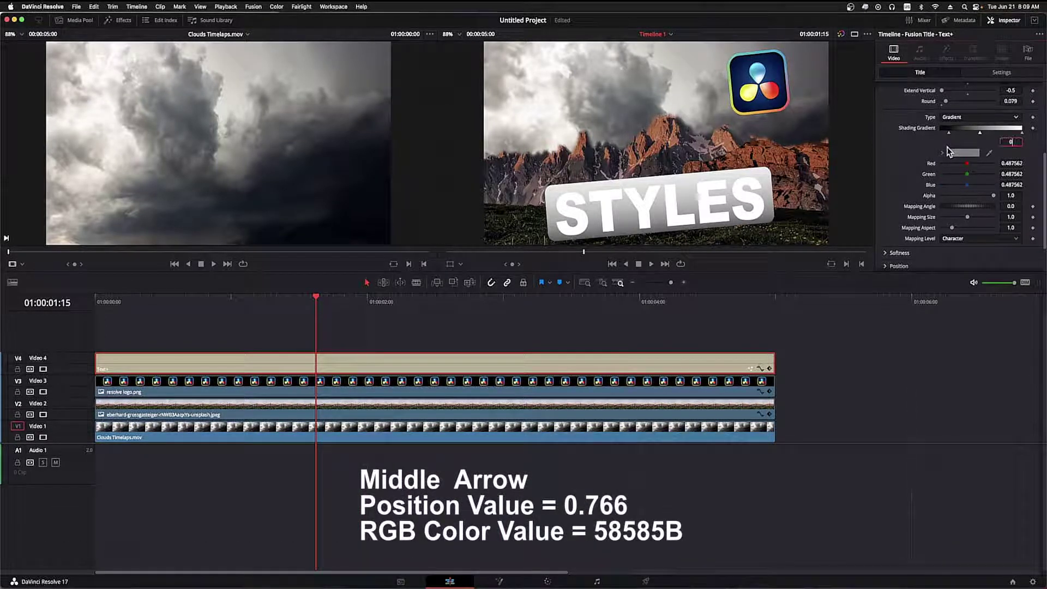
{"action": "type", "text": ".766"}
{"action": "left_click", "coordinate": [952, 152]}
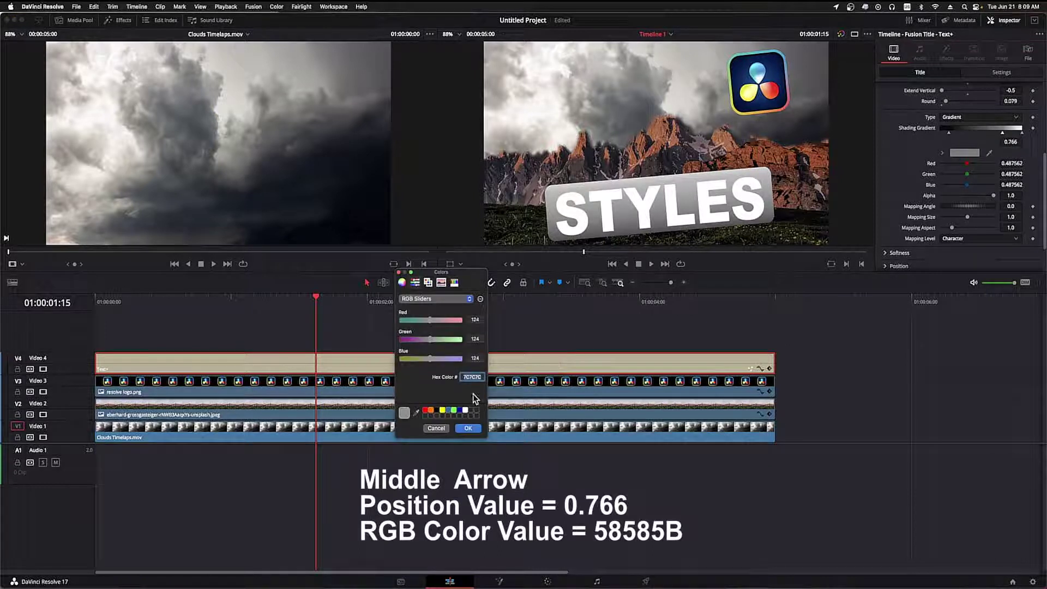
{"action": "type", "text": "58585B"}
{"action": "key", "text": "Return"}
- Set the rightmost stop of the border's shading gradient to hex color 727374
{"action": "left_click", "coordinate": [1022, 133]}
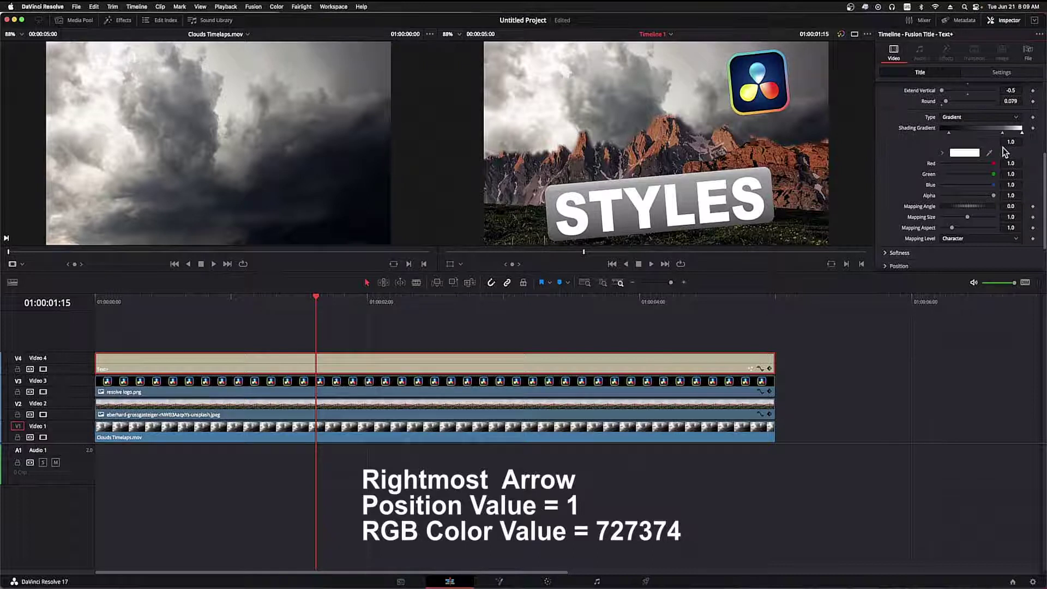
{"action": "left_click", "coordinate": [968, 154]}
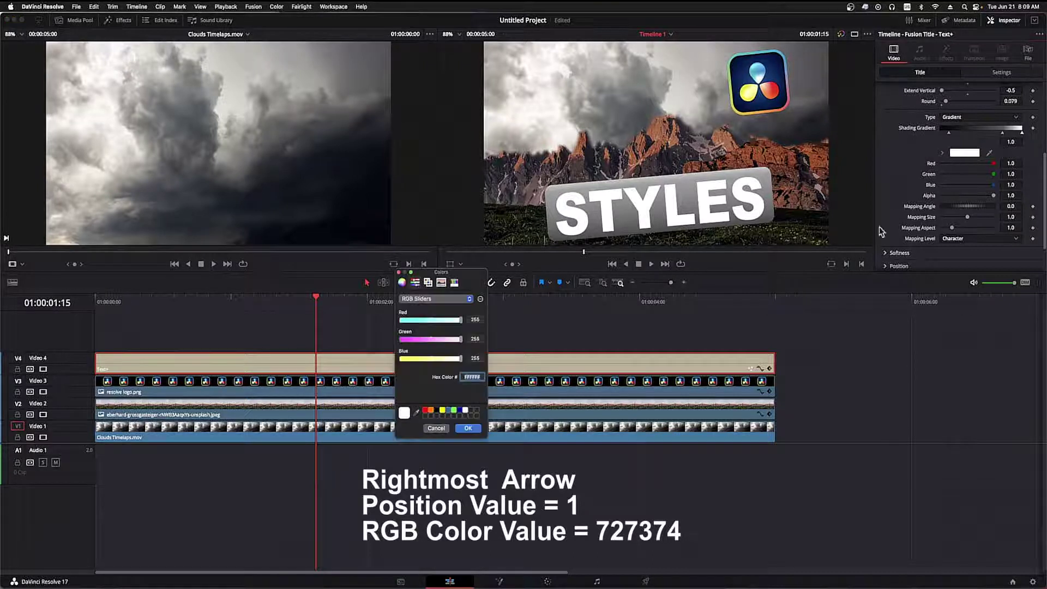
{"action": "type", "text": "727374"}
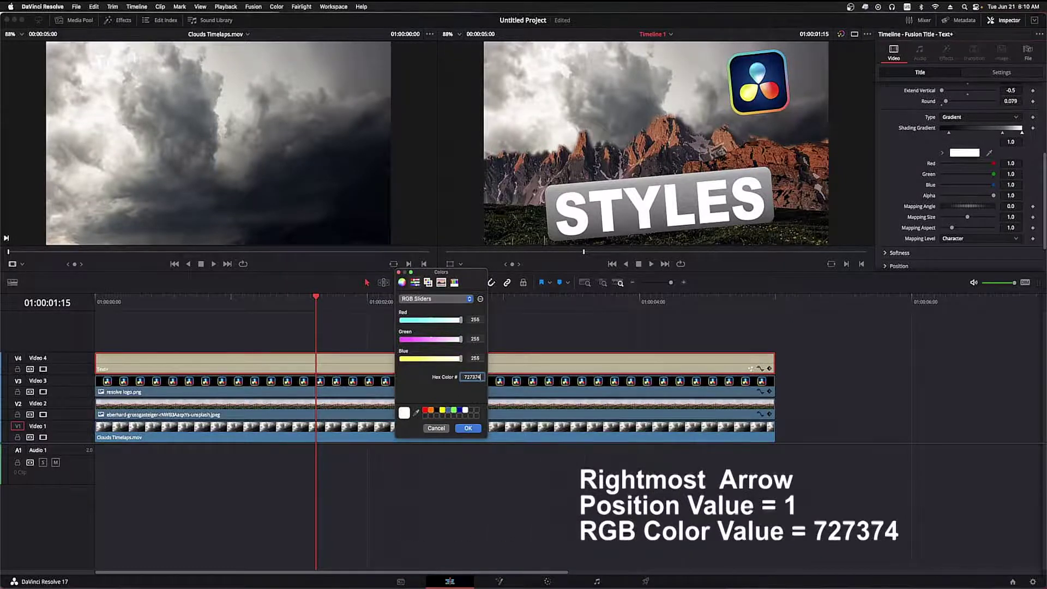
{"action": "key", "text": "Return"}
- Set the border gradient's Mapping Angle to 90 and its Mapping Level to Text
{"action": "type", "text": "90"}
{"action": "key", "text": "Tab"}
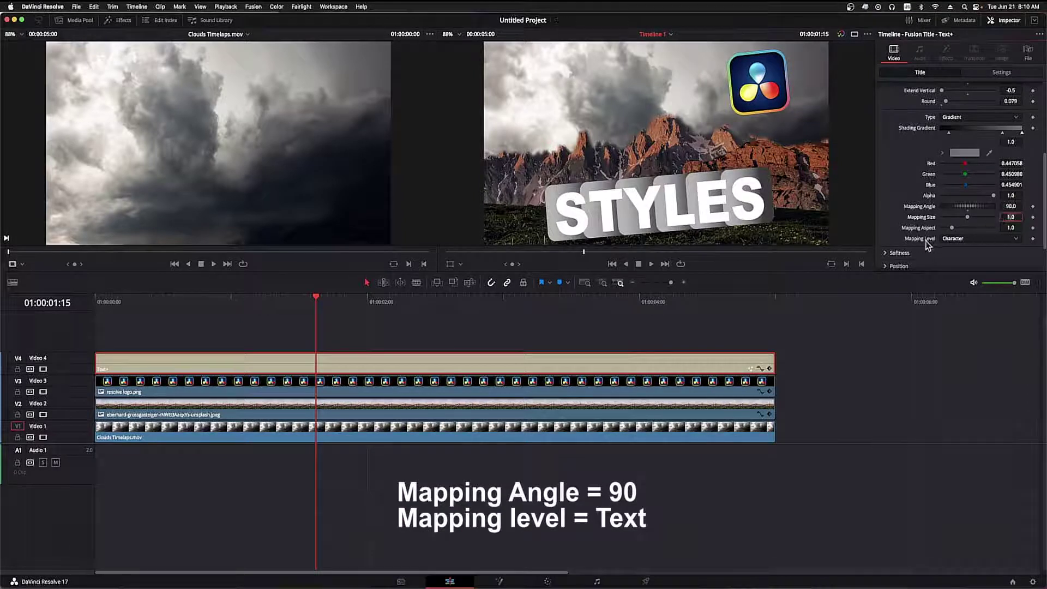
{"action": "left_click", "coordinate": [949, 240]}
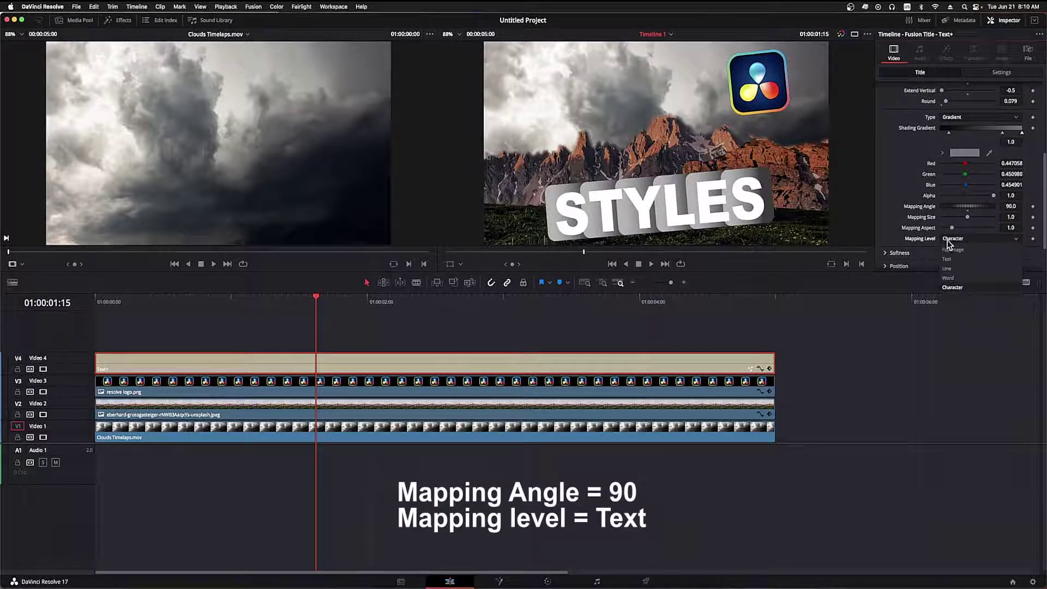
{"action": "left_click", "coordinate": [948, 259]}
- Set the Red, Green, Blue and Alpha of shading element 1, the White Solid Fill, to 0 for the STYLES title
{"action": "scroll", "coordinate": [908, 192], "scroll_direction": "up", "scroll_amount": 4}
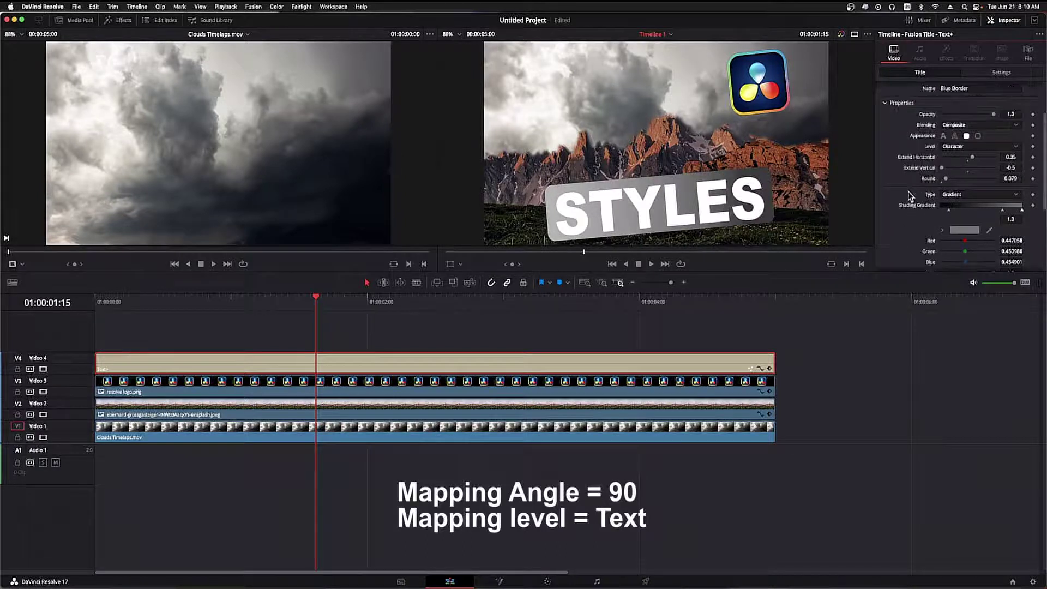
{"action": "scroll", "coordinate": [908, 192], "scroll_direction": "up", "scroll_amount": 1}
{"action": "left_click", "coordinate": [969, 126]}
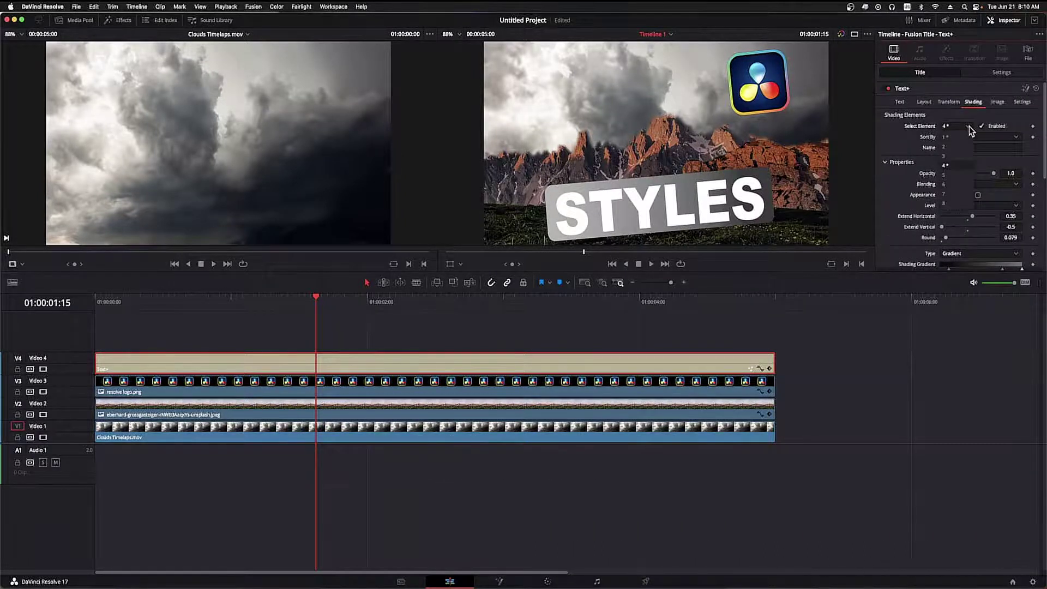
{"action": "left_click", "coordinate": [963, 138]}
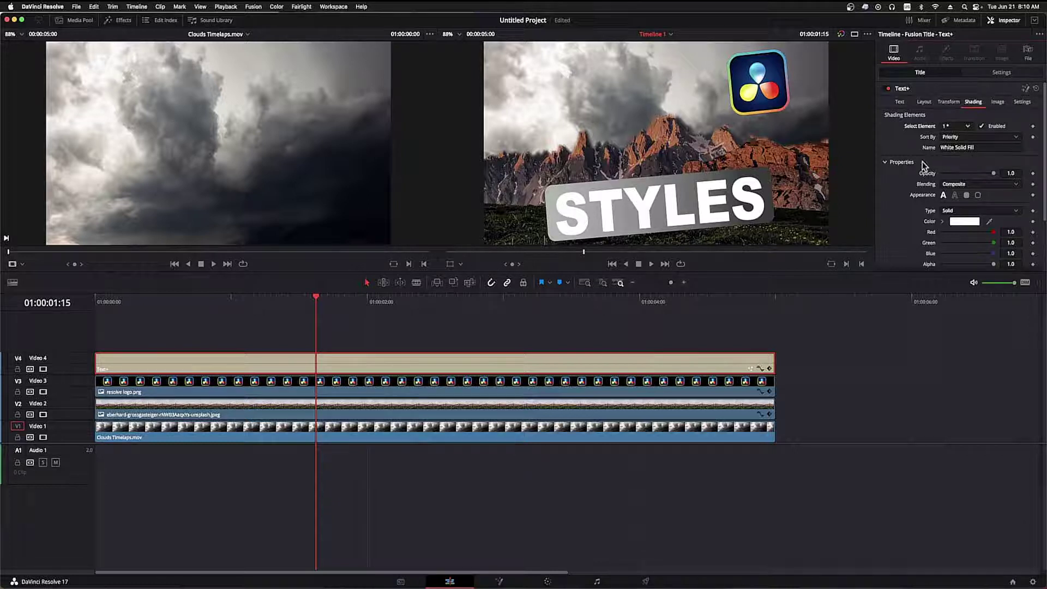
{"action": "scroll", "coordinate": [911, 160], "scroll_direction": "down", "scroll_amount": 2}
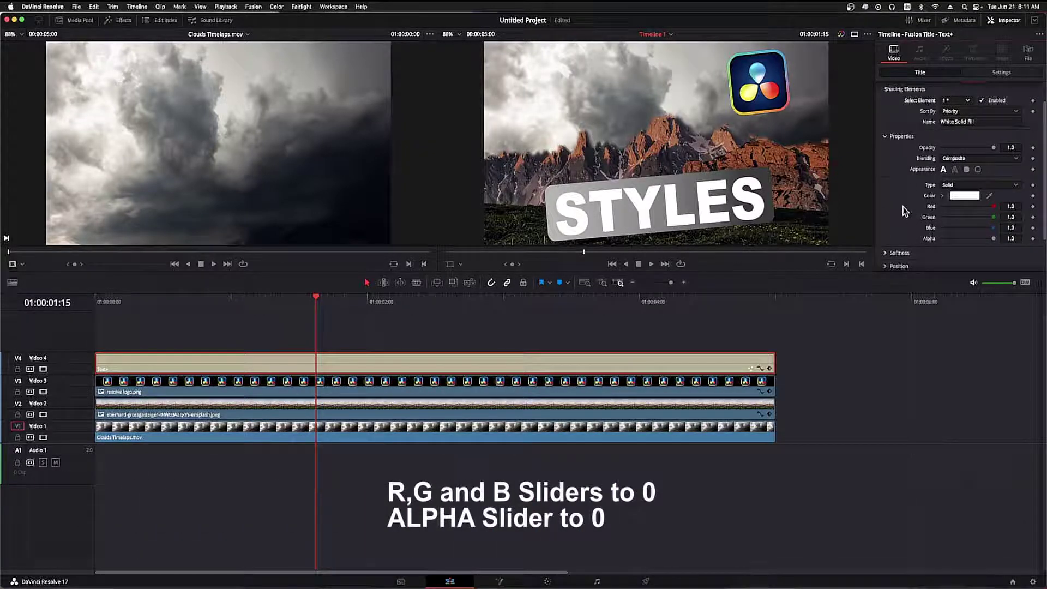
{"action": "left_click_drag", "start_coordinate": [994, 207], "coordinate": [915, 218]}
{"action": "left_click_drag", "start_coordinate": [993, 229], "coordinate": [920, 235]}
{"action": "left_click_drag", "start_coordinate": [993, 239], "coordinate": [906, 240]}
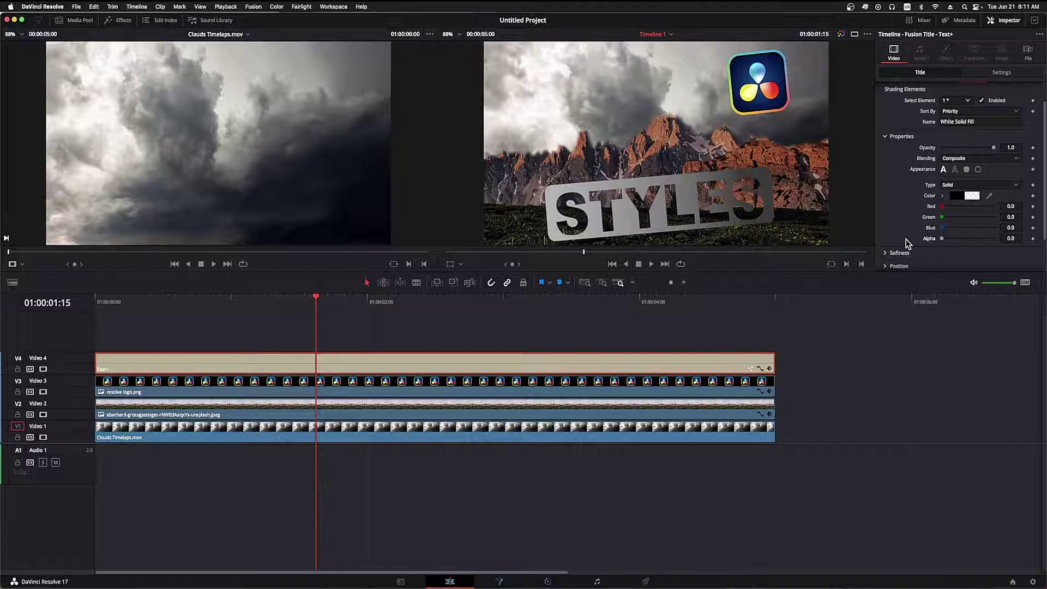
- Add a second Text+ title on a new Video 5 track above the STYLES title, starting at the timeline's beginning
{"action": "left_click", "coordinate": [1009, 22]}
{"action": "left_click", "coordinate": [125, 21]}
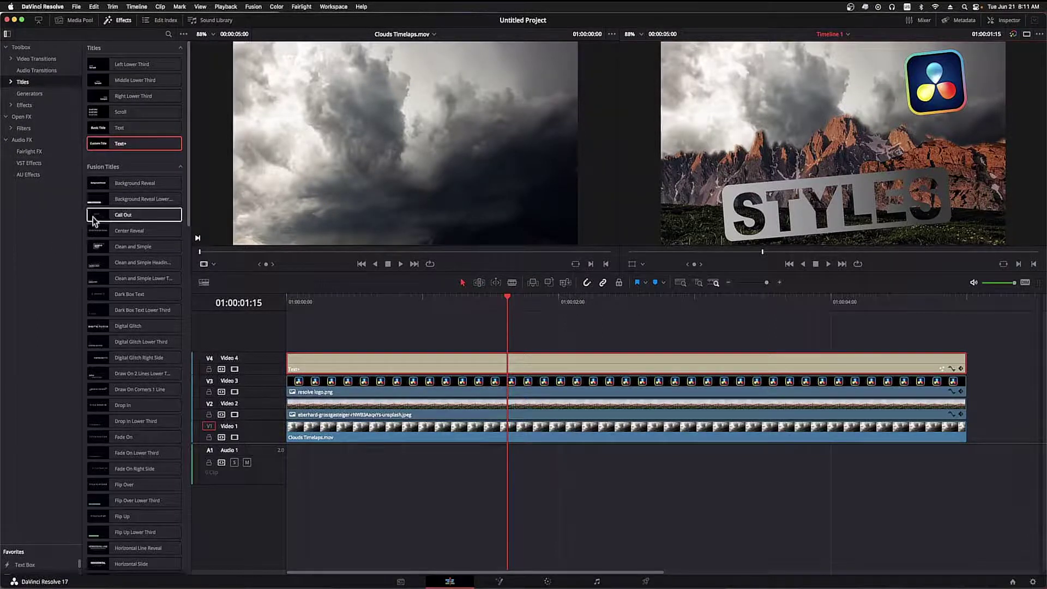
{"action": "left_click_drag", "start_coordinate": [99, 143], "coordinate": [293, 331]}
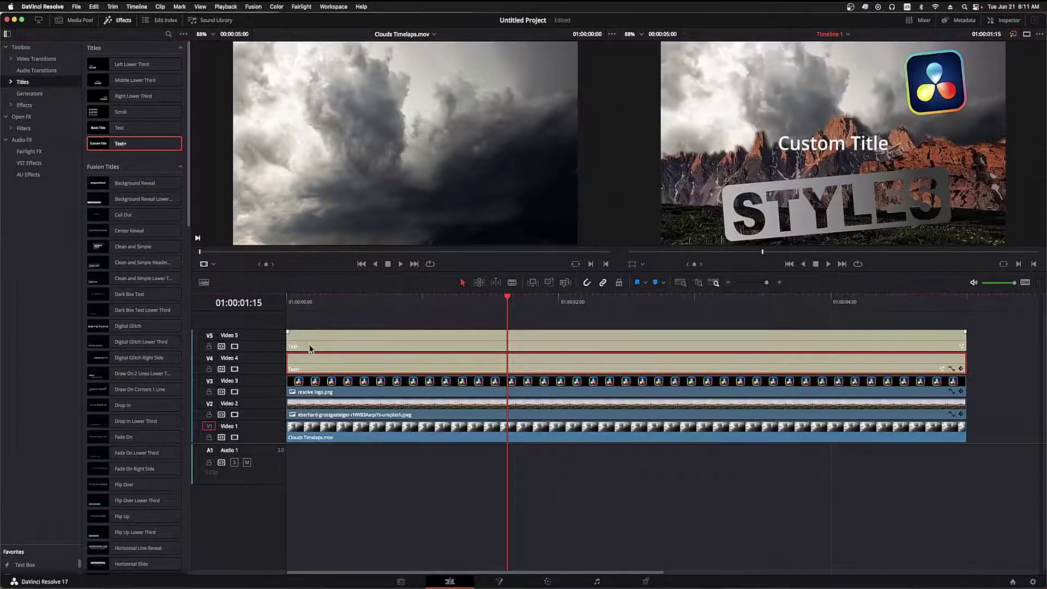
{"action": "left_click", "coordinate": [337, 341]}
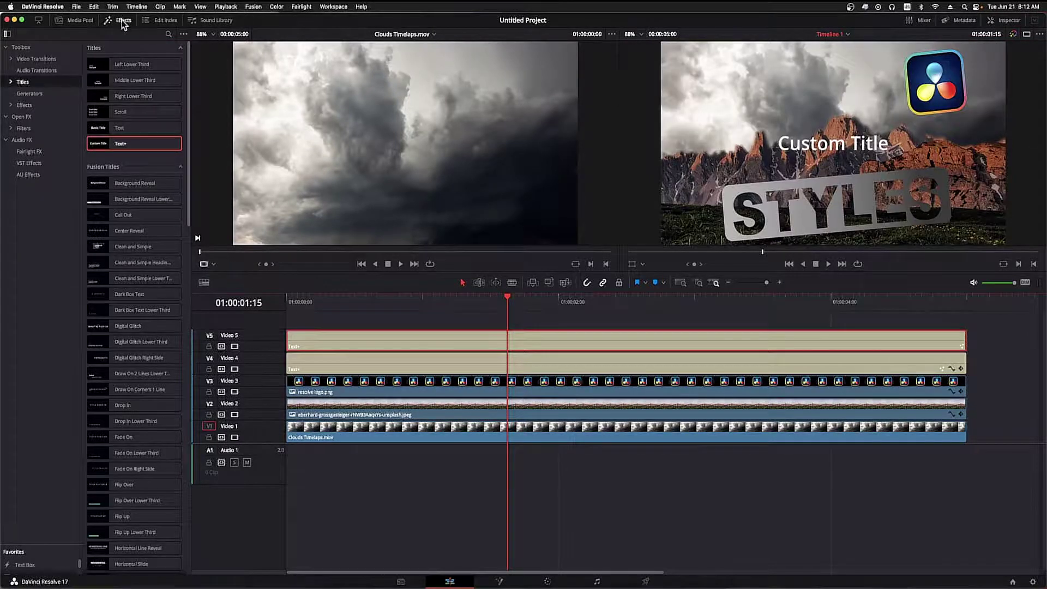
{"action": "left_click", "coordinate": [121, 20]}
- Change the new title's text to EASY in Arial Black at size 0.49
{"action": "left_click", "coordinate": [1011, 21]}
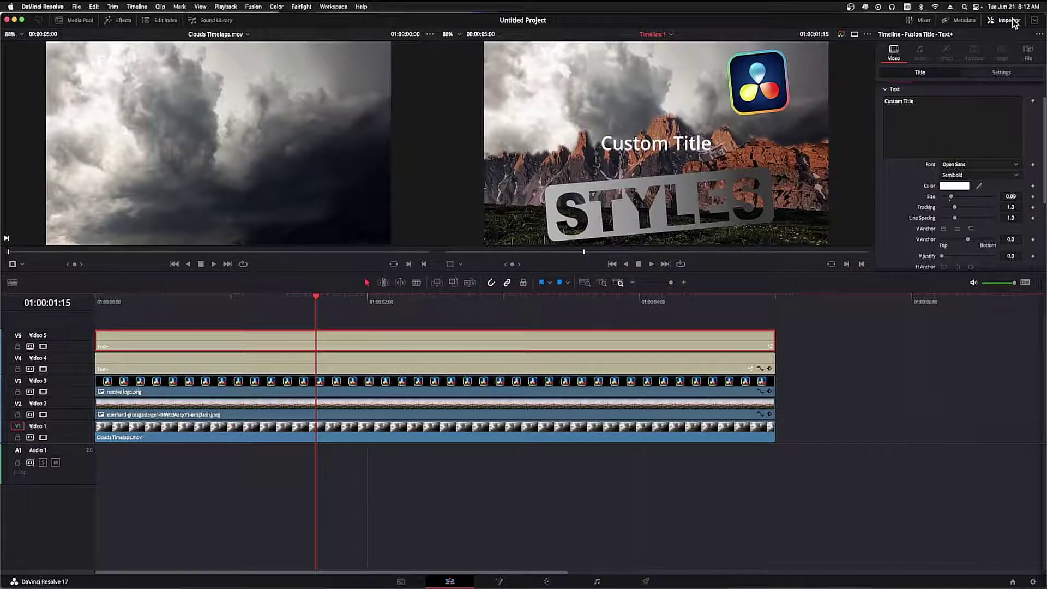
{"action": "left_click_drag", "start_coordinate": [930, 102], "coordinate": [876, 107]}
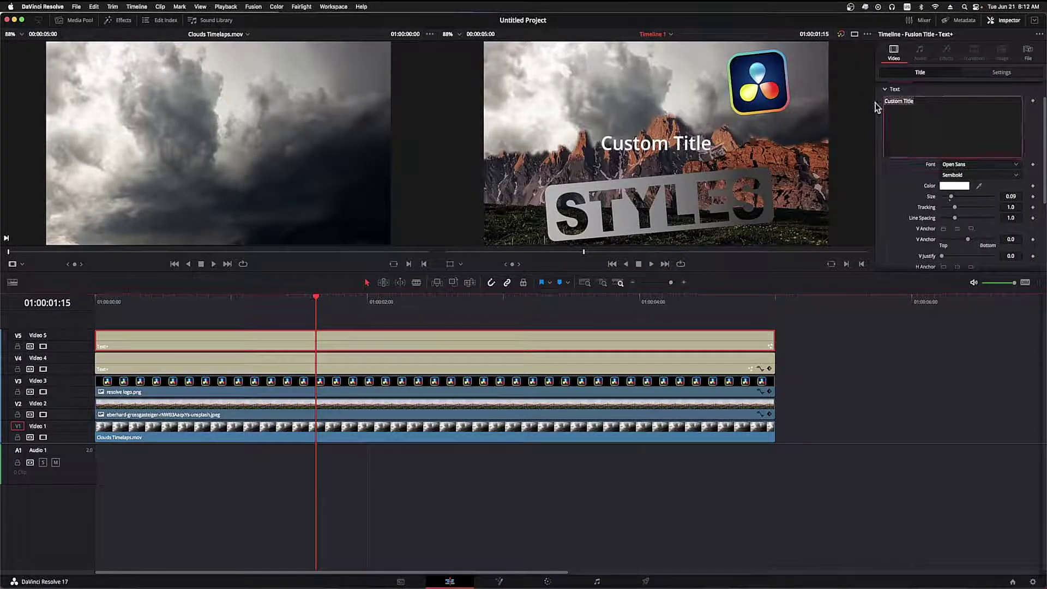
{"action": "type", "text": "EASY"}
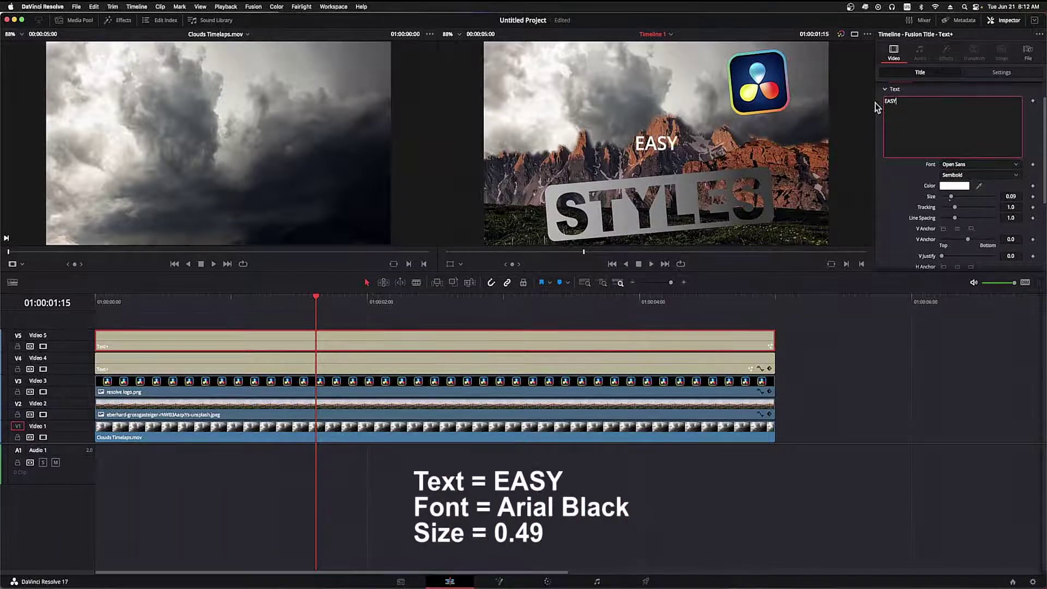
{"action": "left_click", "coordinate": [994, 165]}
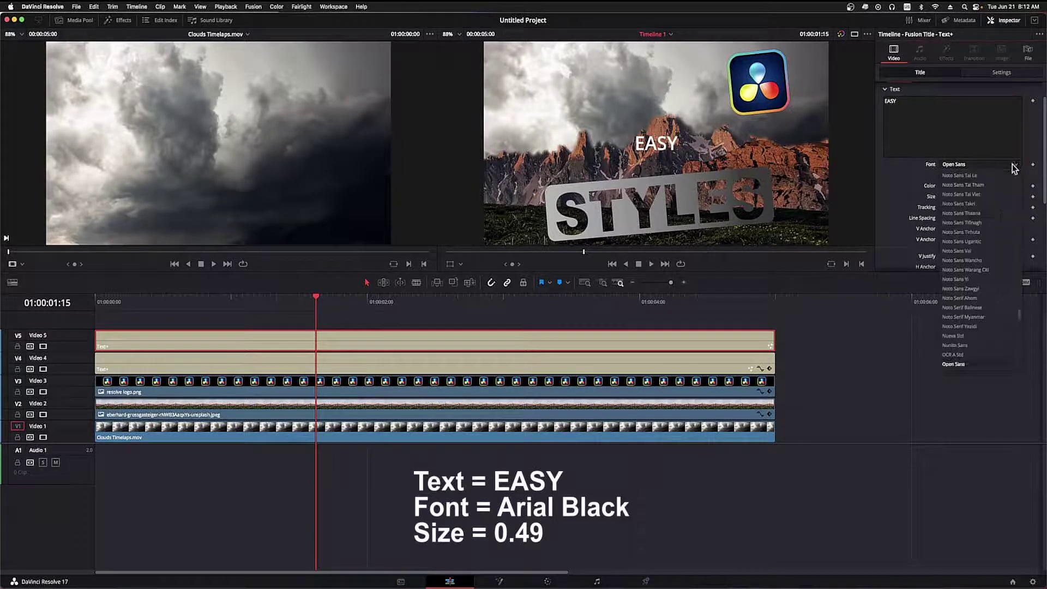
{"action": "left_click_drag", "start_coordinate": [1020, 319], "coordinate": [1018, 193]}
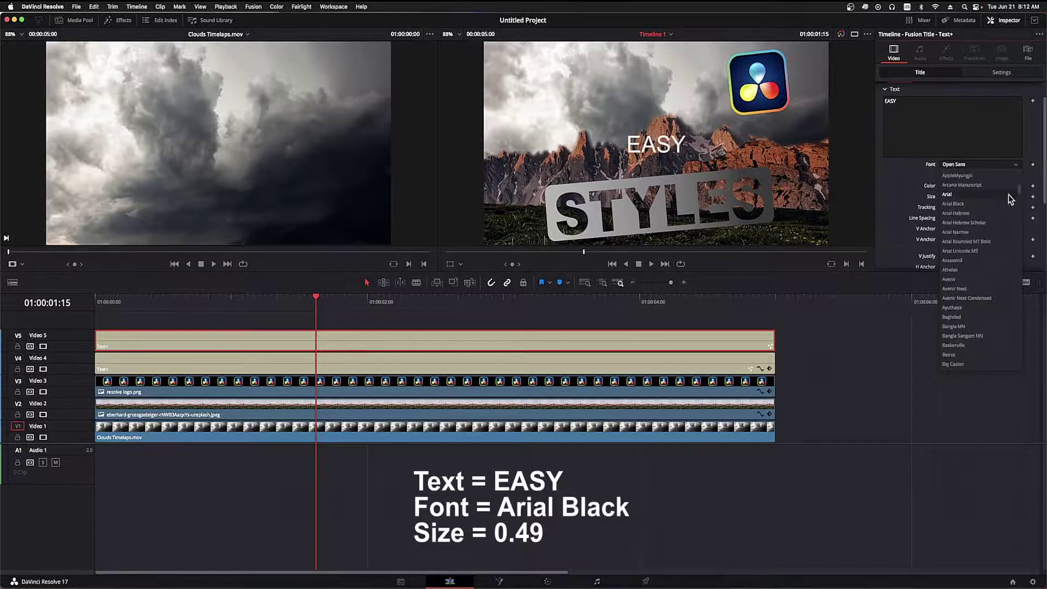
{"action": "left_click", "coordinate": [991, 207]}
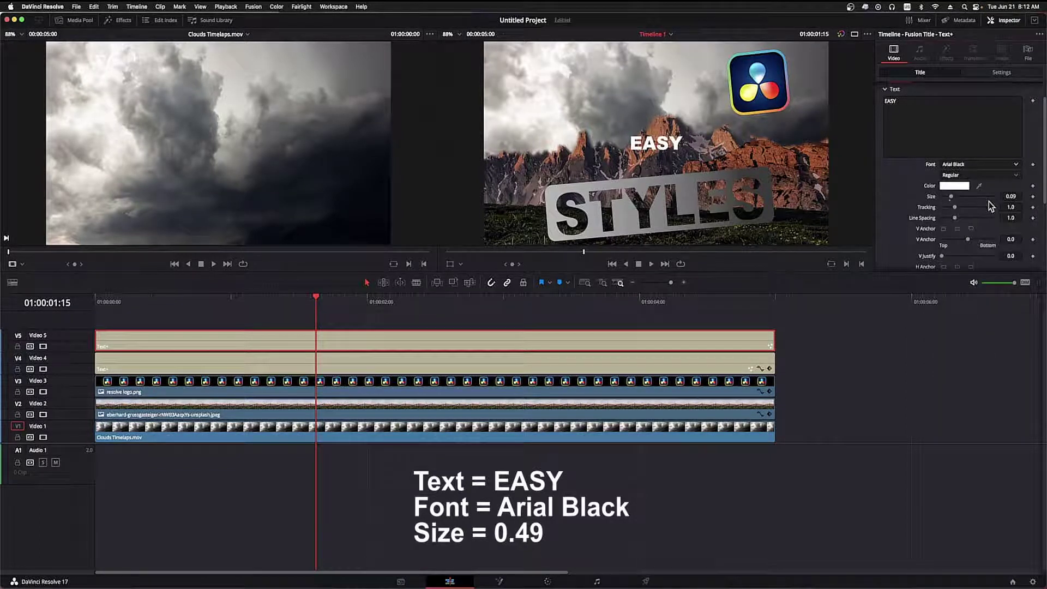
{"action": "type", "text": ".49"}
{"action": "key", "text": "Return"}
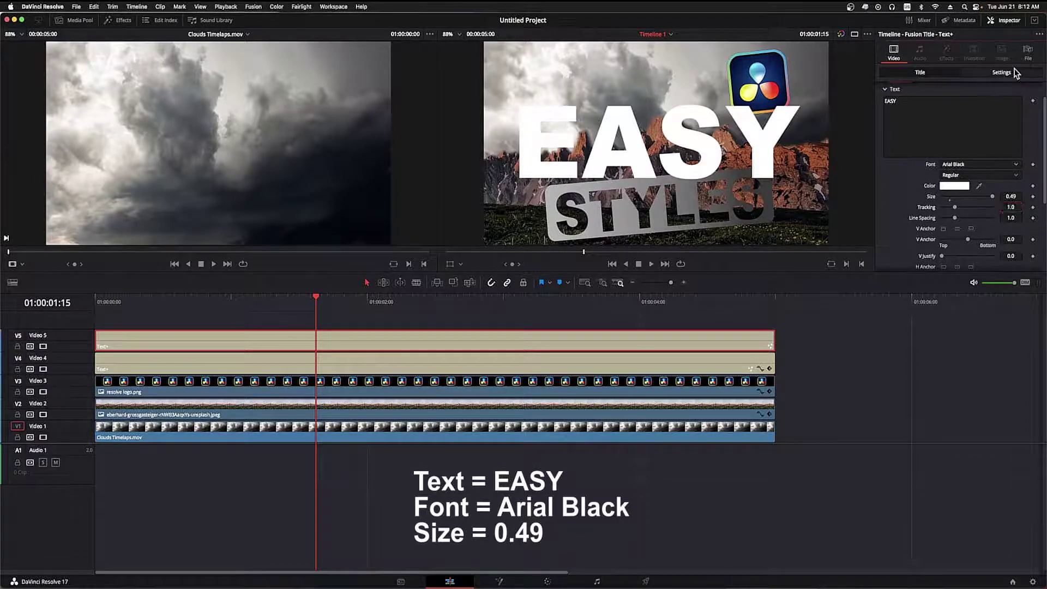
- Set the EASY title's Zoom to X 0.75 and Y 0.89 and its Rotation Angle to 5.8
{"action": "left_click", "coordinate": [1014, 72]}
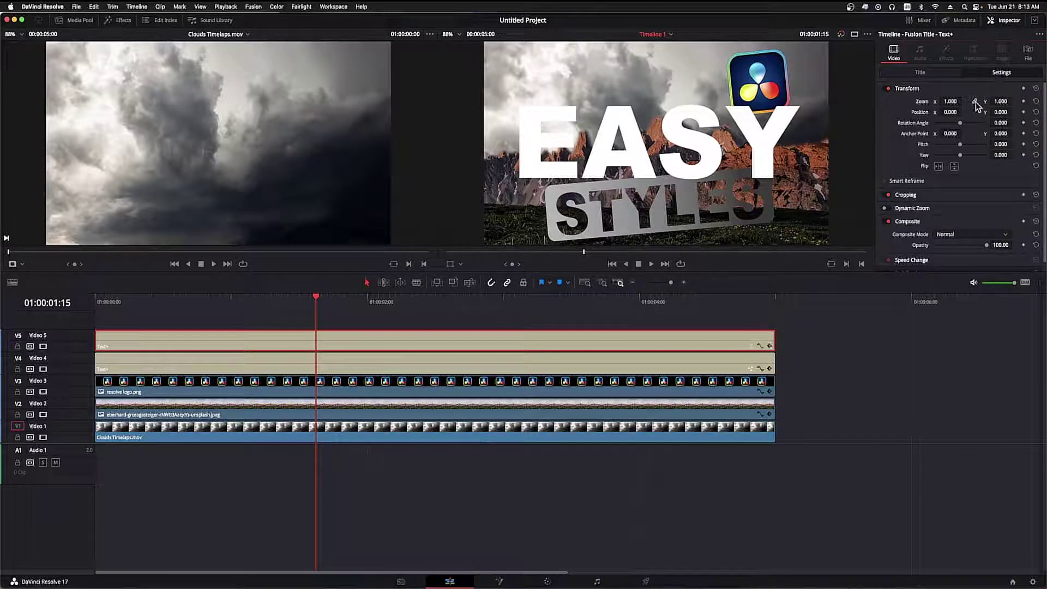
{"action": "type", "text": ".75"}
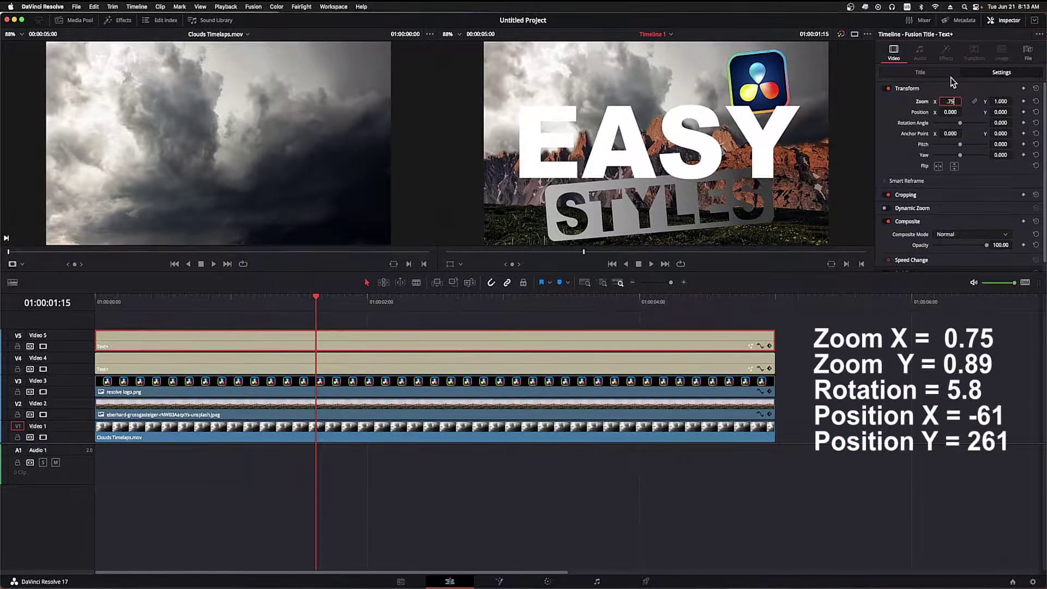
{"action": "key", "text": "Tab"}
{"action": "type", "text": ".89"}
{"action": "key", "text": "Return"}
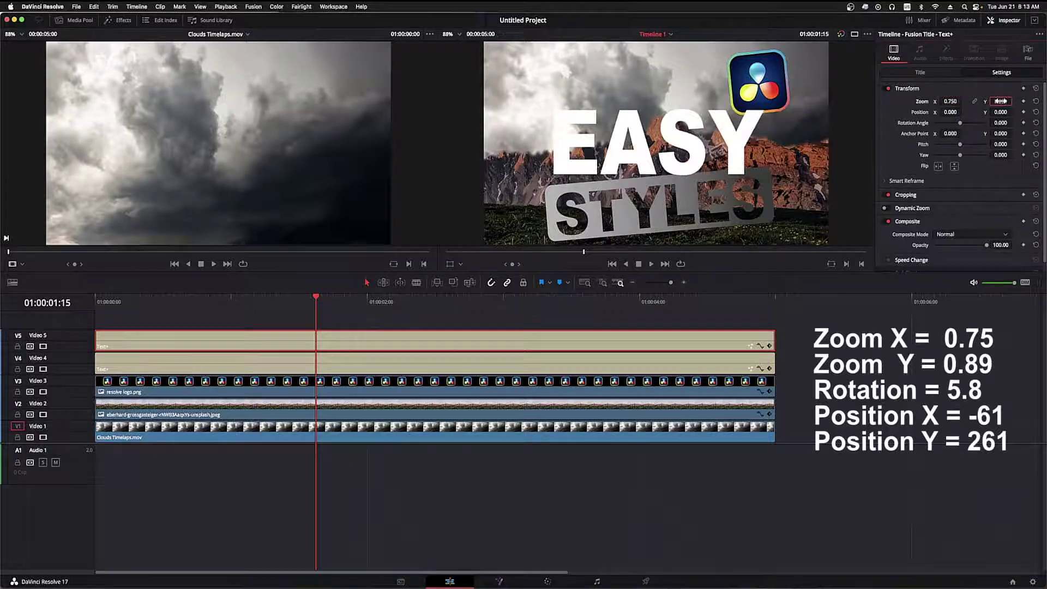
{"action": "left_click", "coordinate": [1002, 122]}
{"action": "type", "text": "5.8"}
{"action": "key", "text": "Return"}
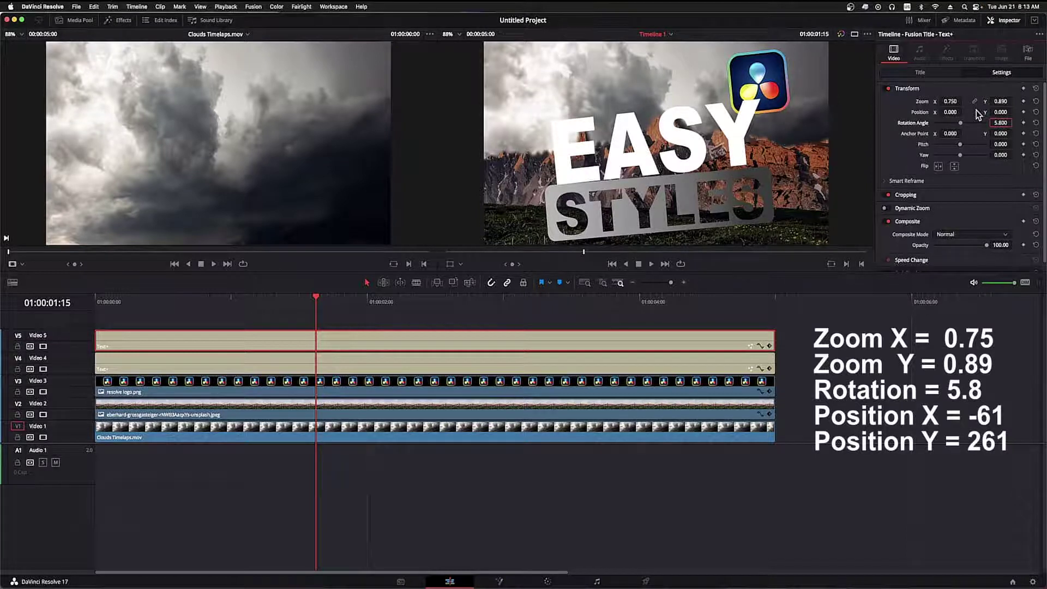
- Position the EASY title at X -61, Y 261
{"action": "left_click", "coordinate": [951, 111]}
{"action": "type", "text": "-61"}
{"action": "key", "text": "Tab"}
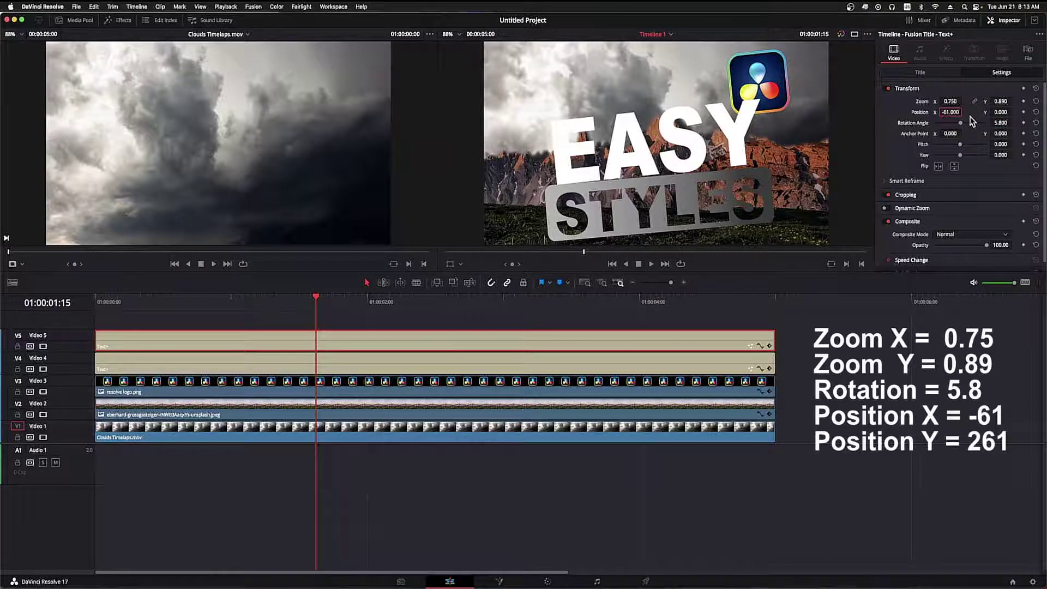
{"action": "type", "text": "261"}
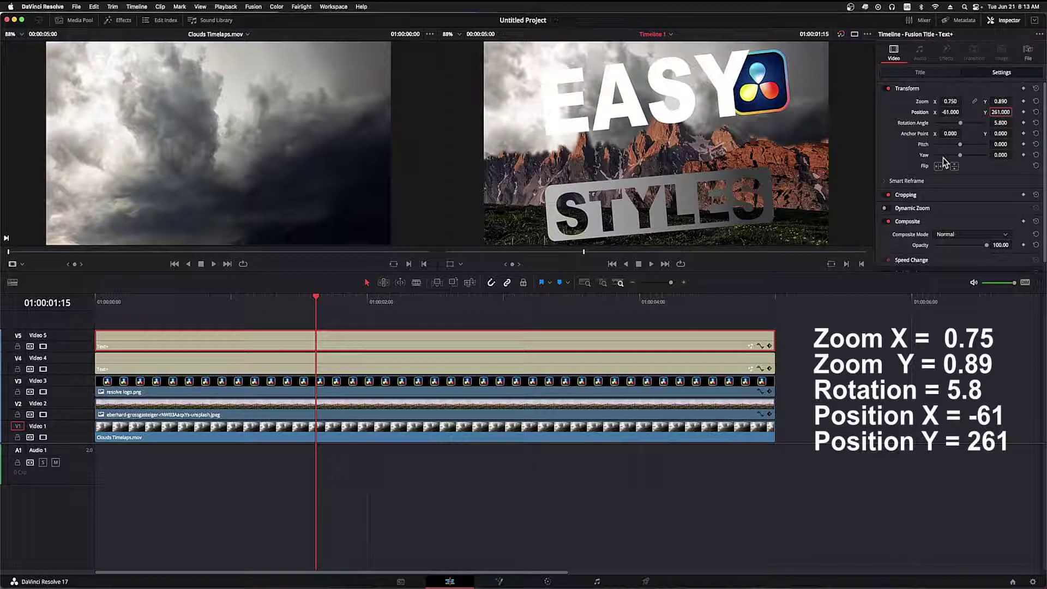
- Change the fill type of the EASY title's first shading element to Gradient
{"action": "left_click", "coordinate": [928, 72]}
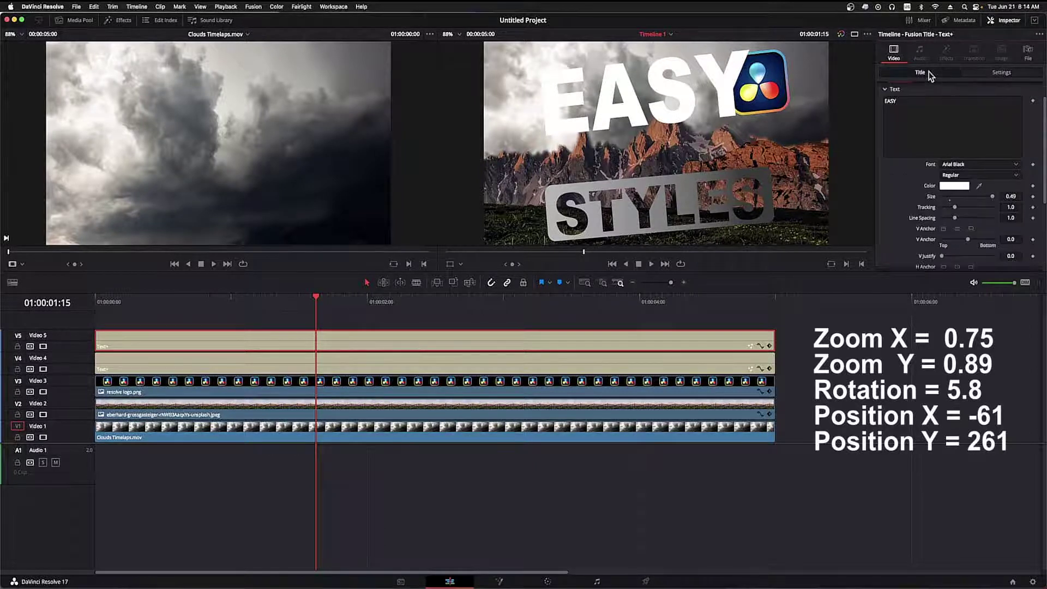
{"action": "scroll", "coordinate": [932, 82], "scroll_direction": "up", "scroll_amount": 2}
{"action": "left_click", "coordinate": [979, 105]}
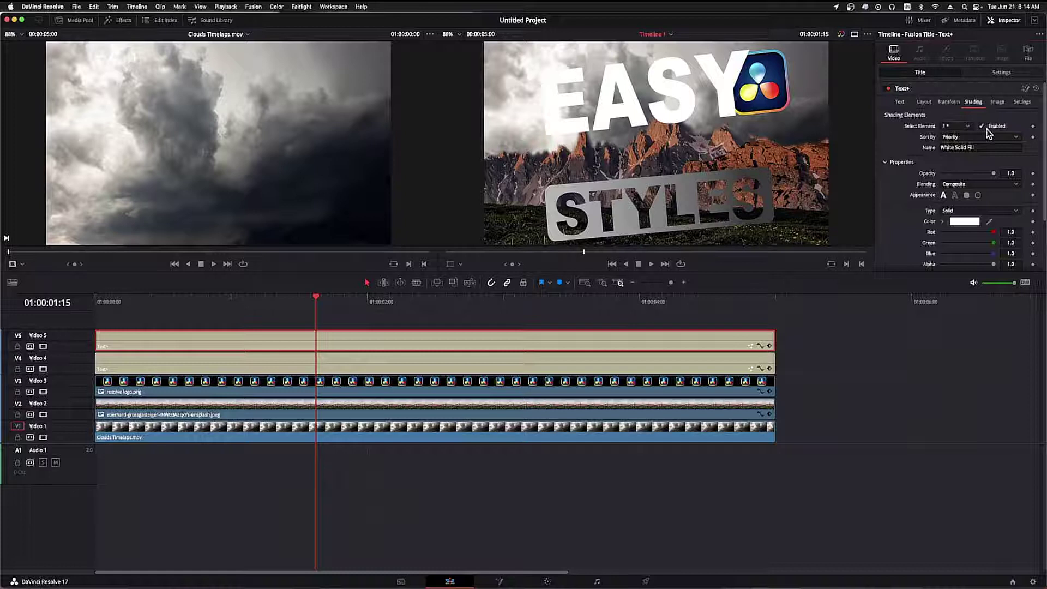
{"action": "left_click", "coordinate": [961, 211]}
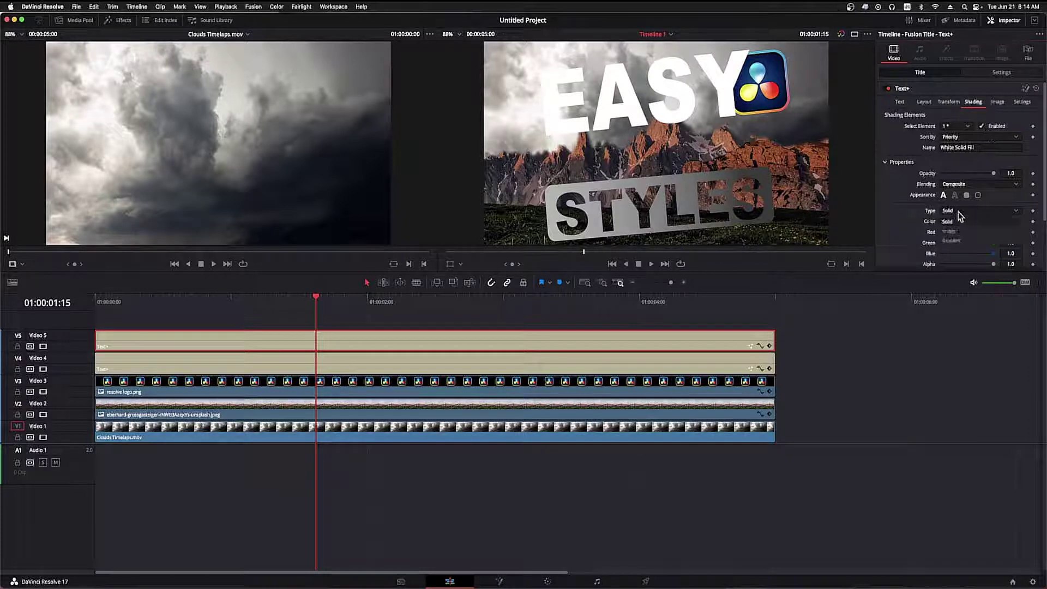
{"action": "left_click", "coordinate": [960, 240]}
{"action": "scroll", "coordinate": [912, 191], "scroll_direction": "down", "scroll_amount": 3}
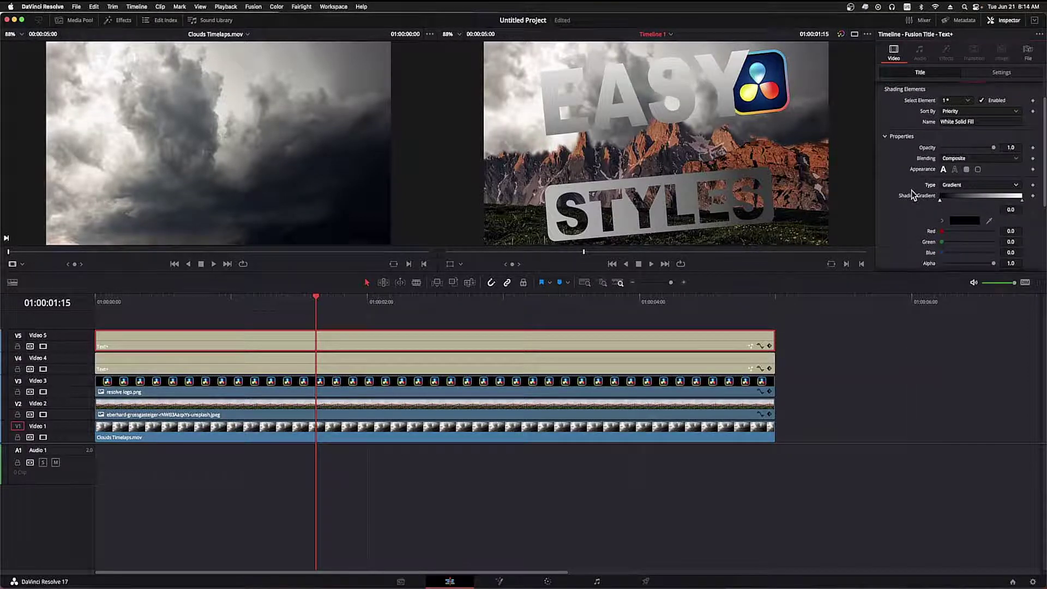
{"action": "scroll", "coordinate": [911, 191], "scroll_direction": "down", "scroll_amount": 2}
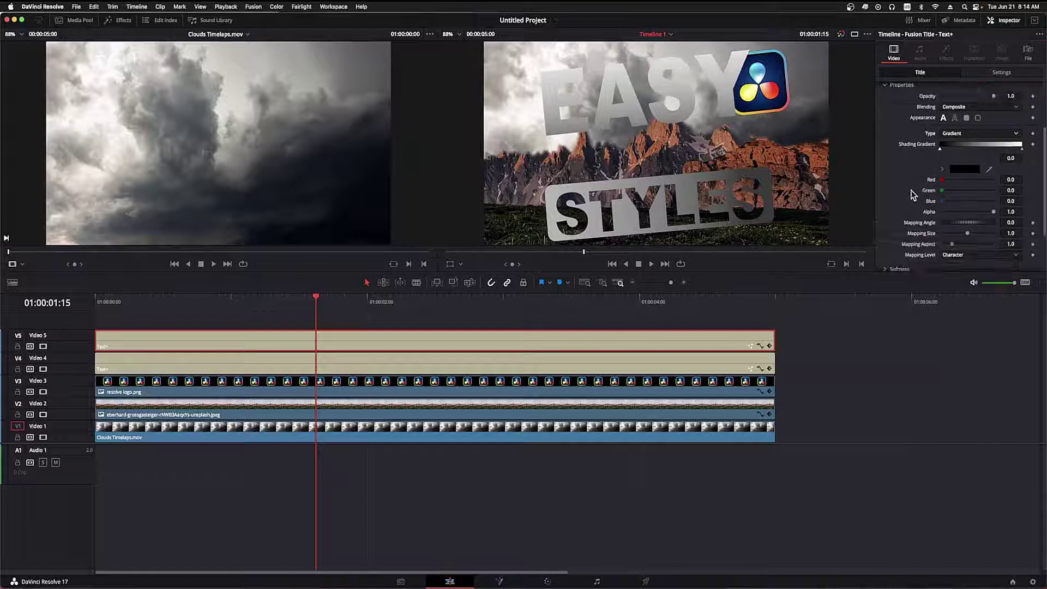
- Add a middle stop to the EASY title's shading gradient at position 0.11 with hex color 9BA0A2
{"action": "left_click", "coordinate": [985, 145]}
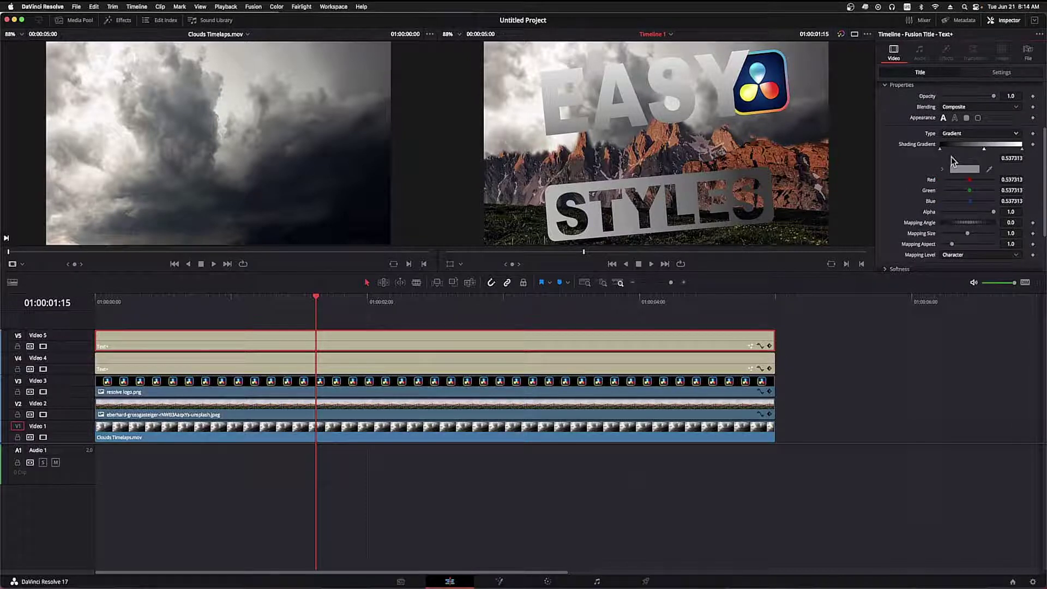
{"action": "double_click", "coordinate": [1008, 159]}
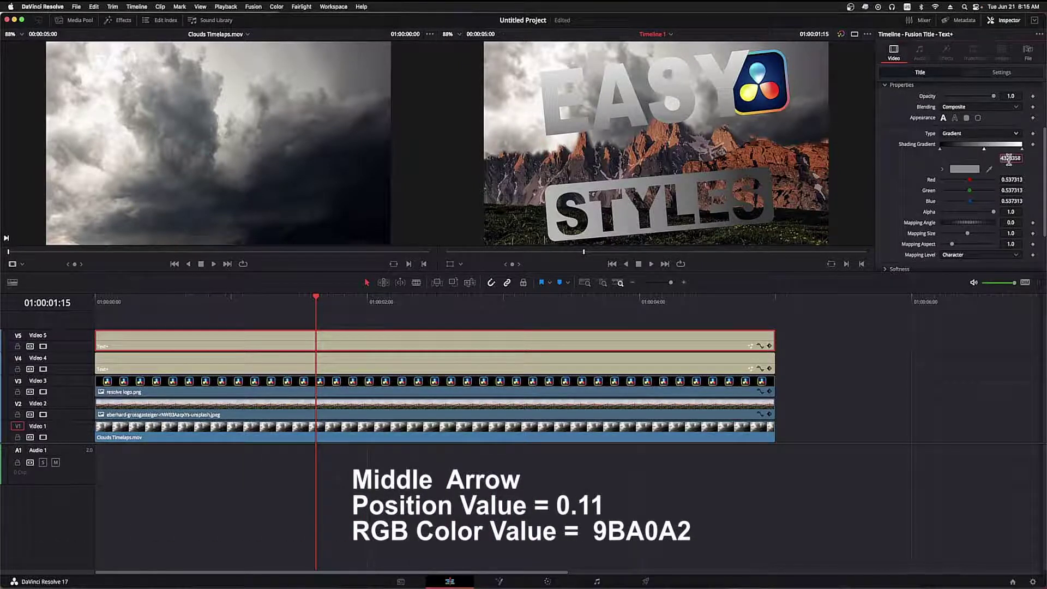
{"action": "key", "text": "BackSpace"}
{"action": "type", "text": "0.11"}
{"action": "key", "text": "Return"}
{"action": "left_click", "coordinate": [965, 169]}
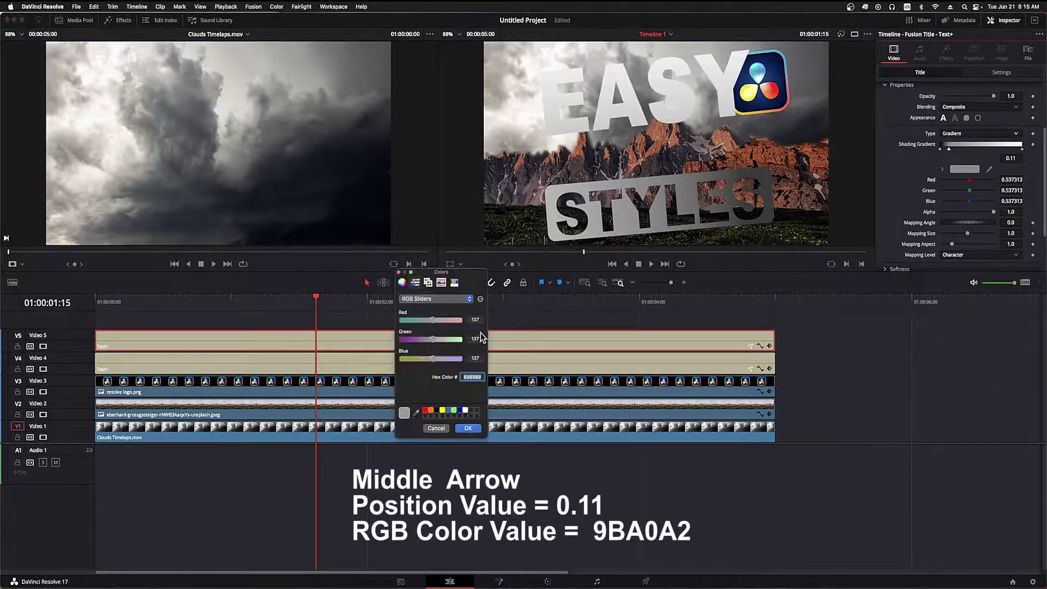
{"action": "type", "text": "9BA0A2"}
{"action": "key", "text": "Return"}
- Set the leftmost stop of the EASY title's shading gradient to hex color DADBDE
{"action": "left_click", "coordinate": [940, 151]}
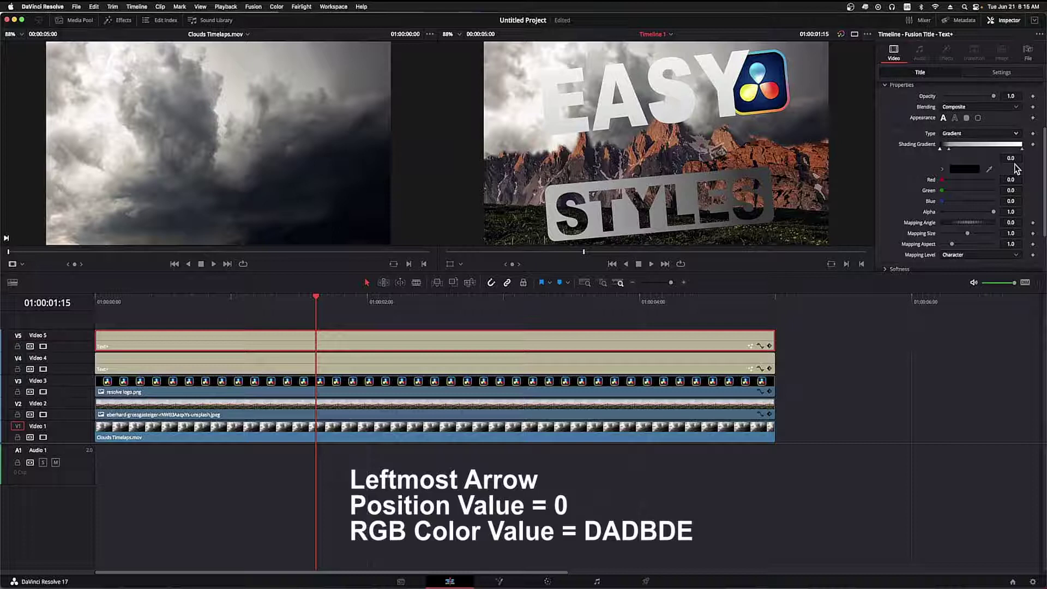
{"action": "left_click", "coordinate": [964, 169]}
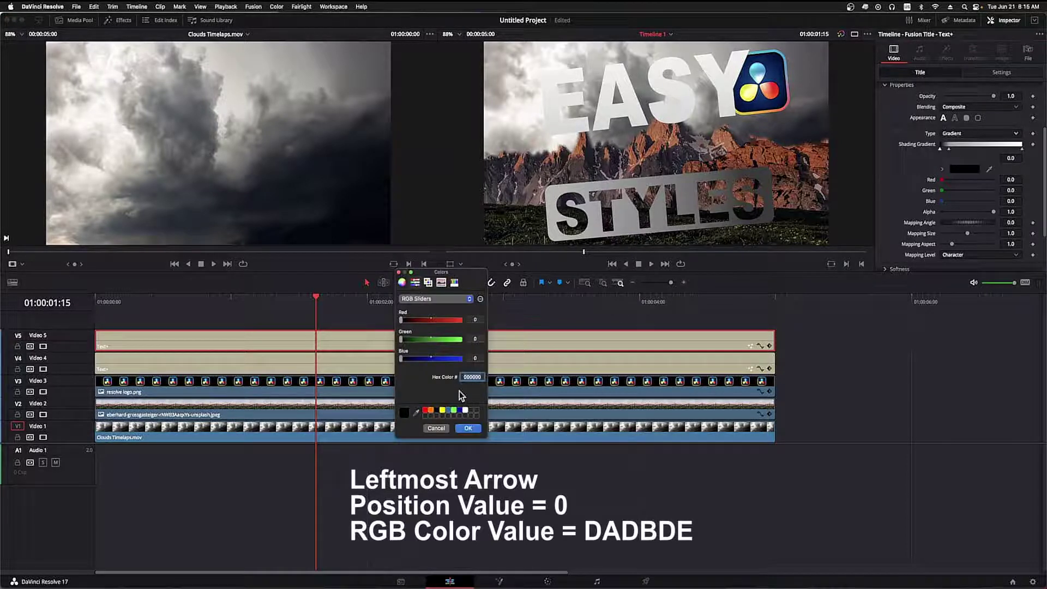
{"action": "type", "text": "DADBDE"}
{"action": "key", "text": "Return"}
- Move the gradient's rightmost stop to position 0.706 and set its hex color to 0F0F0F
{"action": "left_click", "coordinate": [1022, 148]}
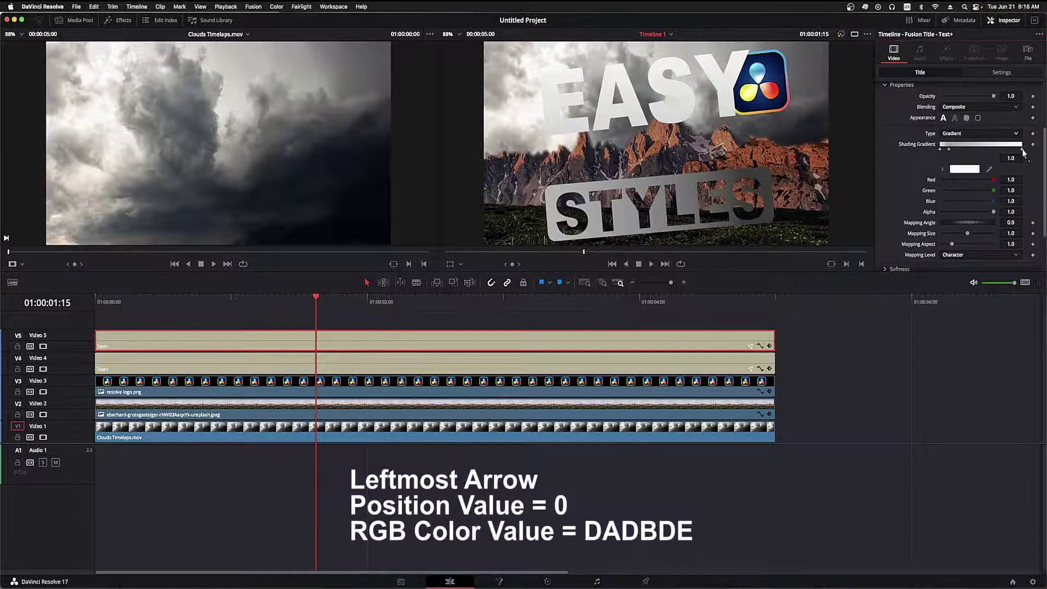
{"action": "left_click", "coordinate": [1012, 159]}
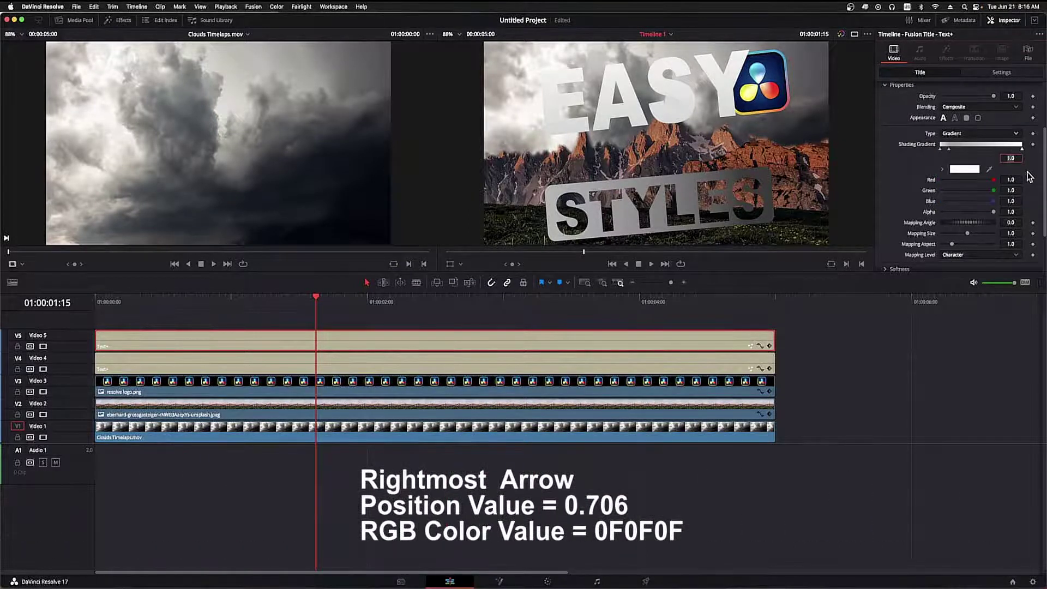
{"action": "type", "text": ".706"}
{"action": "key", "text": "Tab"}
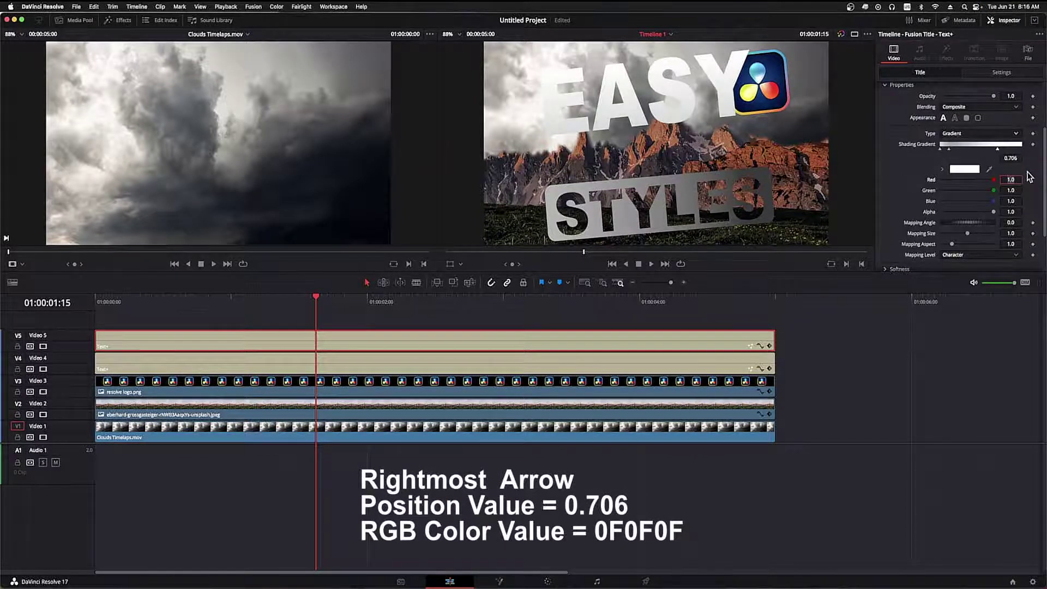
{"action": "left_click", "coordinate": [965, 170]}
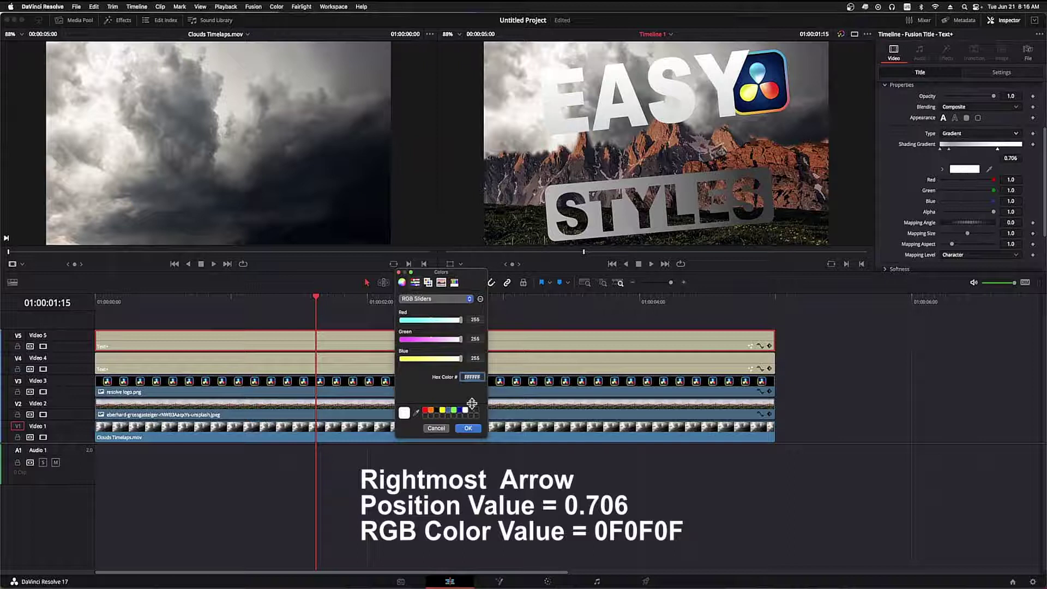
{"action": "type", "text": "0F0F0F"}
{"action": "key", "text": "Return"}
- Set the EASY title's gradient Mapping Angle to 90 and its Mapping Level to Line
{"action": "left_click", "coordinate": [1010, 222]}
{"action": "type", "text": "90"}
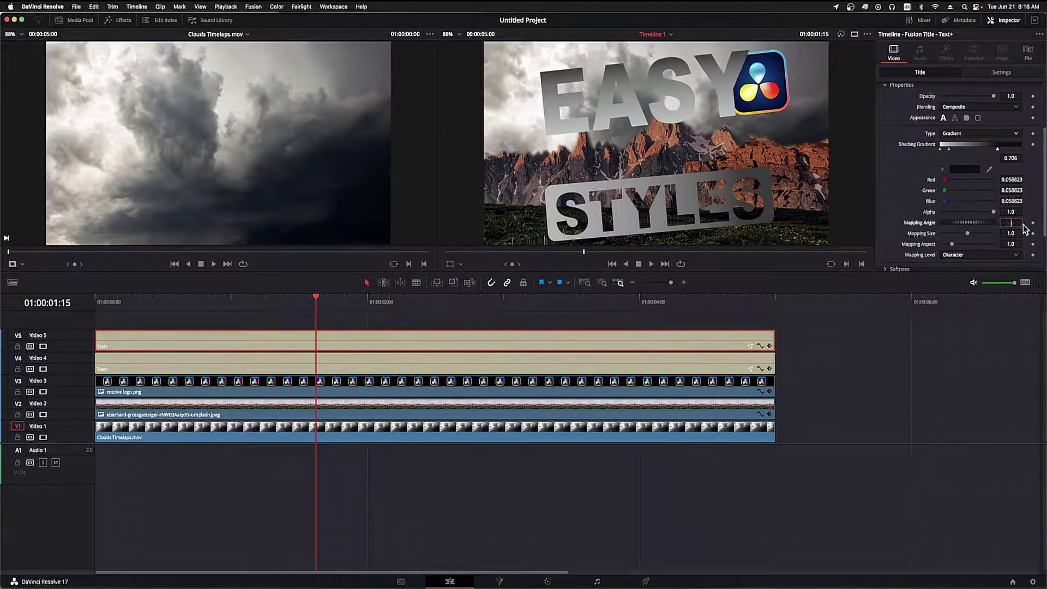
{"action": "key", "text": "Return"}
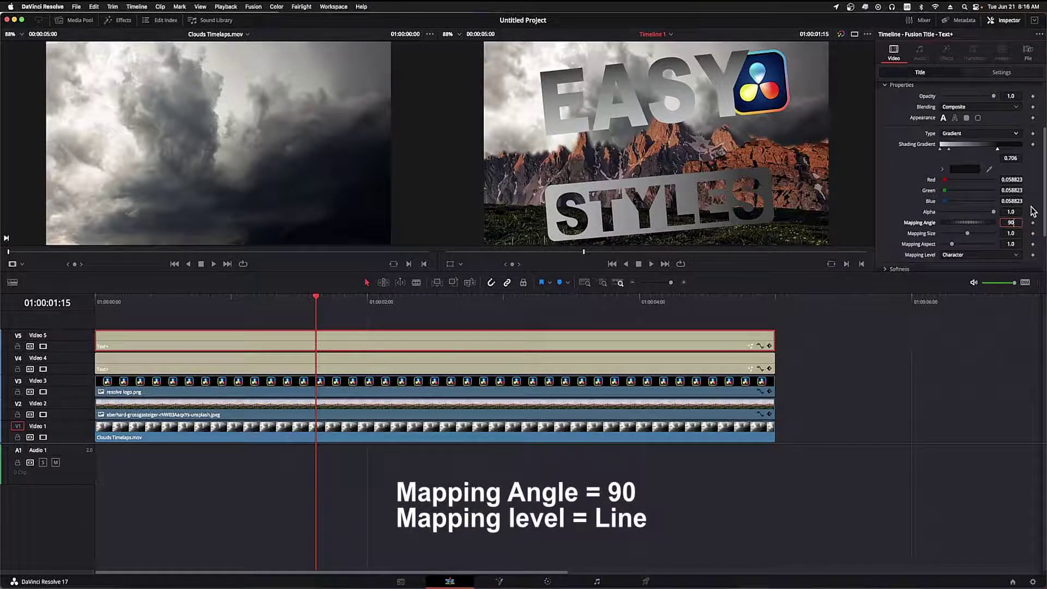
{"action": "left_click", "coordinate": [969, 255]}
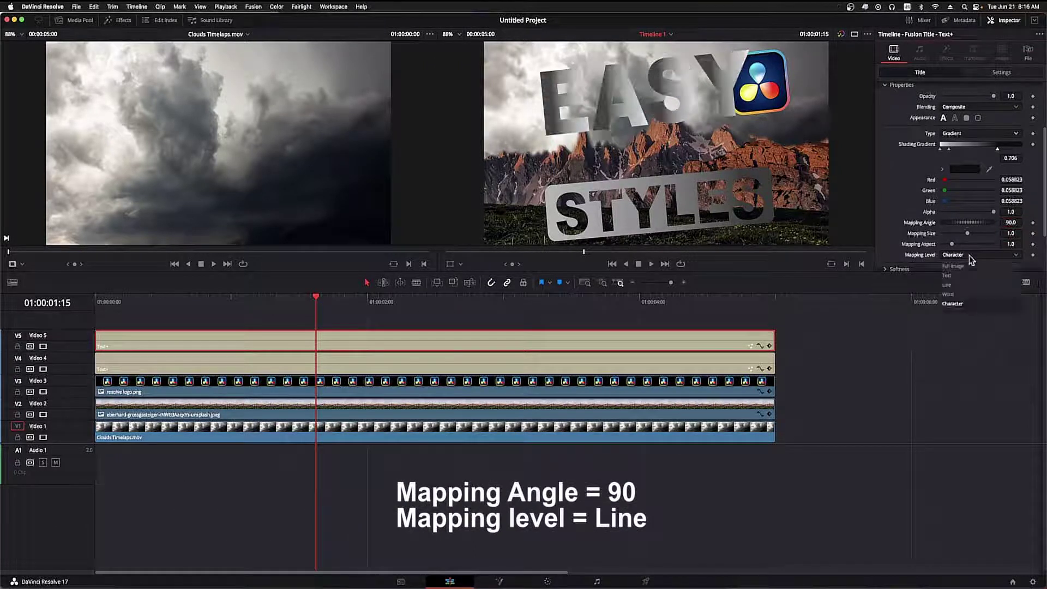
{"action": "left_click", "coordinate": [961, 284]}
- Enable shading element 2, the Red Outline, on the EASY title
{"action": "scroll", "coordinate": [903, 175], "scroll_direction": "up", "scroll_amount": 3}
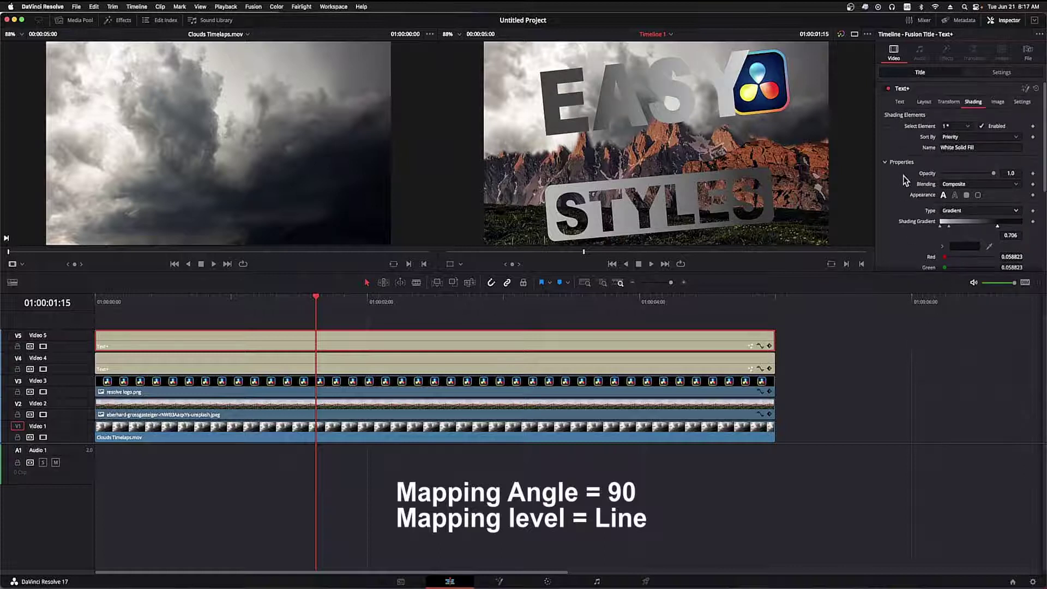
{"action": "left_click", "coordinate": [969, 128]}
{"action": "left_click", "coordinate": [955, 147]}
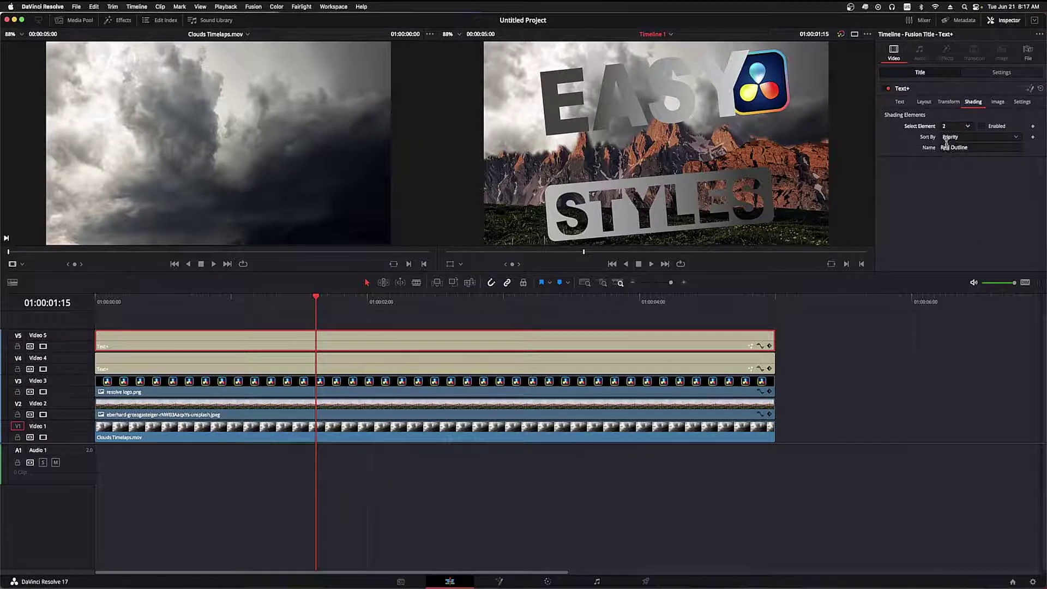
{"action": "left_click", "coordinate": [983, 126]}
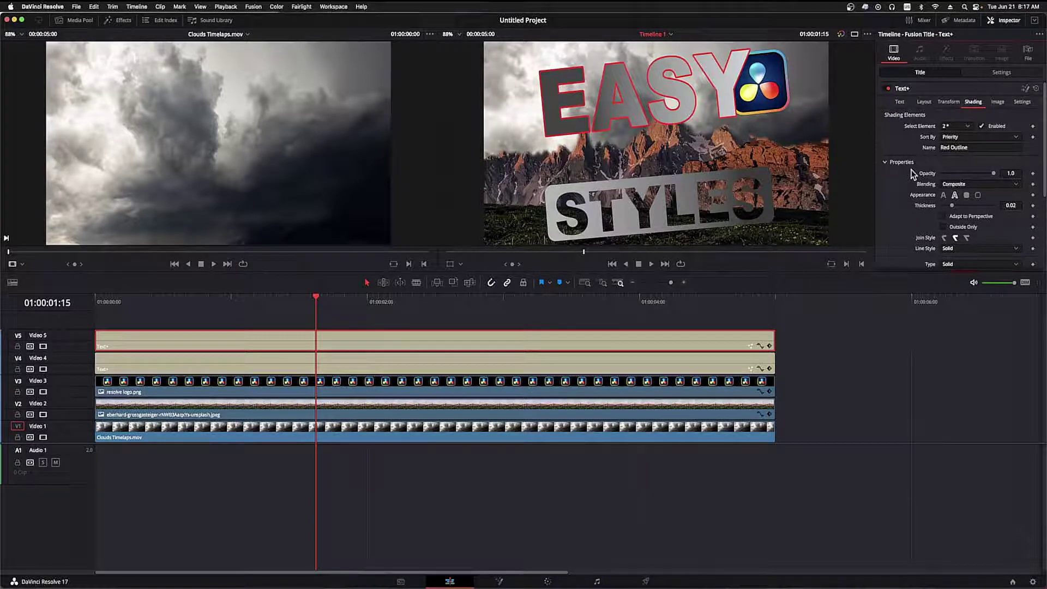
- Set the EASY title's outline thickness to 0.005 and turn its color black by lowering Red to 0
{"action": "left_click", "coordinate": [1011, 206]}
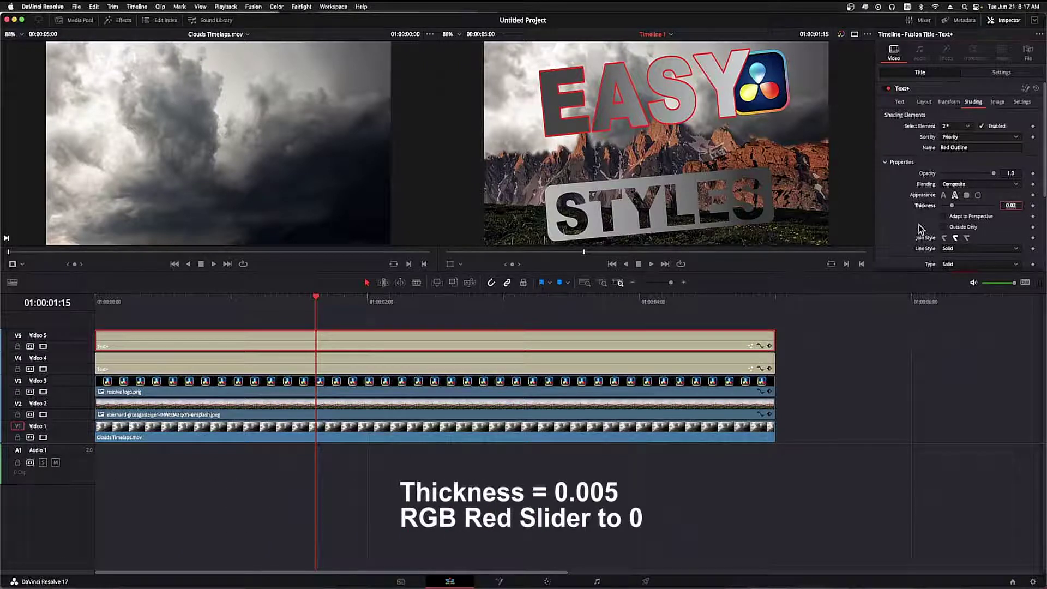
{"action": "type", "text": "0.005"}
{"action": "key", "text": "Return"}
{"action": "scroll", "coordinate": [908, 224], "scroll_direction": "down", "scroll_amount": 3}
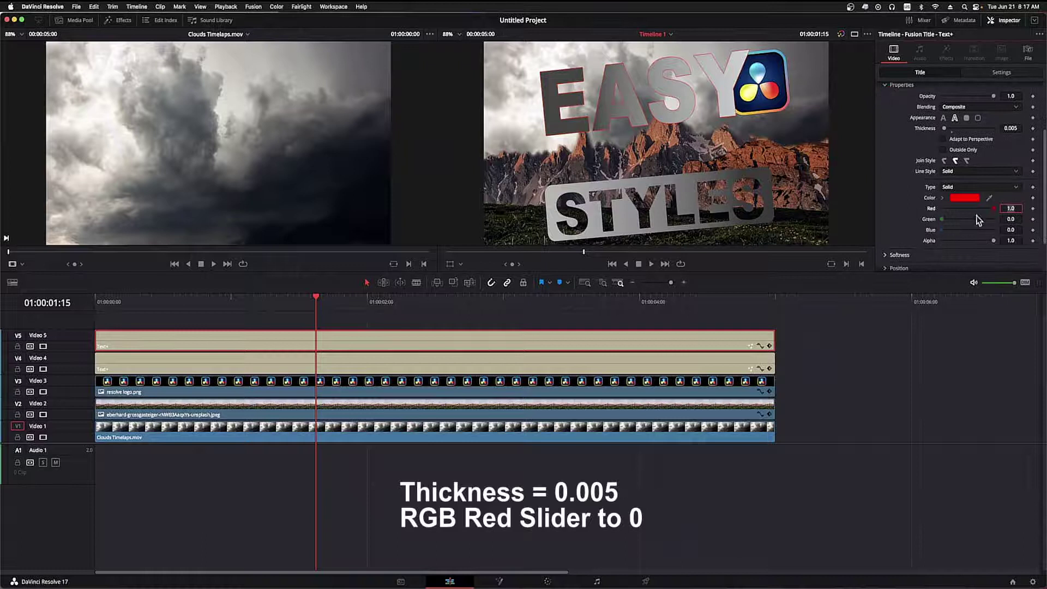
{"action": "left_click_drag", "start_coordinate": [995, 209], "coordinate": [930, 213]}
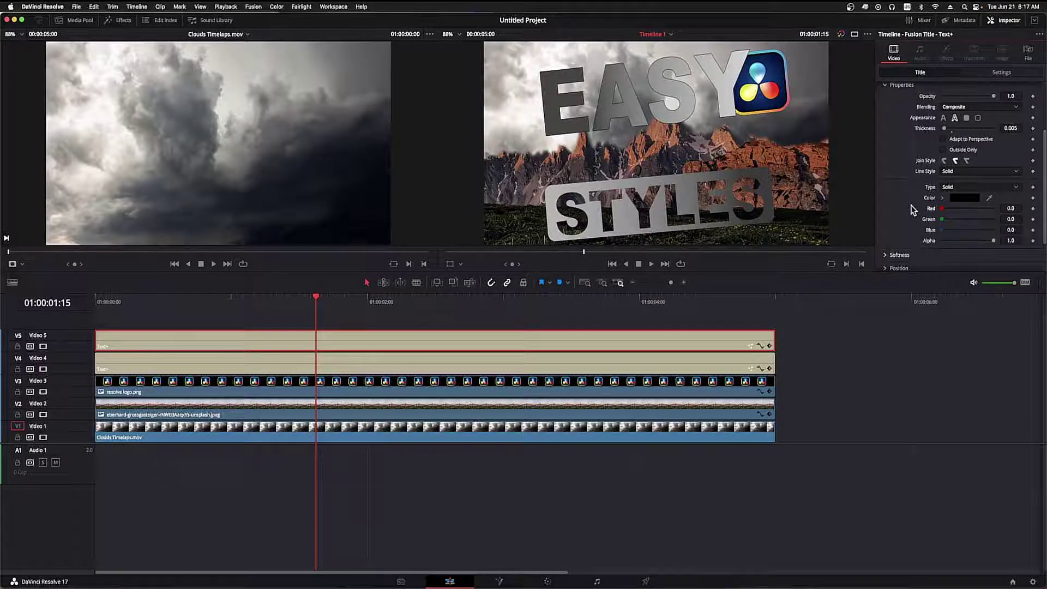
- Add a third Text+ title on a new Video 6 track above the EASY title, starting at the timeline's beginning, and select it
{"action": "left_click", "coordinate": [1018, 20]}
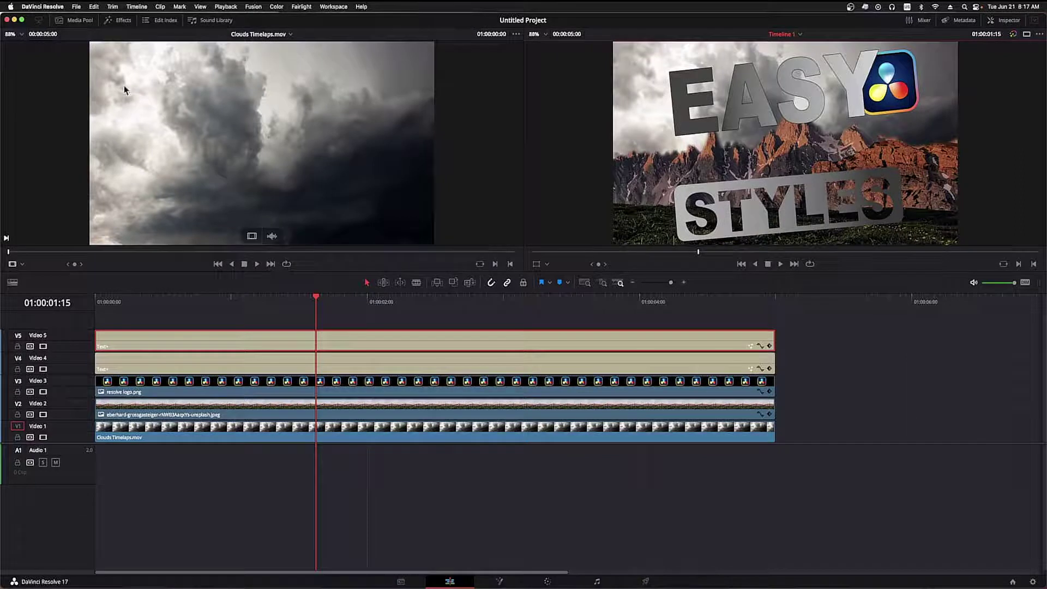
{"action": "left_click", "coordinate": [118, 22]}
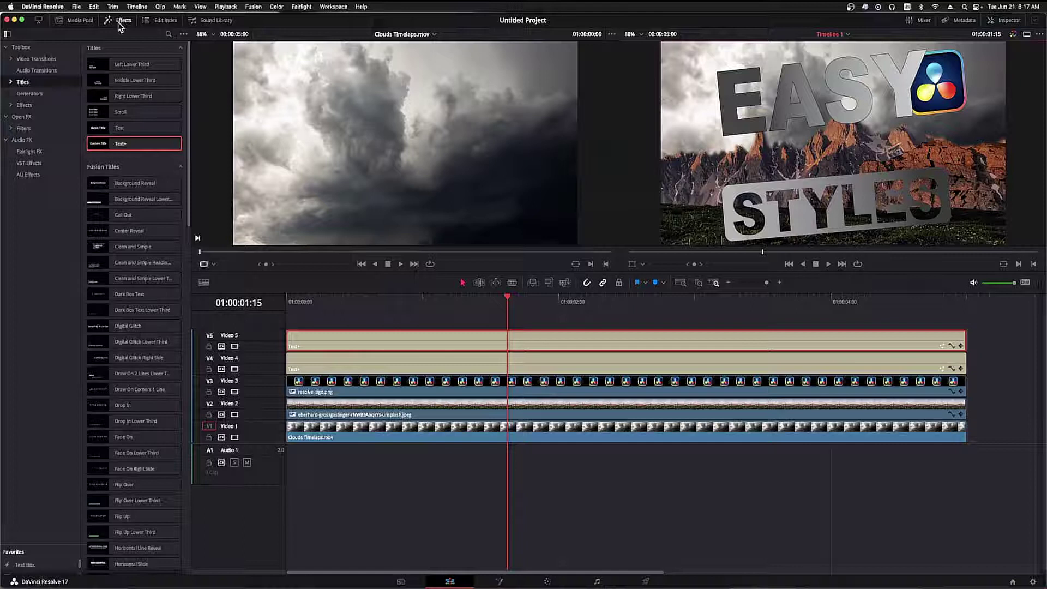
{"action": "left_click_drag", "start_coordinate": [95, 145], "coordinate": [293, 314]}
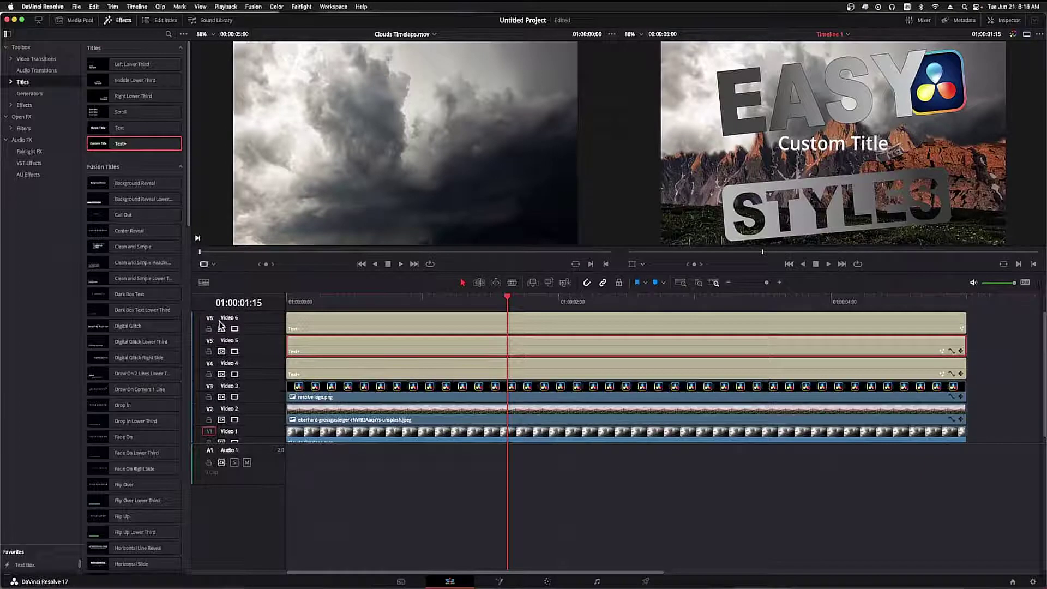
{"action": "left_click", "coordinate": [369, 324]}
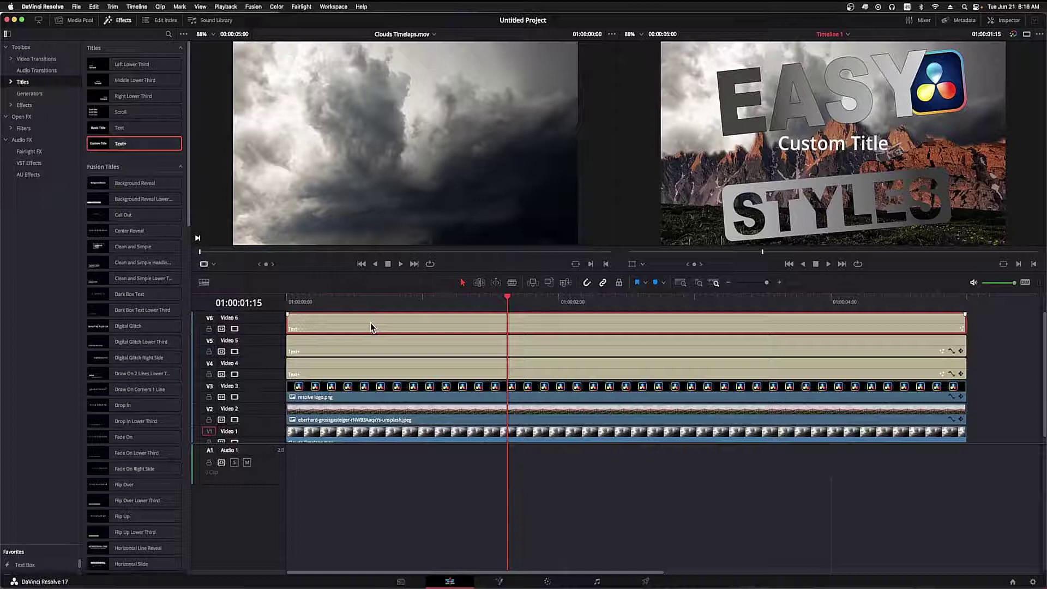
{"action": "left_click", "coordinate": [118, 21]}
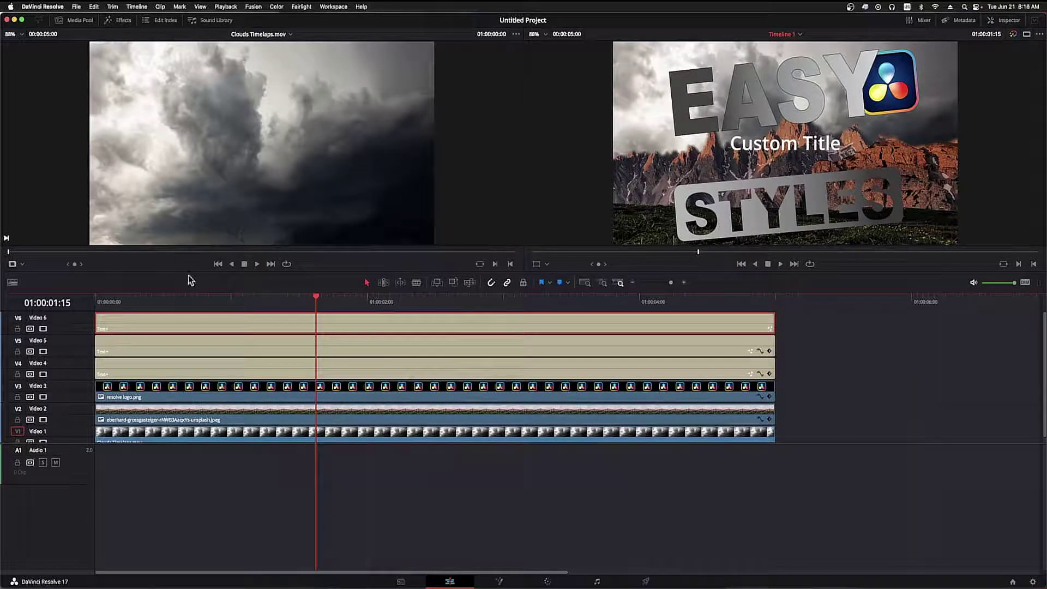
- Show the new title's properties and enlarge both the viewers and the video track area
{"action": "left_click", "coordinate": [1007, 20]}
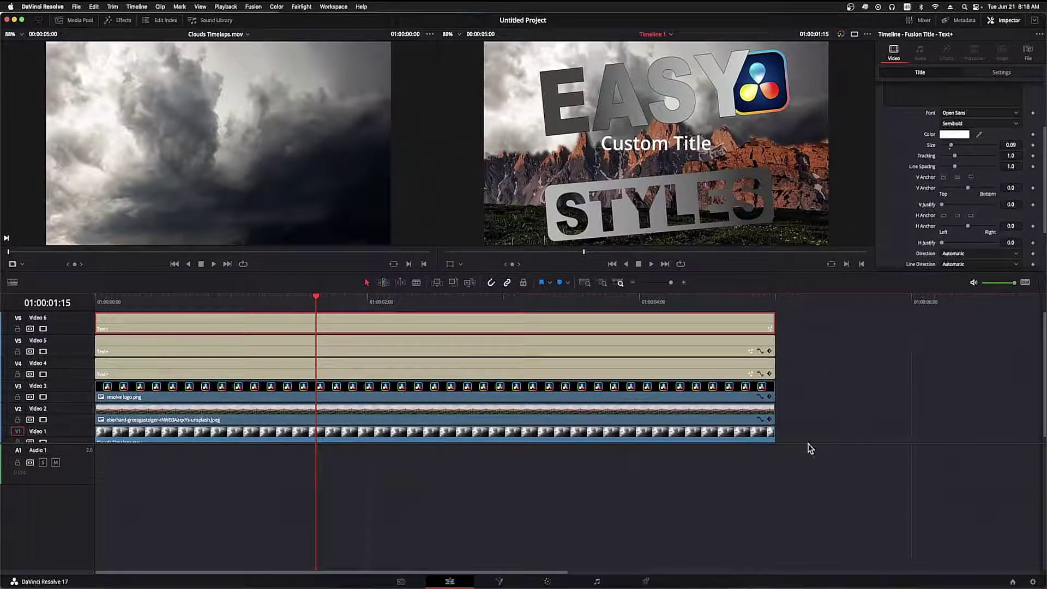
{"action": "left_click_drag", "start_coordinate": [809, 443], "coordinate": [807, 474]}
{"action": "left_click_drag", "start_coordinate": [810, 272], "coordinate": [812, 320]}
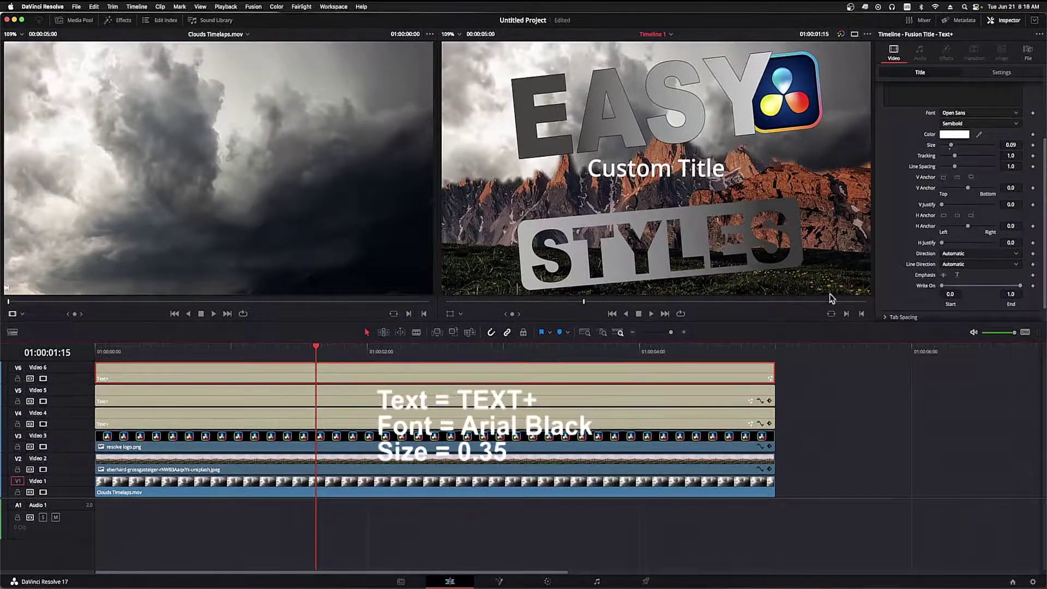
- Change the new title's text to TEXT+ in Arial Black at size 0.35
{"action": "scroll", "coordinate": [884, 164], "scroll_direction": "up", "scroll_amount": 5}
{"action": "triple_click", "coordinate": [882, 133]}
{"action": "type", "text": "TEXT"}
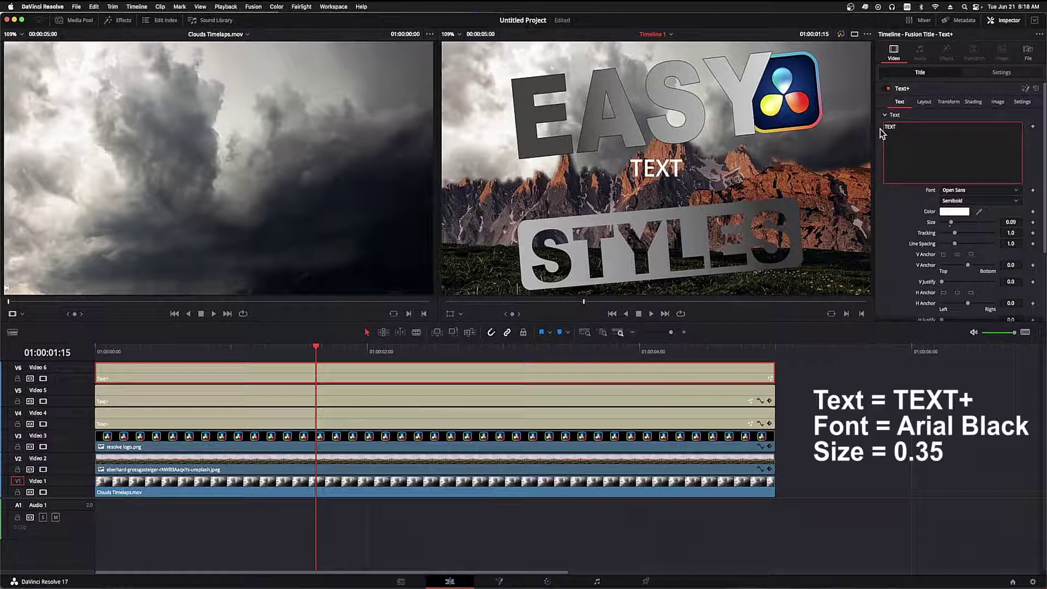
{"action": "type", "text": "+"}
{"action": "left_click", "coordinate": [979, 190]}
{"action": "left_click", "coordinate": [972, 247]}
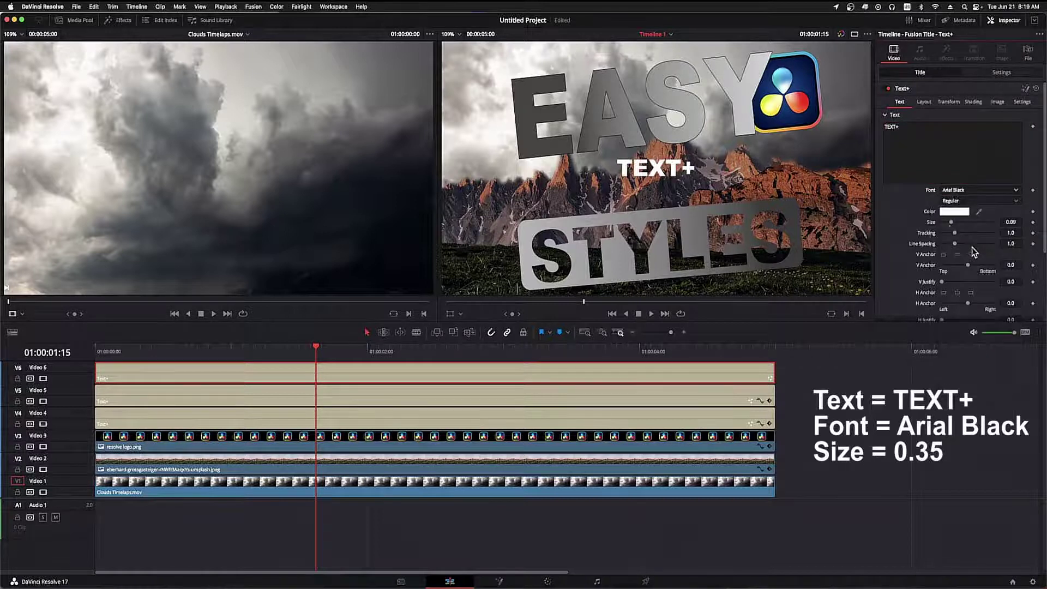
{"action": "left_click", "coordinate": [1011, 222]}
{"action": "type", "text": ".35"}
{"action": "key", "text": "Tab"}
- Scale the TEXT+ title to Zoom X 0.85 and Zoom Y 1.06 in its clip transform settings
{"action": "left_click", "coordinate": [1013, 74]}
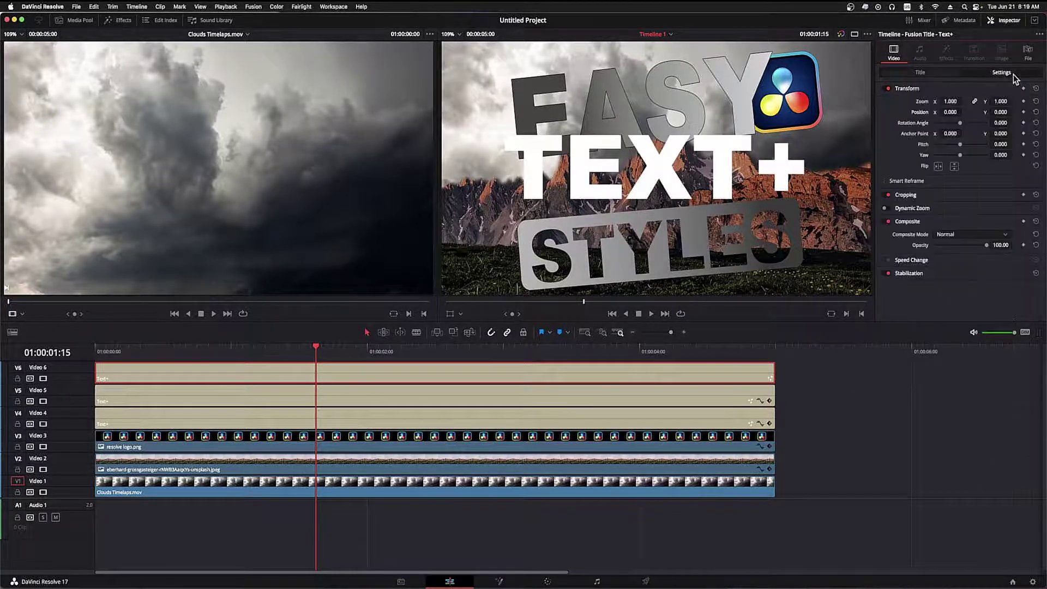
{"action": "left_click", "coordinate": [951, 101]}
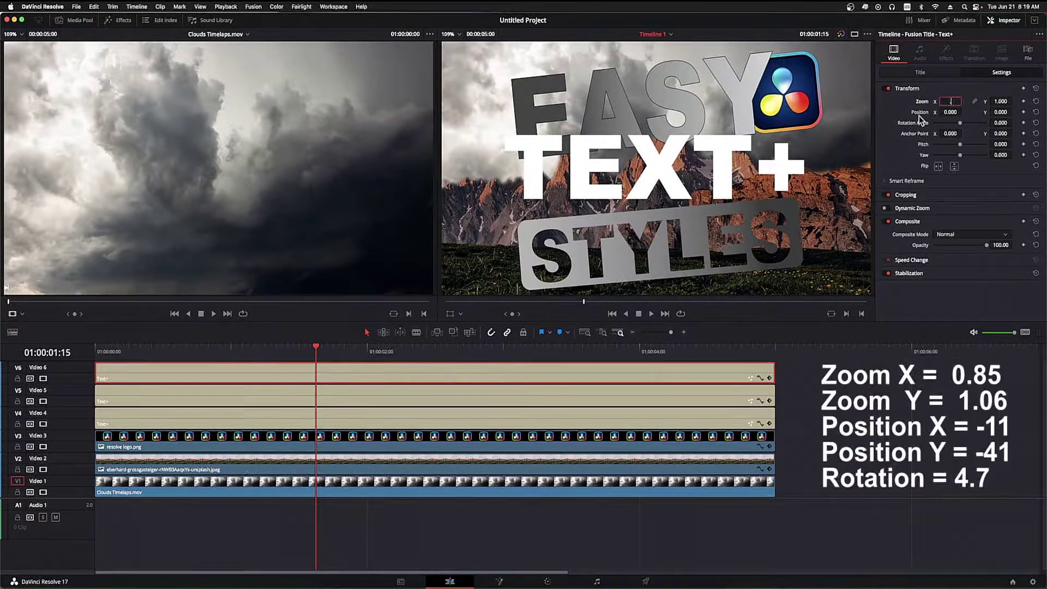
{"action": "type", "text": "0.85"}
{"action": "key", "text": "Tab"}
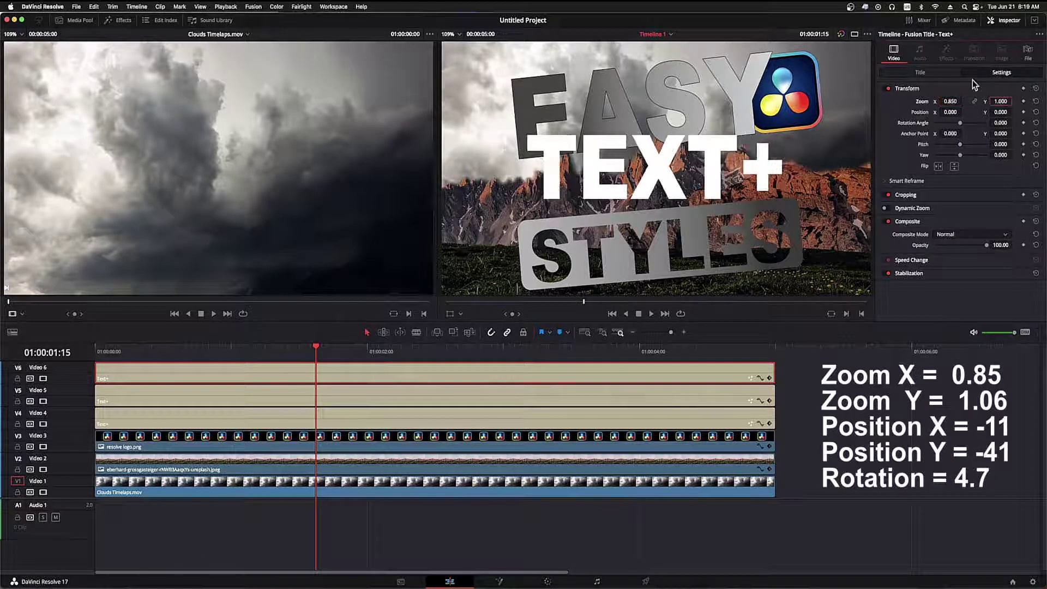
{"action": "type", "text": "1.06"}
{"action": "key", "text": "Return"}
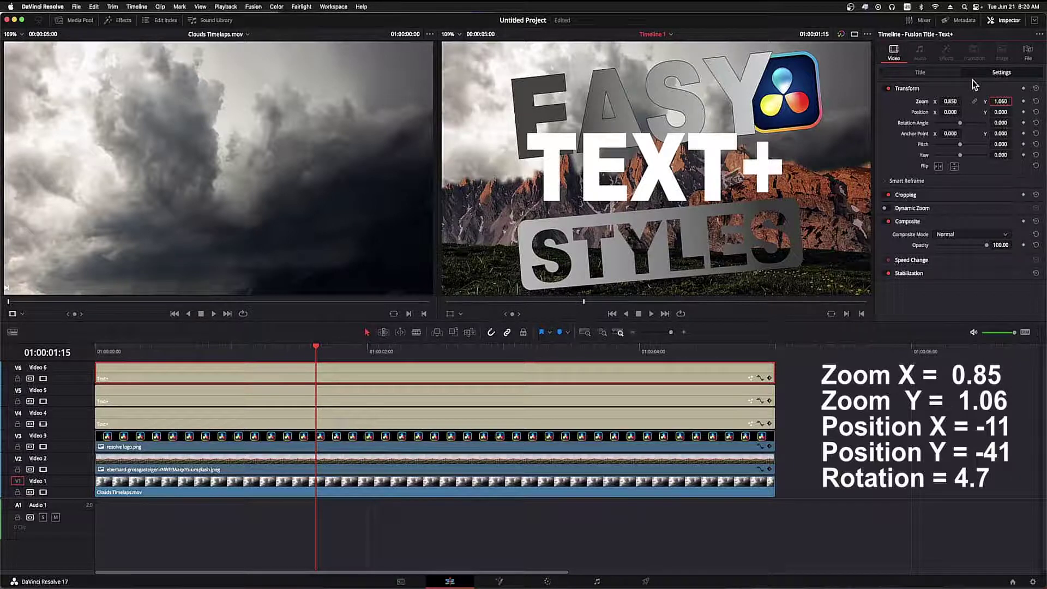
- Set the TEXT+ title's clip position to X -11 and Y -41, and its rotation angle to 4.7
{"action": "key", "text": "Tab"}
{"action": "type", "text": "-11"}
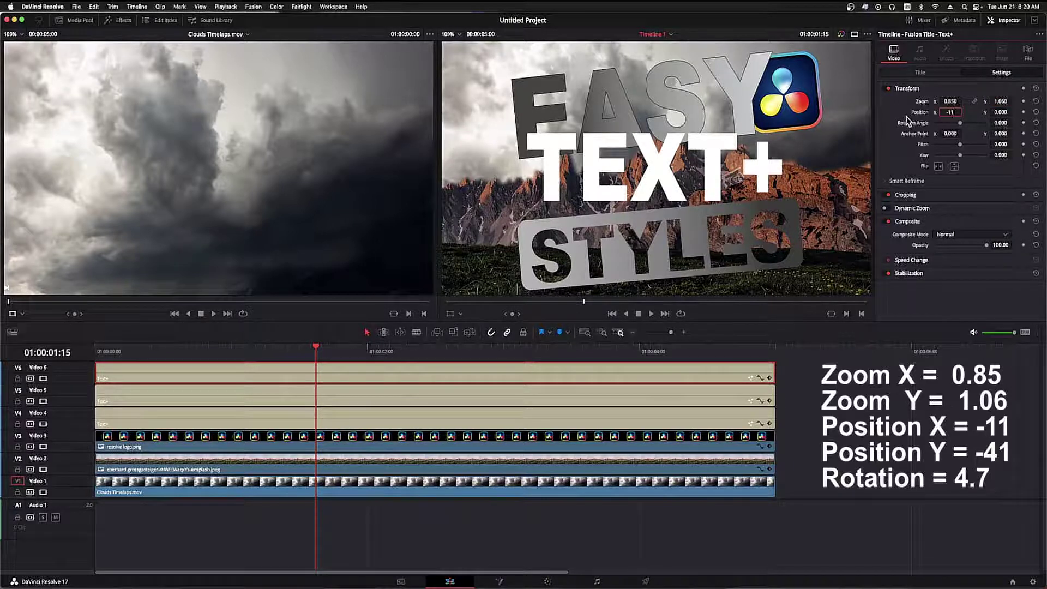
{"action": "key", "text": "Tab"}
{"action": "type", "text": "-"}
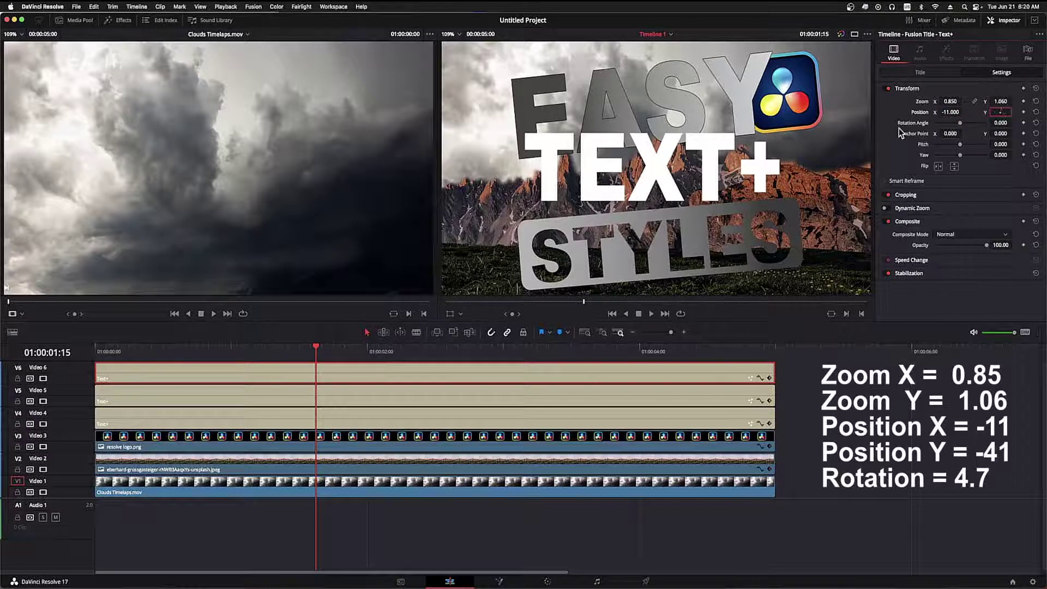
{"action": "type", "text": "41"}
{"action": "key", "text": "Return"}
{"action": "key", "text": "Tab"}
{"action": "type", "text": "4.7"}
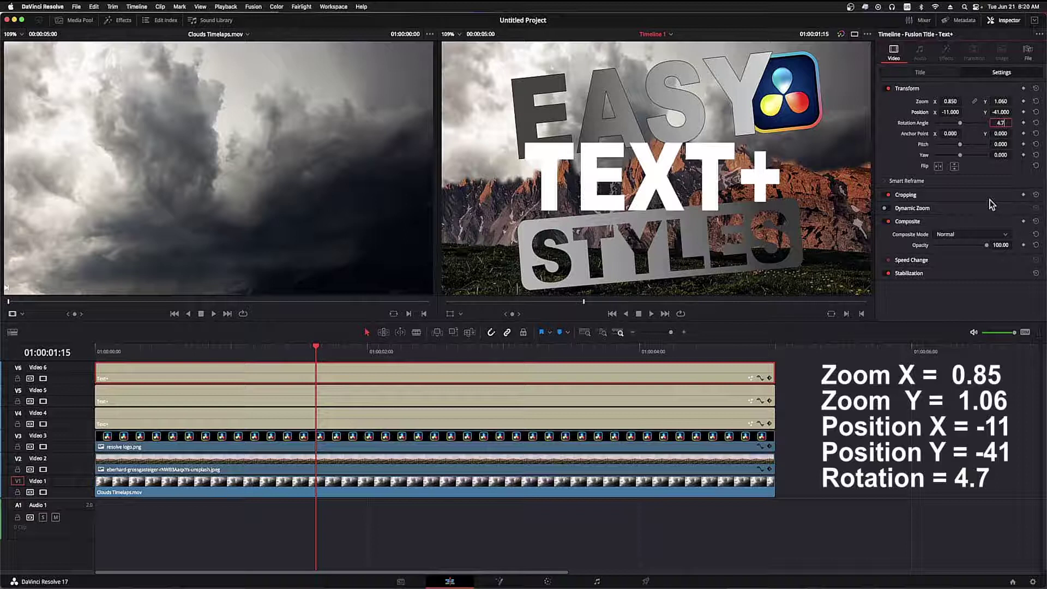
{"action": "key", "text": "Return"}
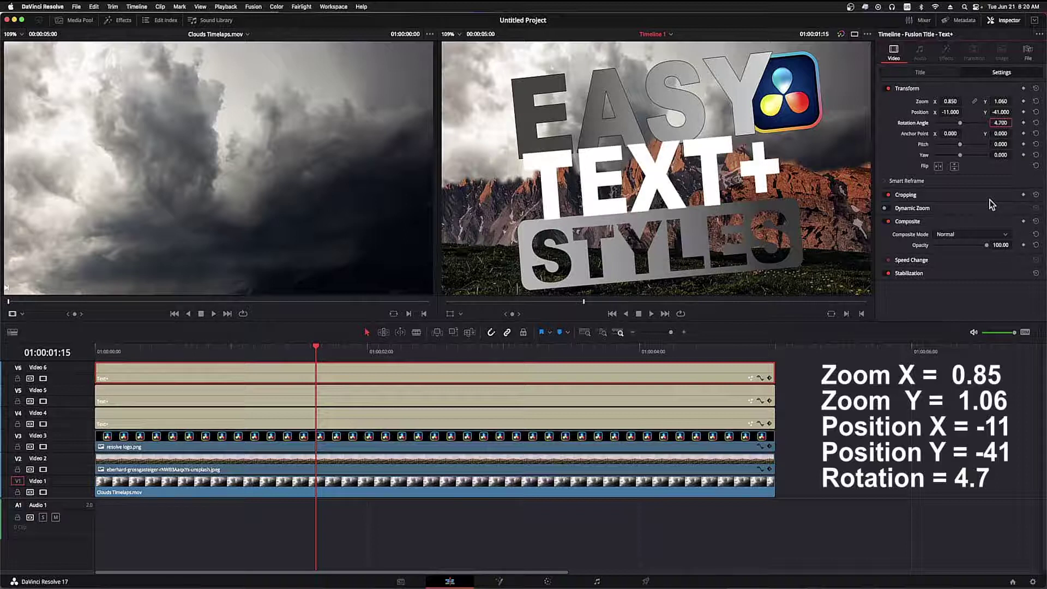
- Change the TEXT+ title's first shading element from a solid fill to the Gradient type
{"action": "left_click", "coordinate": [933, 73]}
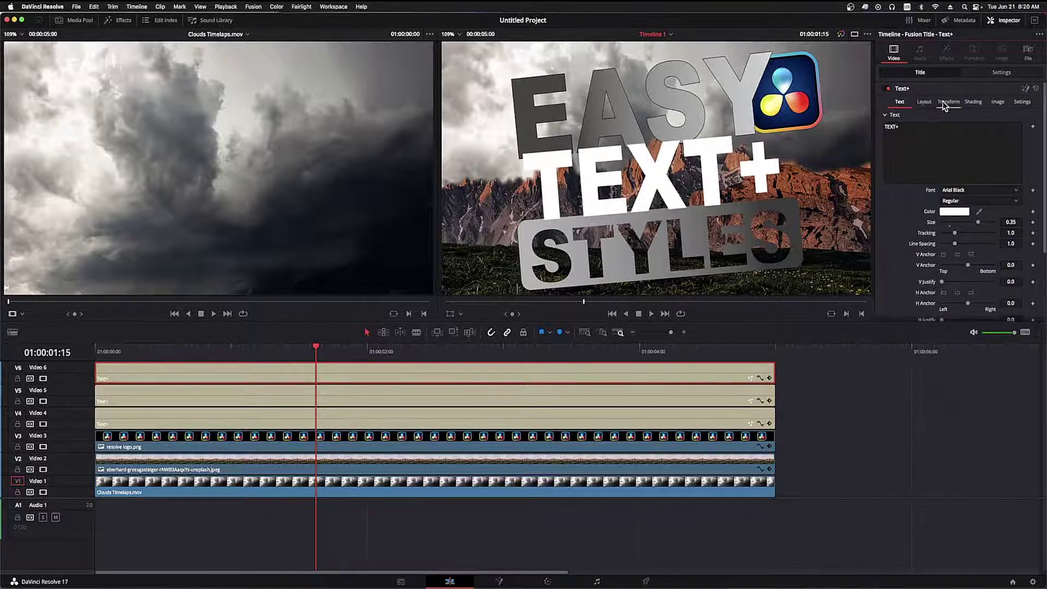
{"action": "left_click", "coordinate": [972, 102]}
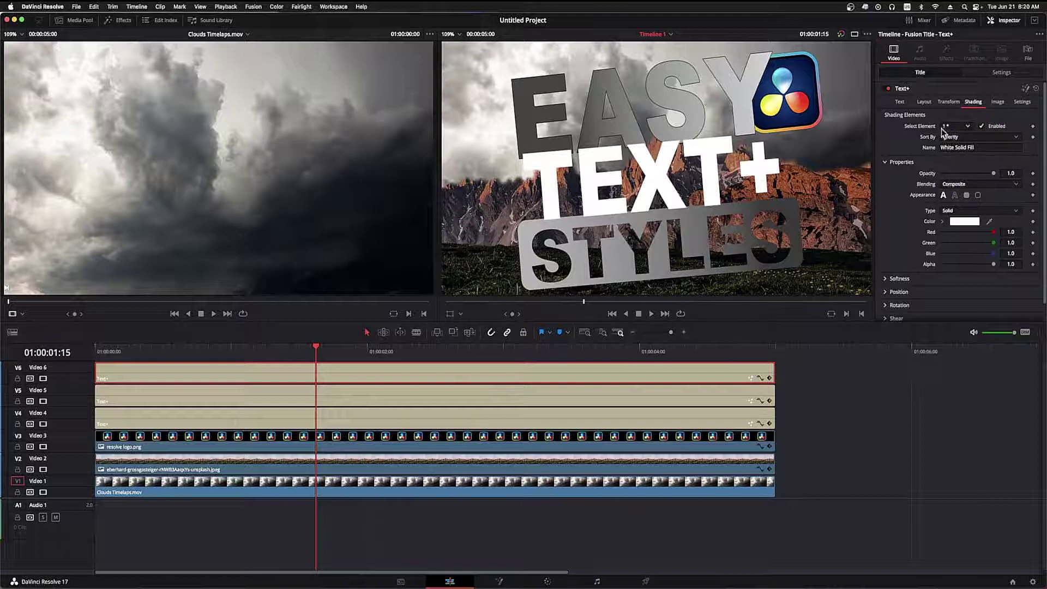
{"action": "left_click", "coordinate": [960, 211]}
{"action": "left_click", "coordinate": [960, 242]}
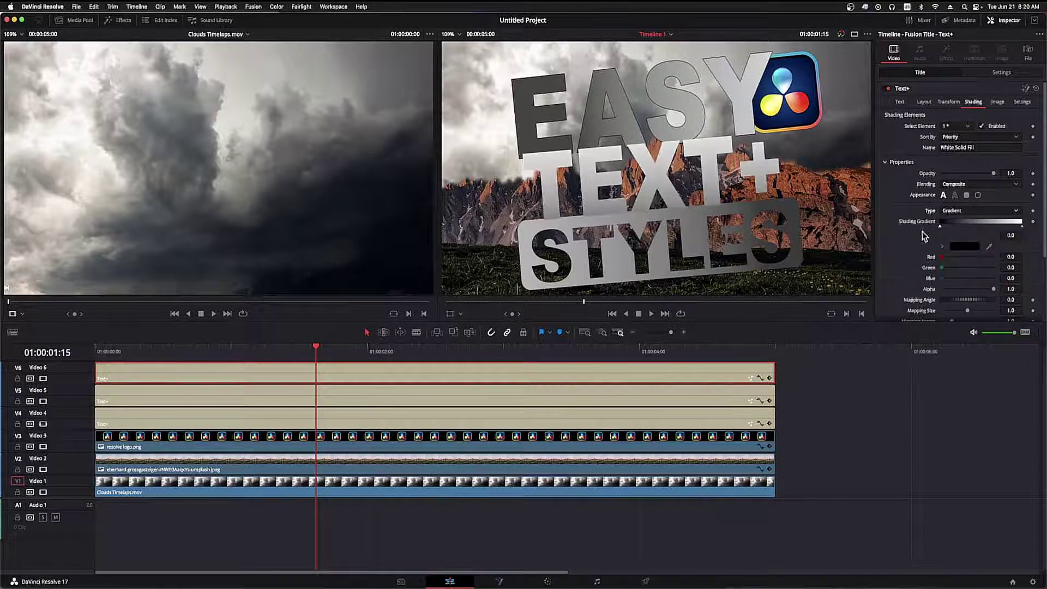
{"action": "scroll", "coordinate": [908, 219], "scroll_direction": "down", "scroll_amount": 3}
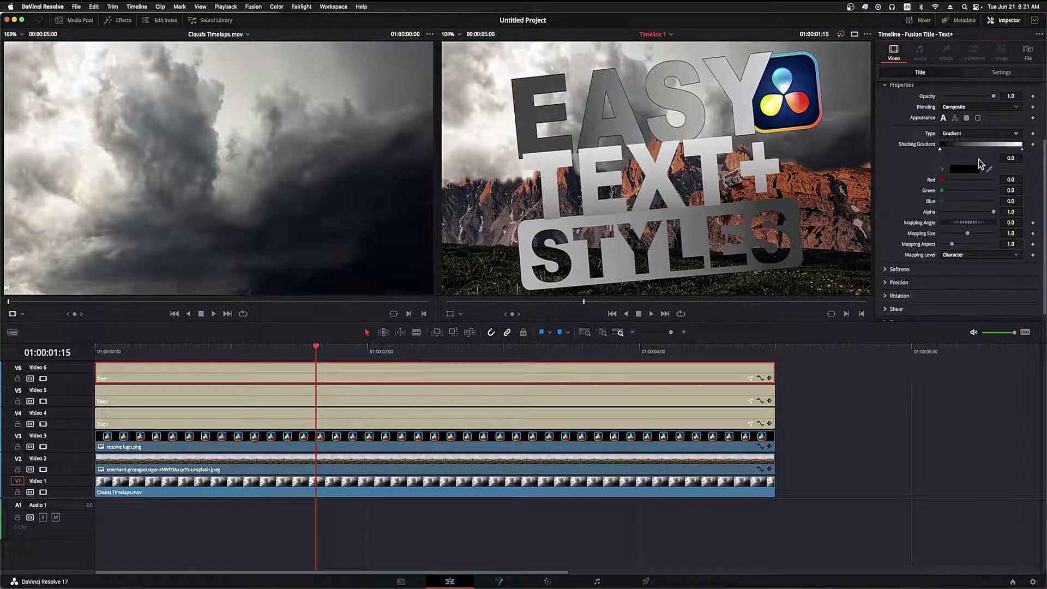
- Set the gradient's leftmost stop to position 0.35 and give it the hex color 776656
{"action": "left_click", "coordinate": [1011, 158]}
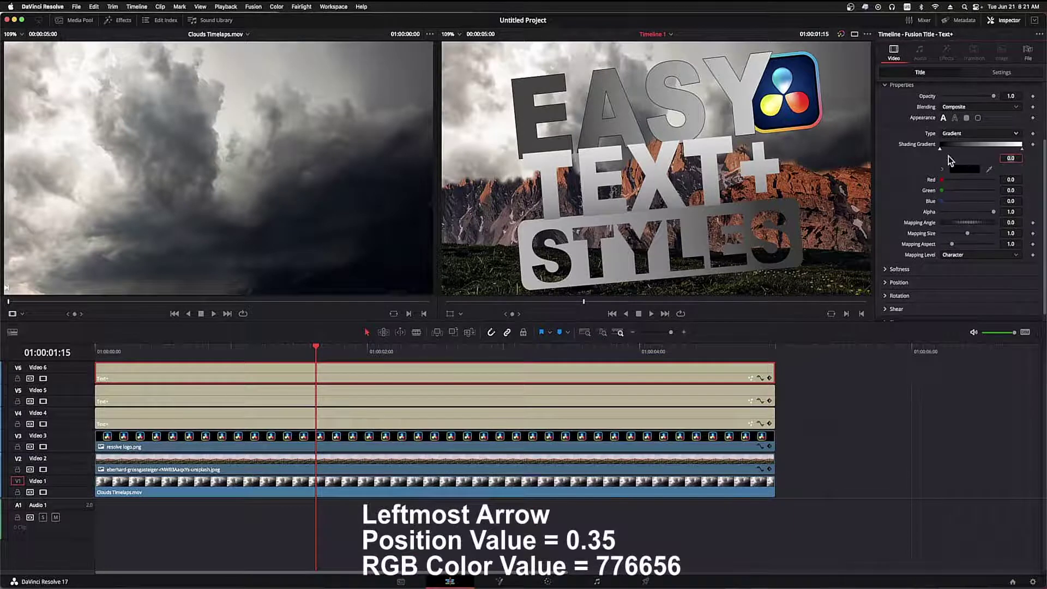
{"action": "type", "text": ".35"}
{"action": "key", "text": "Tab"}
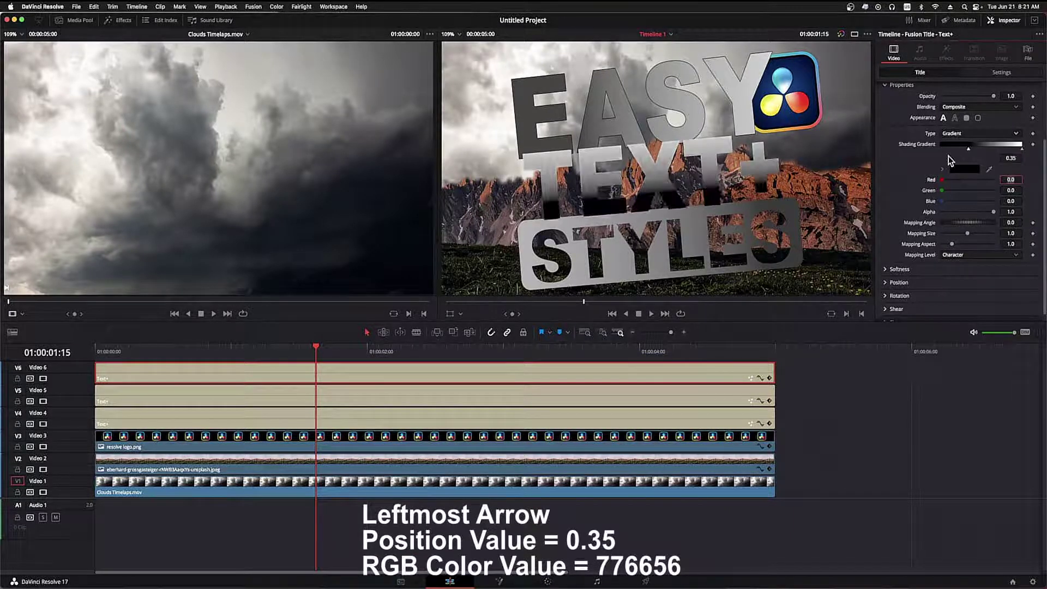
{"action": "left_click", "coordinate": [964, 169]}
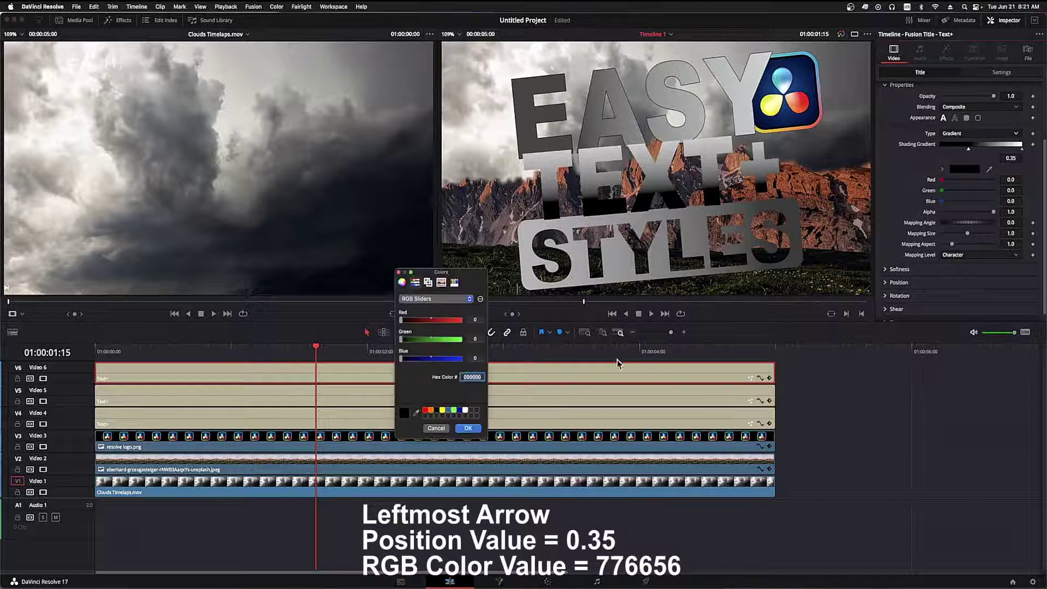
{"action": "type", "text": "776656"}
{"action": "key", "text": "Return"}
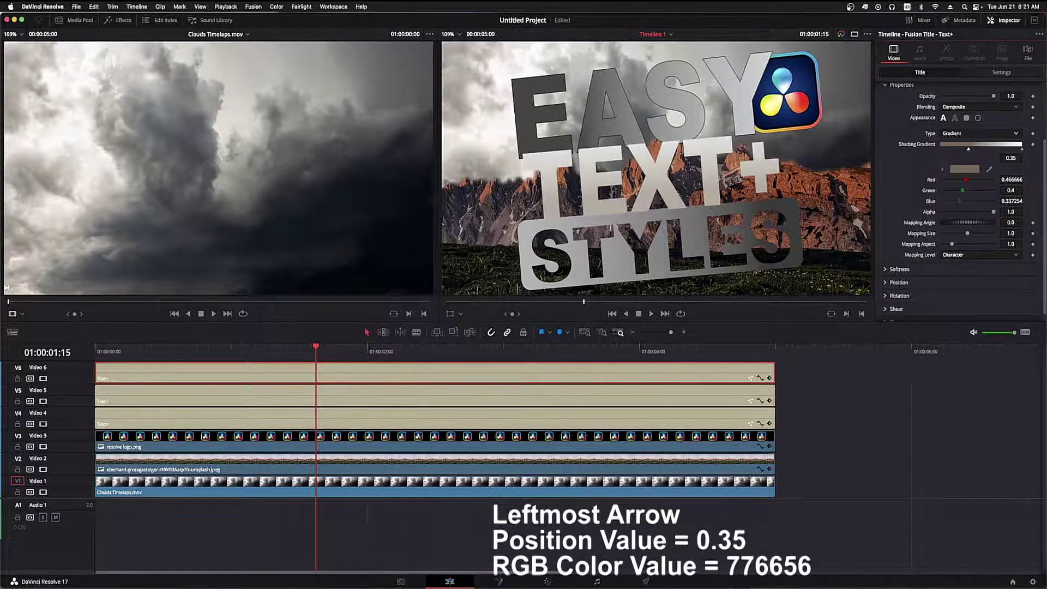
- Move the gradient's rightmost stop to position 0.935 with the hex color FFFFFF
{"action": "left_click", "coordinate": [1023, 150]}
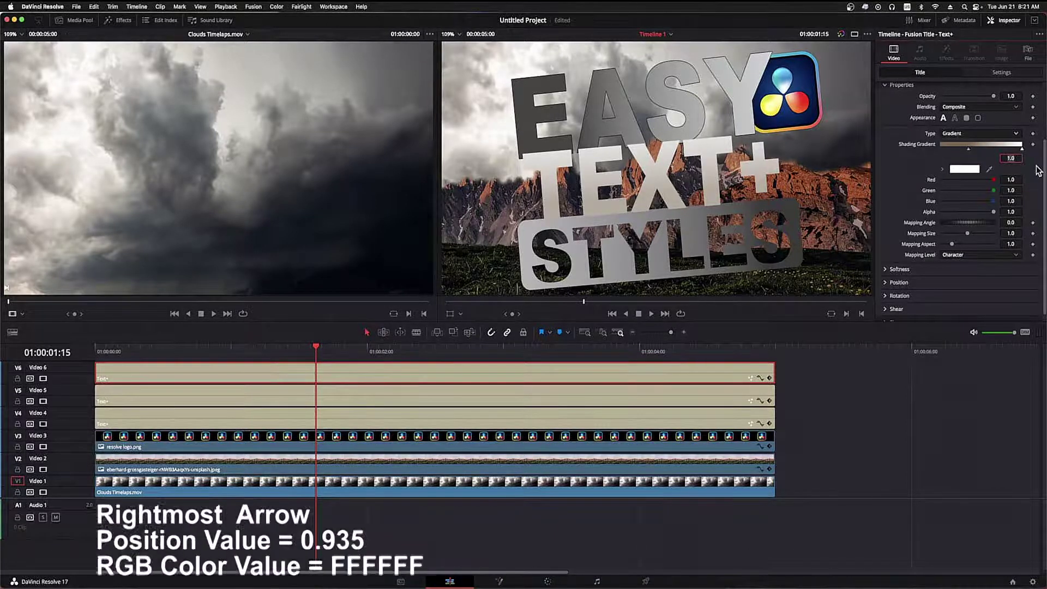
{"action": "type", "text": "0.93"}
{"action": "type", "text": "5"}
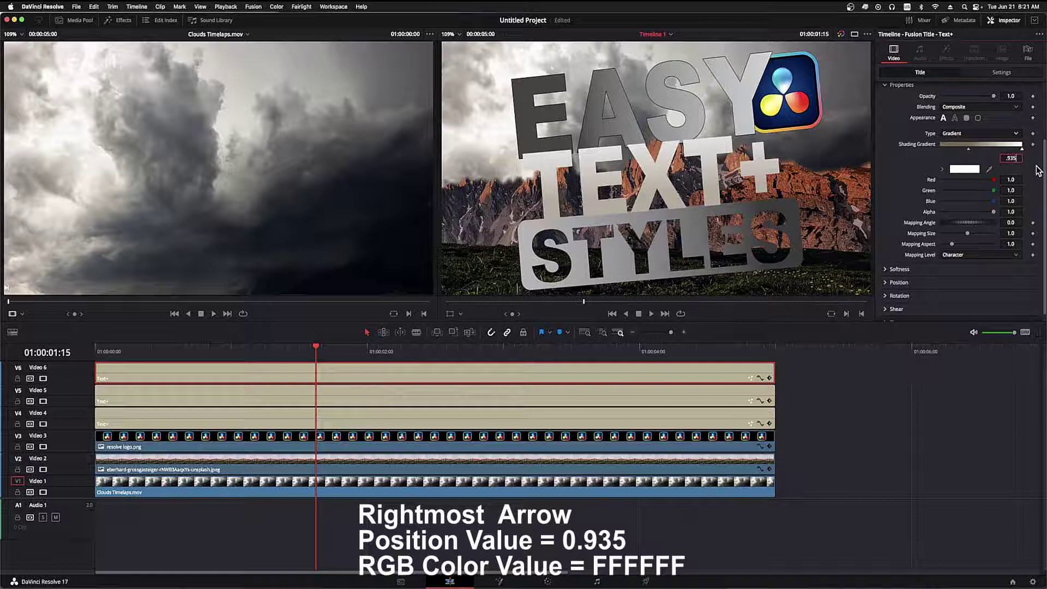
{"action": "key", "text": "Tab"}
{"action": "left_click", "coordinate": [969, 170]}
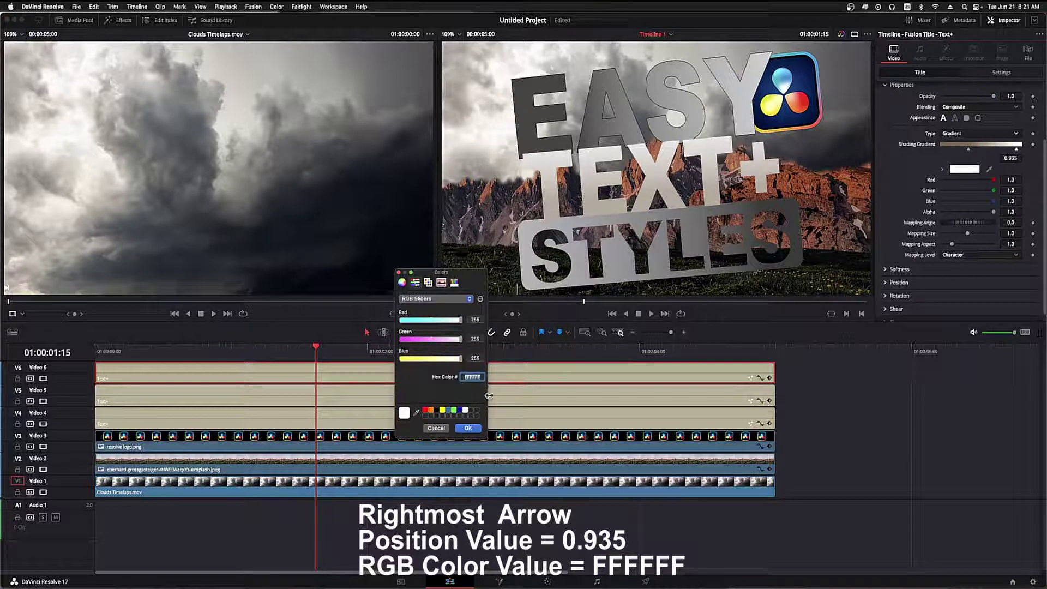
{"action": "left_click", "coordinate": [475, 430]}
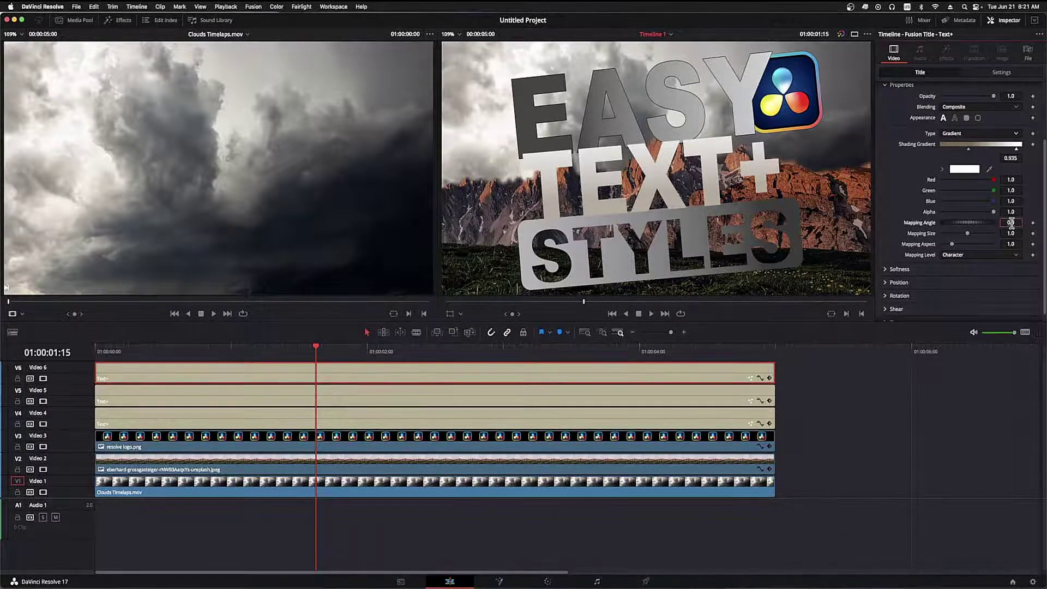
- Set the TEXT+ gradient's Mapping Angle to 90 and its Mapping Level to Line
{"action": "type", "text": "90"}
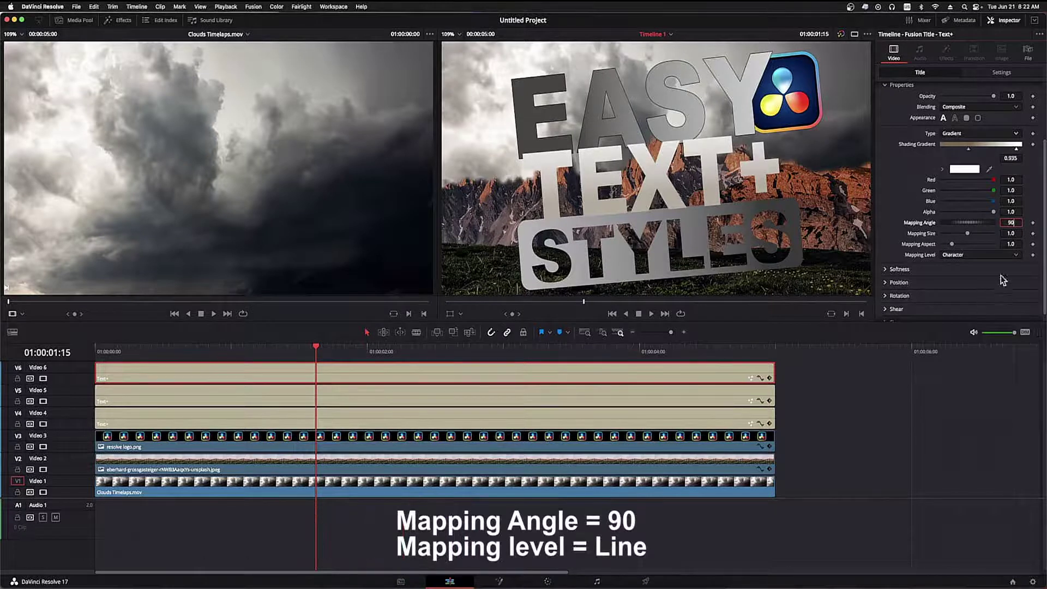
{"action": "key", "text": "Return"}
{"action": "left_click", "coordinate": [997, 256]}
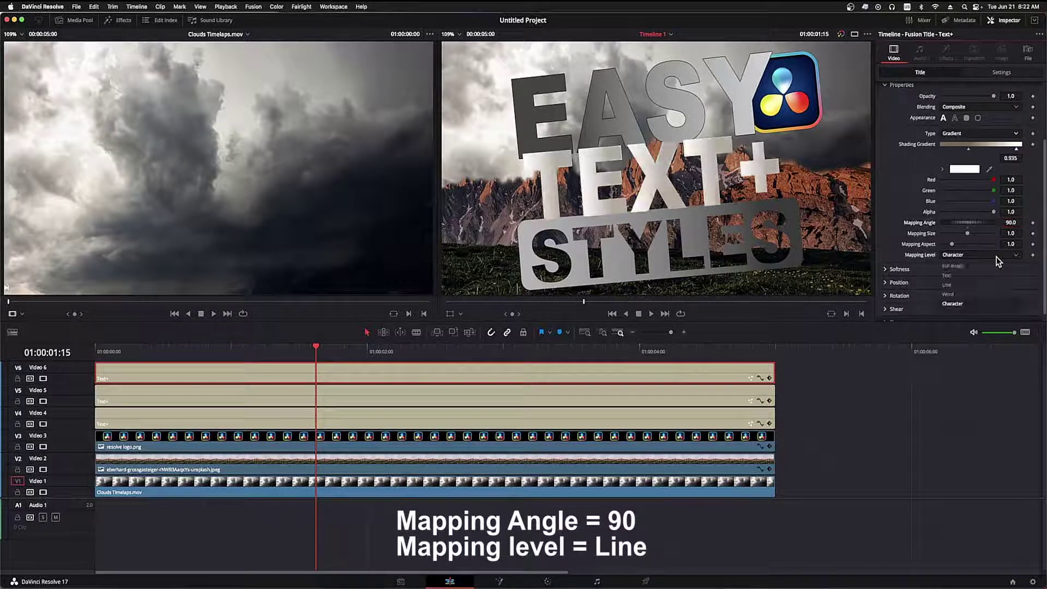
{"action": "left_click", "coordinate": [957, 285]}
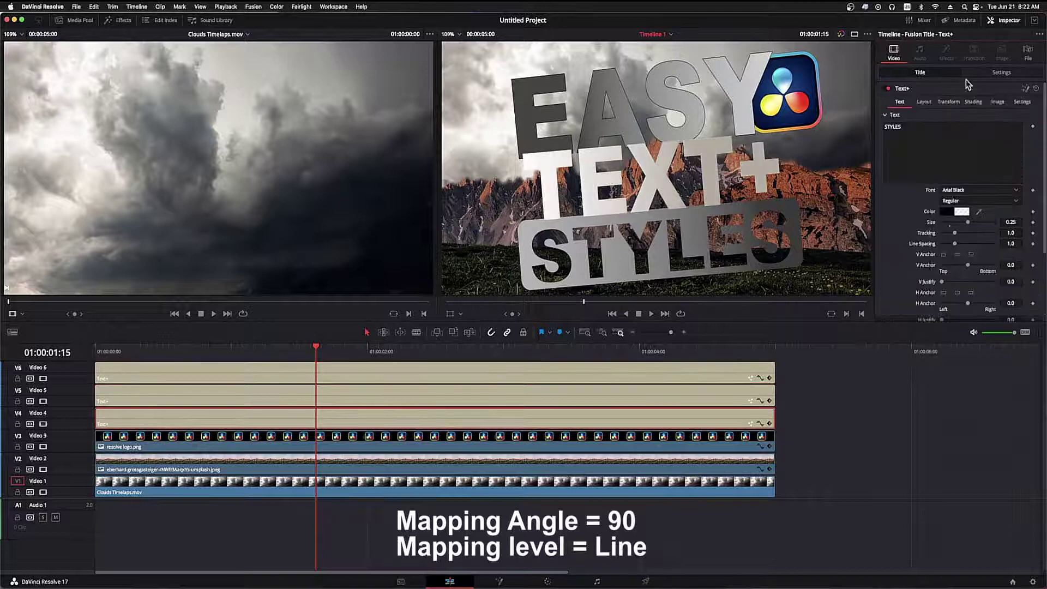
- Examine the available shading elements of the STYLES title and close its properties
{"action": "left_click", "coordinate": [974, 105]}
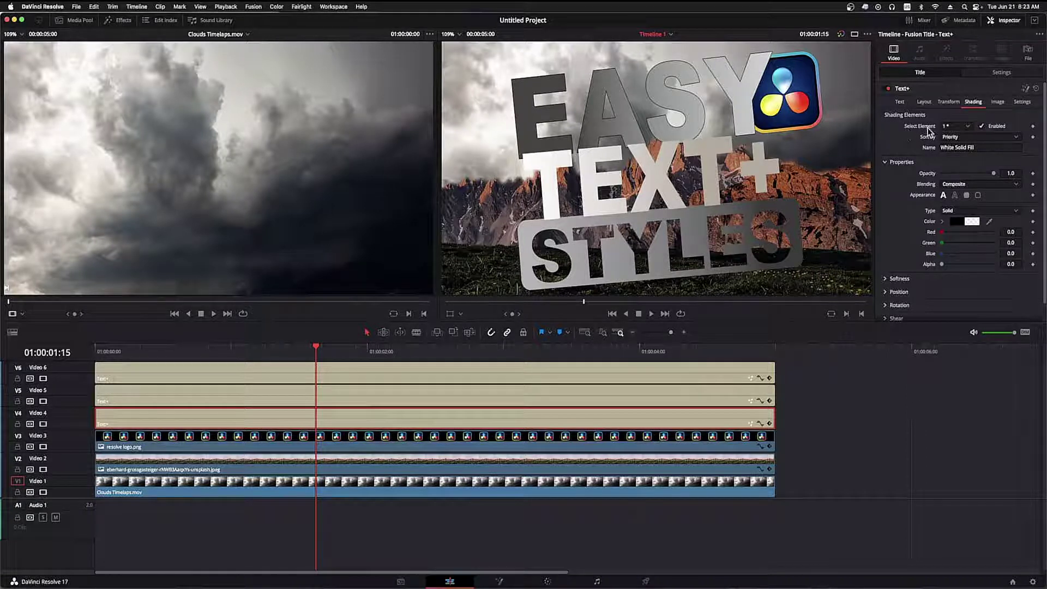
{"action": "left_click", "coordinate": [968, 127]}
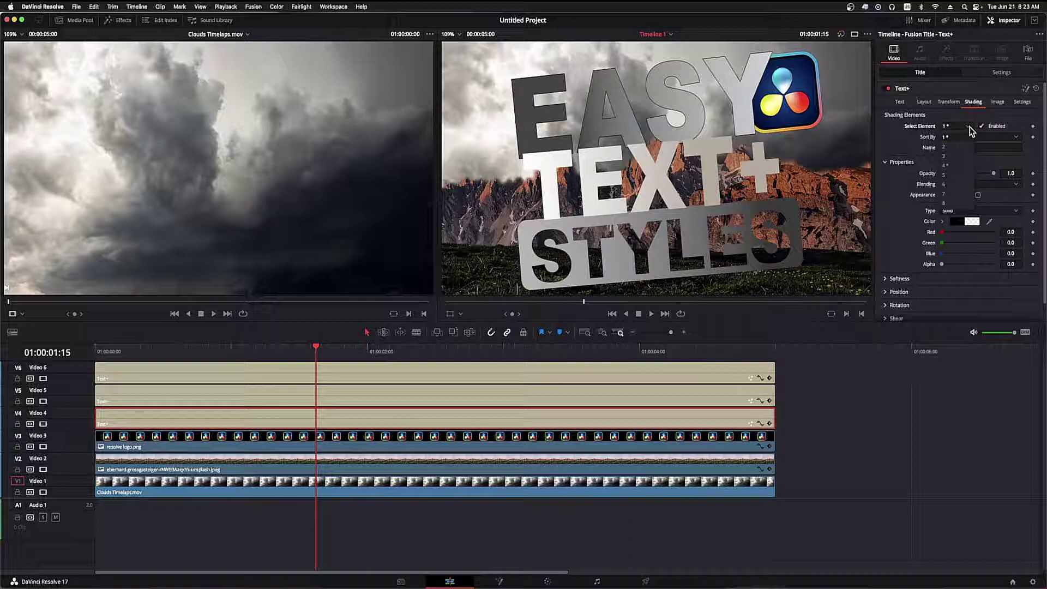
{"action": "left_click", "coordinate": [1009, 20]}
- Apply the Resolve FX Stylize Drop Shadow effect to the STYLES title on Video 4 and the TEXT+ title on Video 6
{"action": "left_click", "coordinate": [122, 20]}
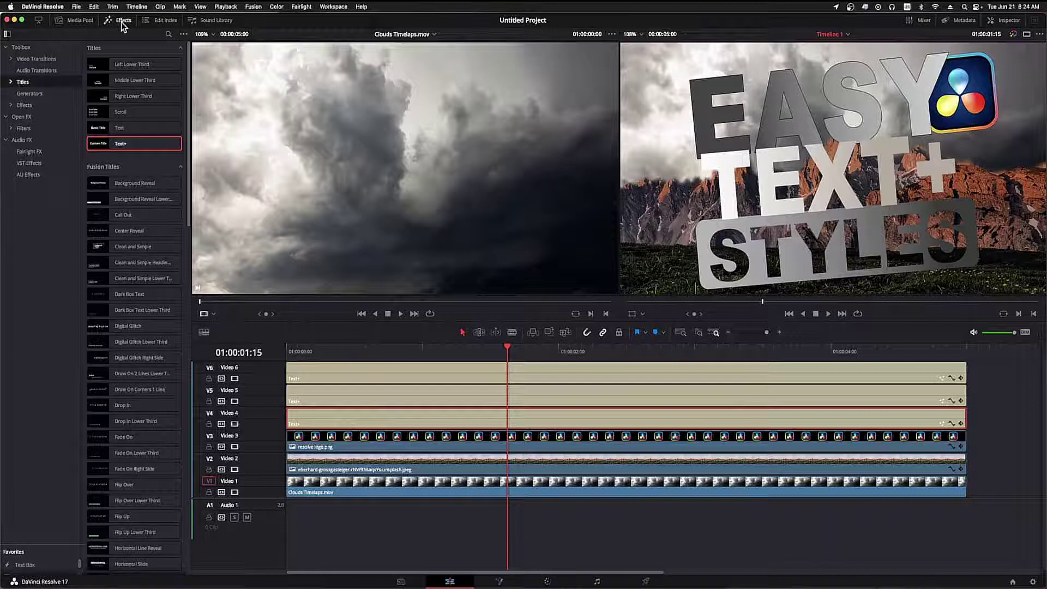
{"action": "left_click", "coordinate": [21, 117]}
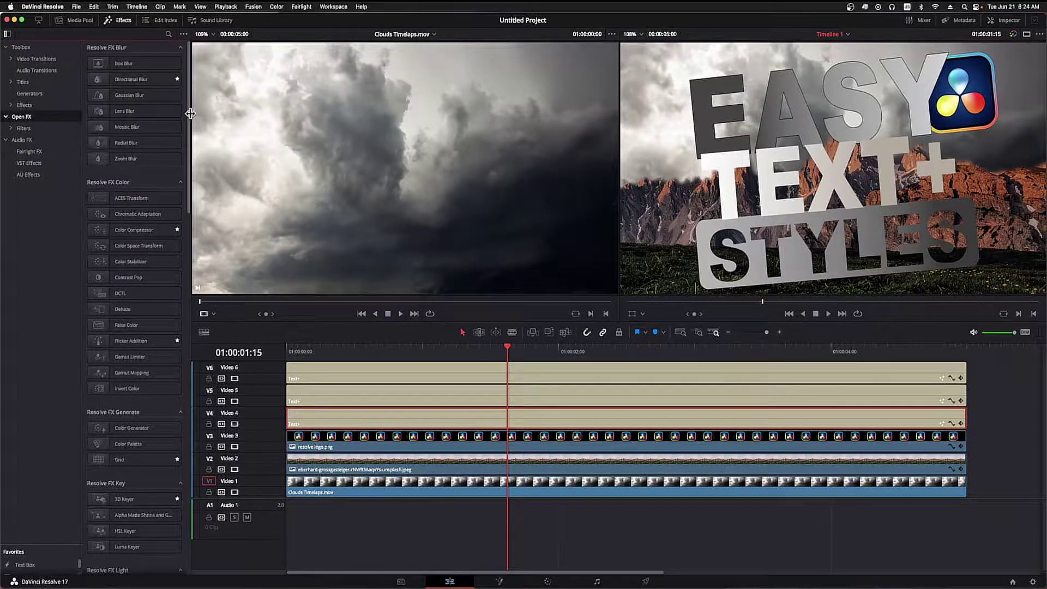
{"action": "left_click_drag", "start_coordinate": [189, 114], "coordinate": [188, 226]}
{"action": "scroll", "coordinate": [185, 245], "scroll_direction": "down", "scroll_amount": 10}
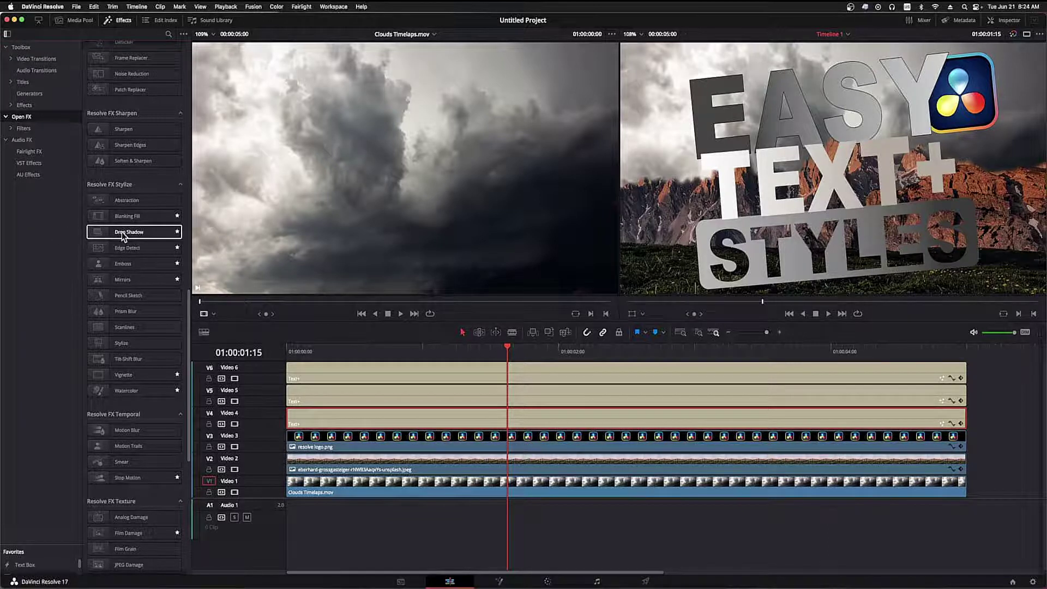
{"action": "left_click_drag", "start_coordinate": [96, 233], "coordinate": [376, 421]}
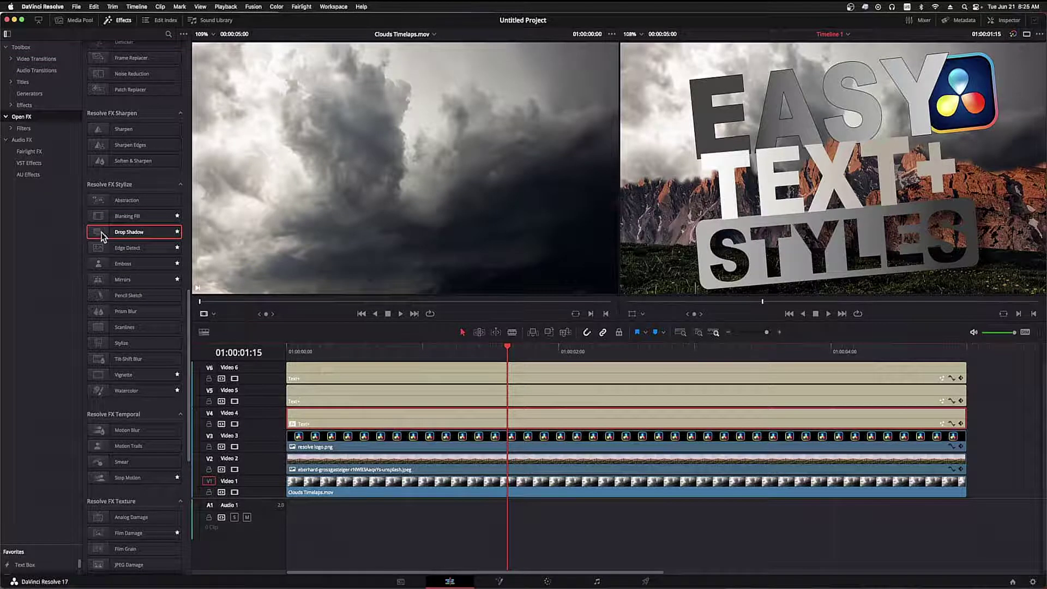
{"action": "left_click_drag", "start_coordinate": [101, 235], "coordinate": [362, 375]}
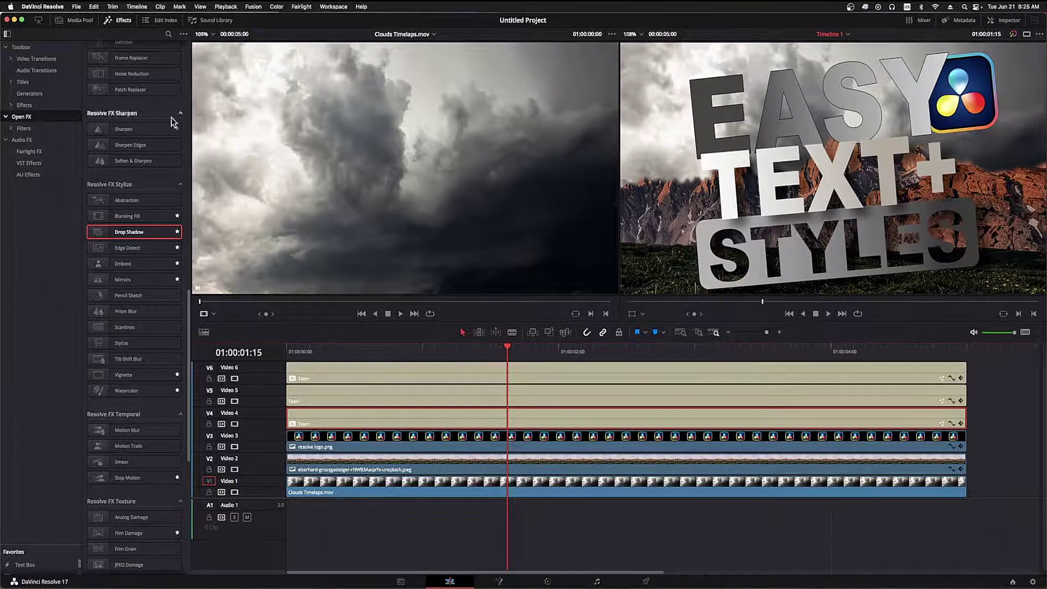
{"action": "left_click", "coordinate": [122, 21]}
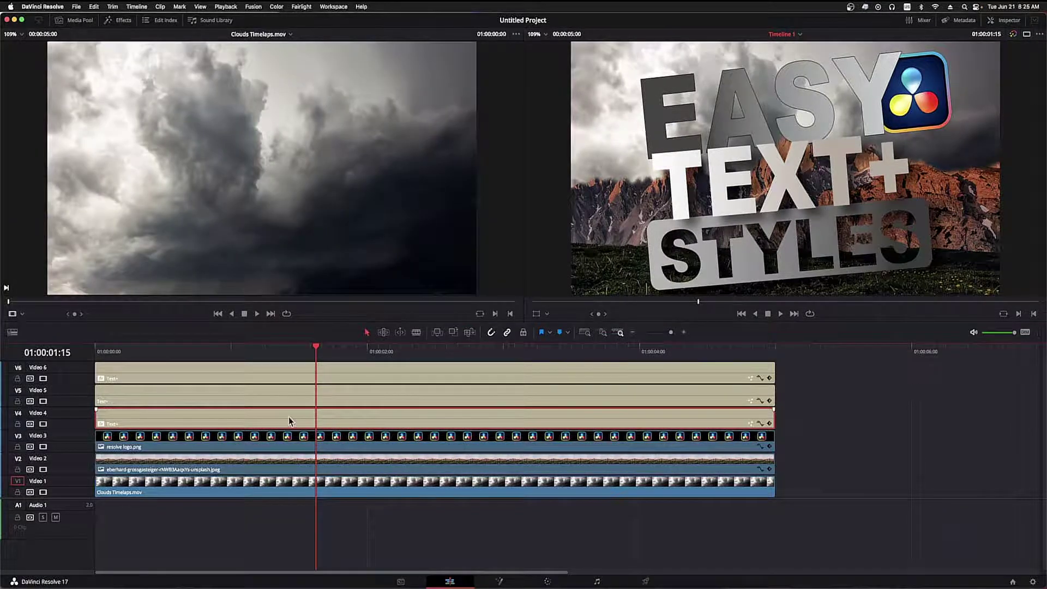
- Set the STYLES title's Drop Shadow to drop angle 38, drop distance 0.02 and blur 0.3
{"action": "left_click", "coordinate": [1015, 22]}
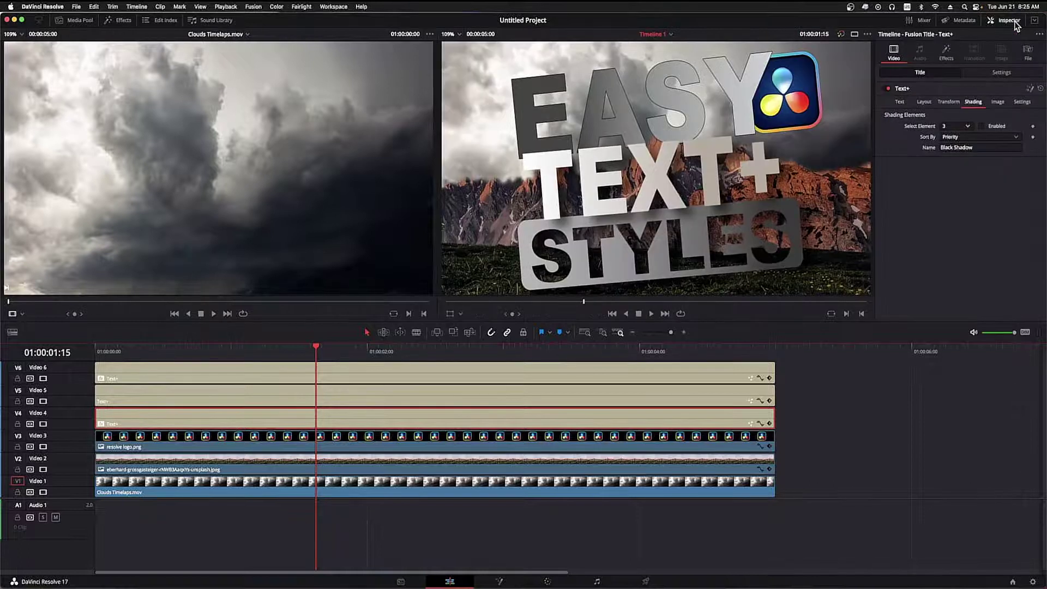
{"action": "left_click", "coordinate": [950, 53]}
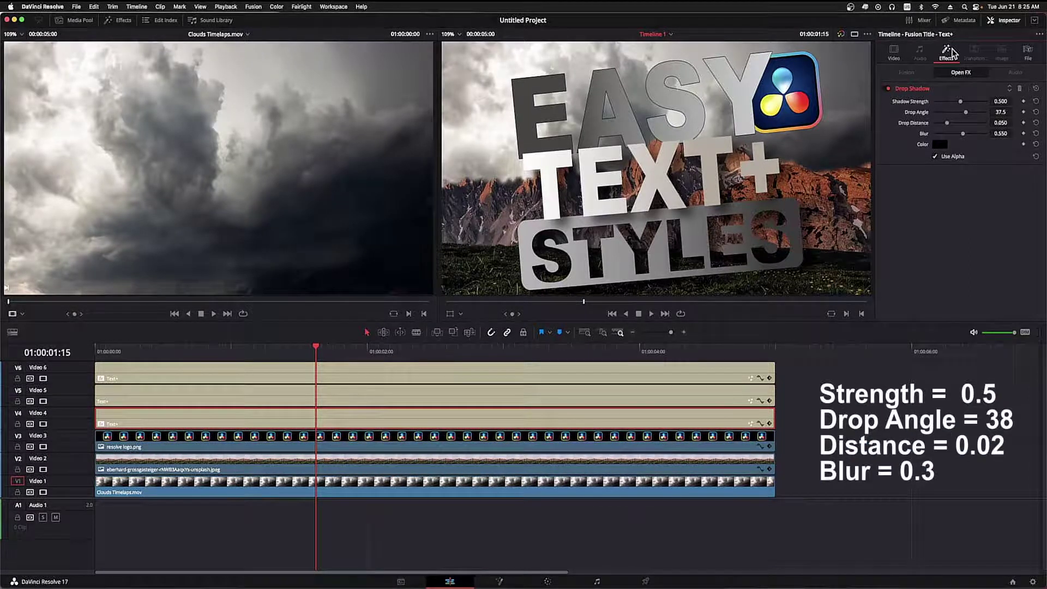
{"action": "left_click", "coordinate": [1001, 115]}
{"action": "type", "text": "38"}
{"action": "key", "text": "Return"}
{"action": "left_click", "coordinate": [1001, 123]}
{"action": "type", "text": ".02"}
{"action": "left_click", "coordinate": [1001, 133]}
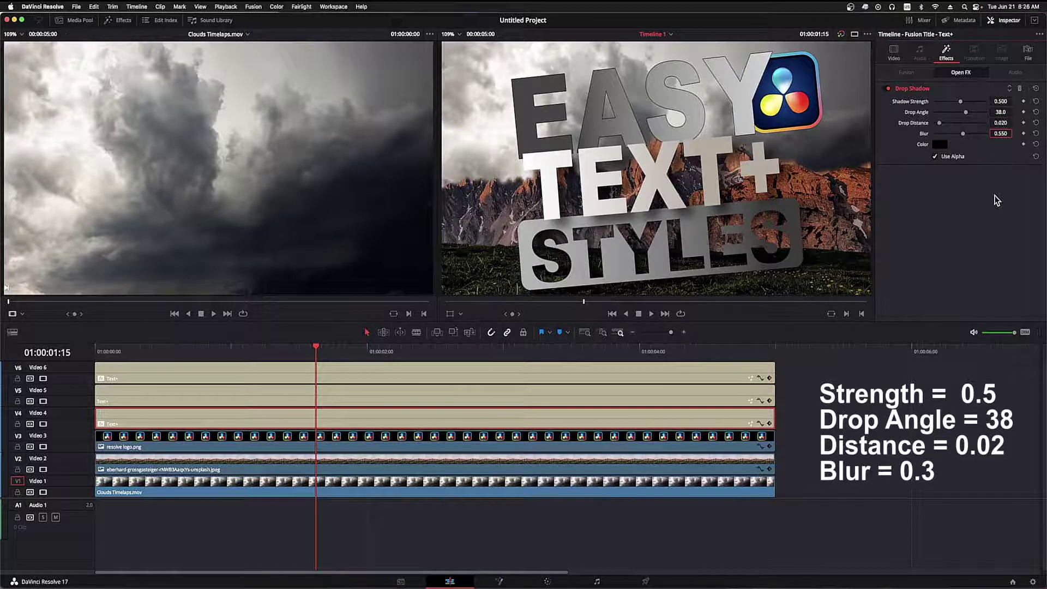
{"action": "type", "text": ".3"}
{"action": "key", "text": "Return"}
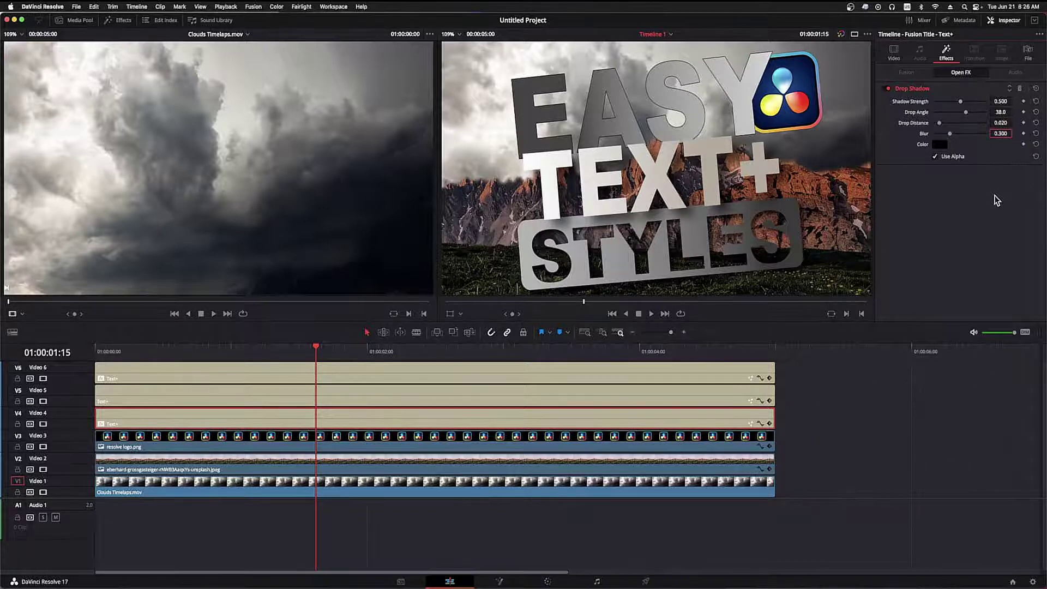
- Set the Drop Shadow of the TEXT+ title on Video 6 to strength 0.4, drop angle 38, drop distance 0.01 and blur 0
{"action": "left_click", "coordinate": [609, 375]}
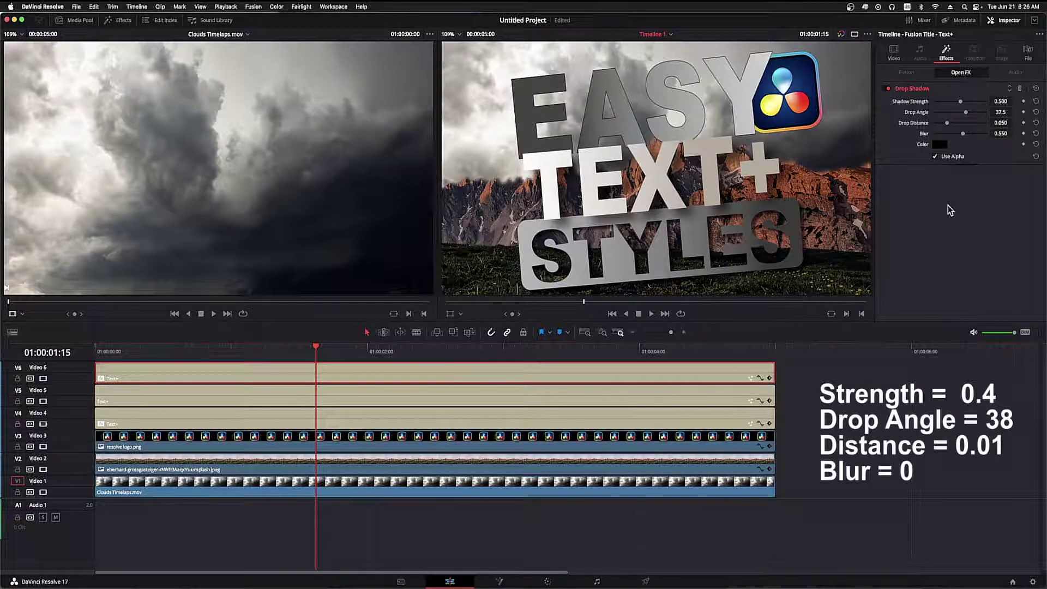
{"action": "left_click", "coordinate": [1001, 101]}
{"action": "type", "text": "0.4"}
{"action": "key", "text": "Return"}
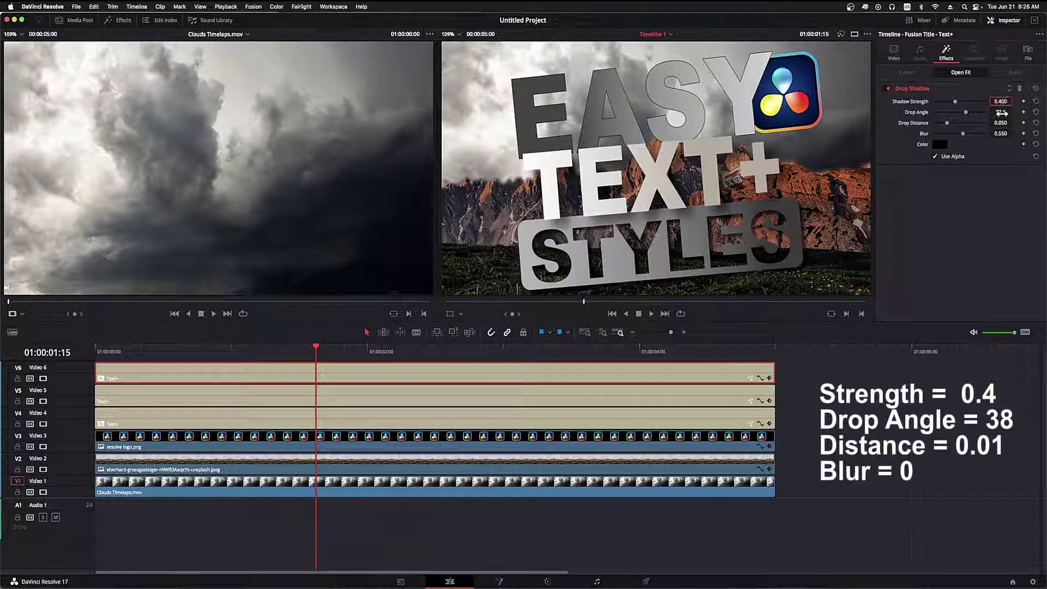
{"action": "left_click", "coordinate": [1001, 112]}
{"action": "type", "text": "38"}
{"action": "key", "text": "Tab"}
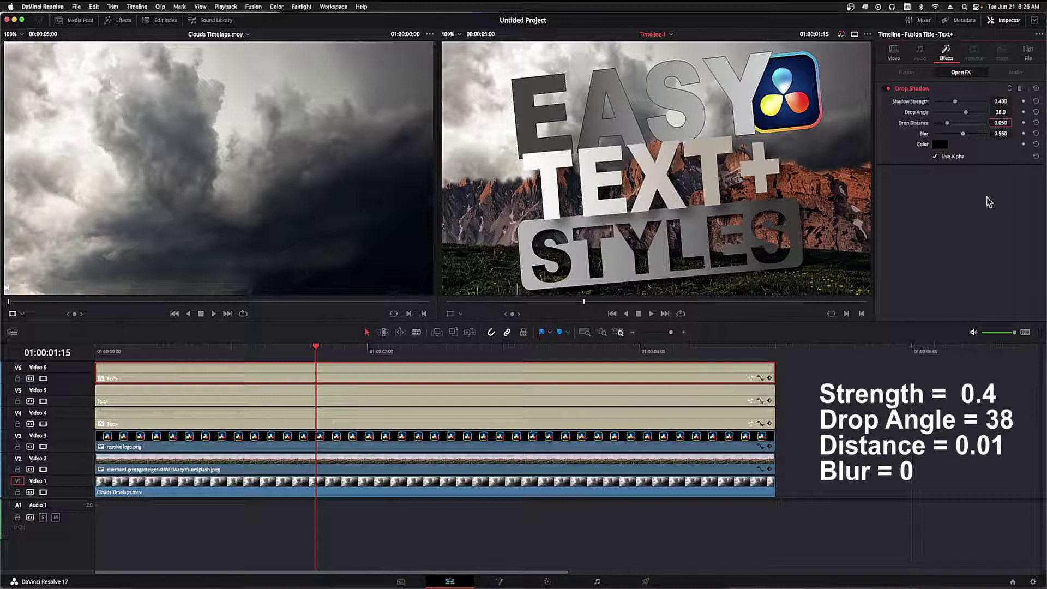
{"action": "type", "text": ".02"}
{"action": "key", "text": "Tab"}
{"action": "type", "text": "0"}
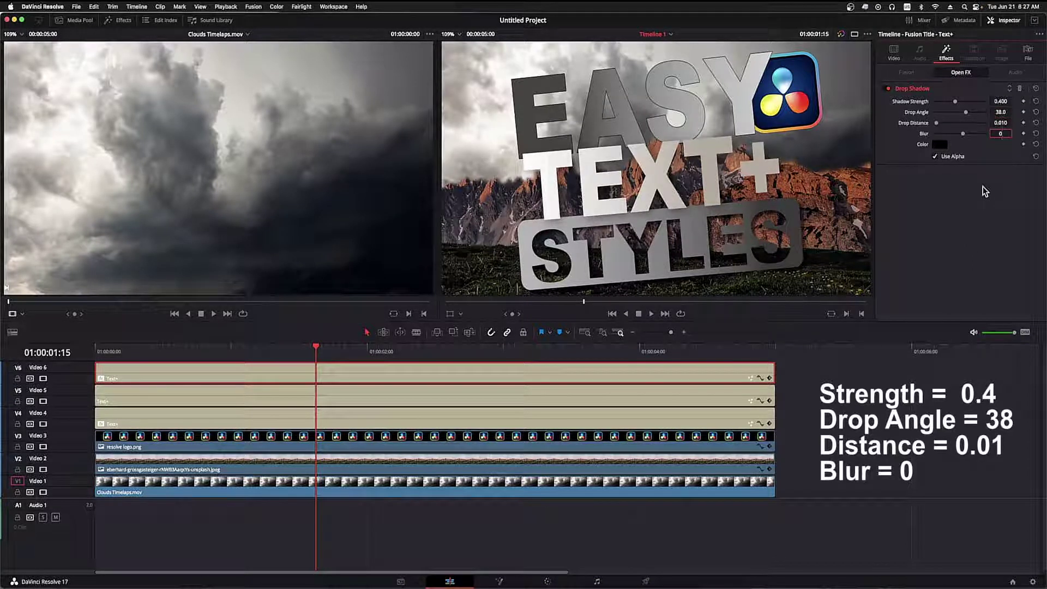
{"action": "key", "text": "Return"}
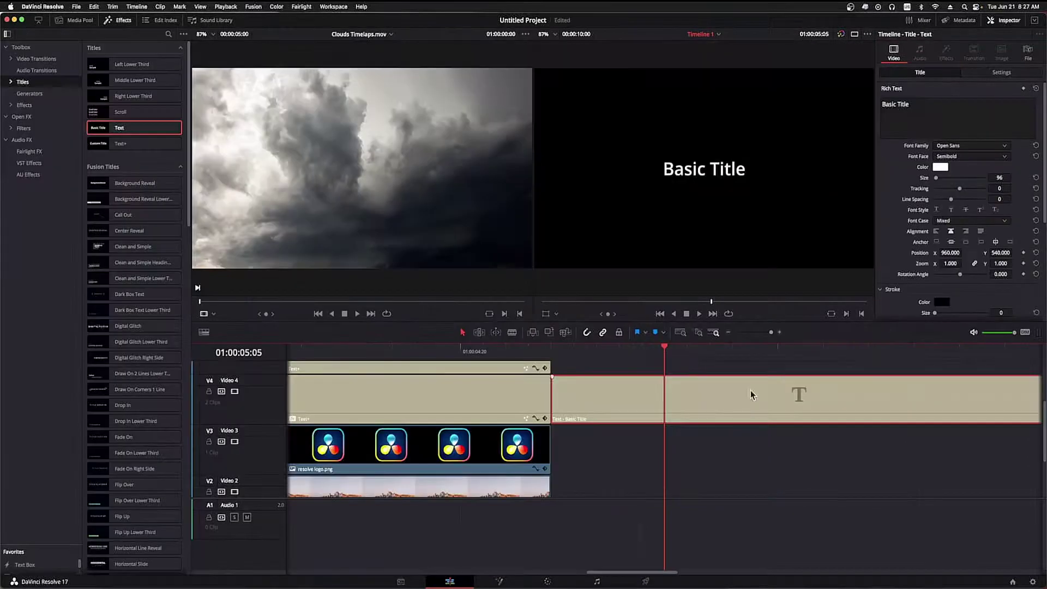
- Replace the basic title's text with "THIS IS A REGULAR TITLE ELEMENT"
{"action": "triple_click", "coordinate": [877, 105]}
{"action": "type", "text": "THI"}
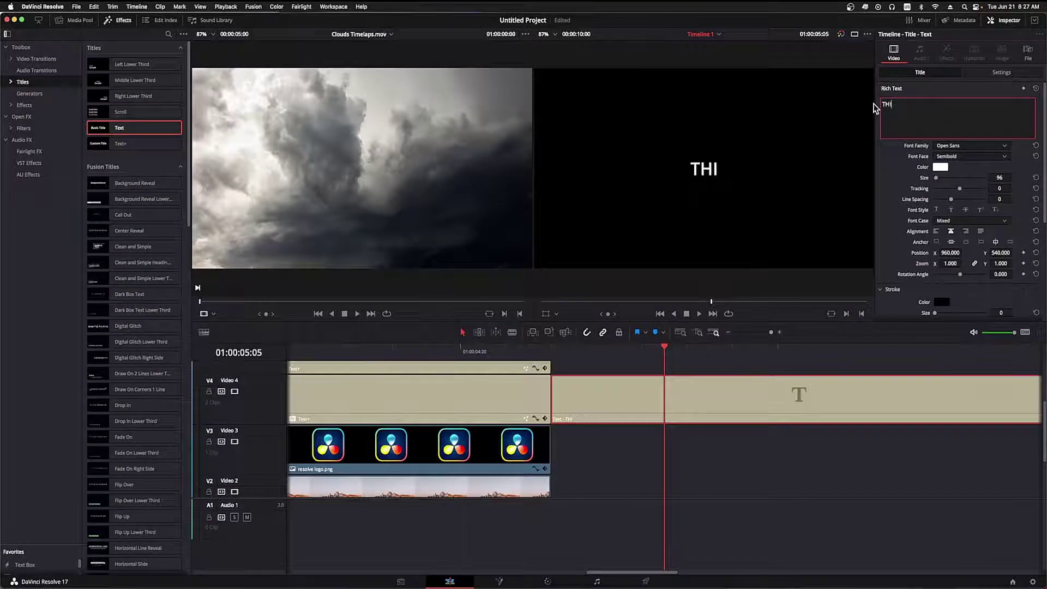
{"action": "type", "text": "S IS A REGULAR TITLE ELEM"}
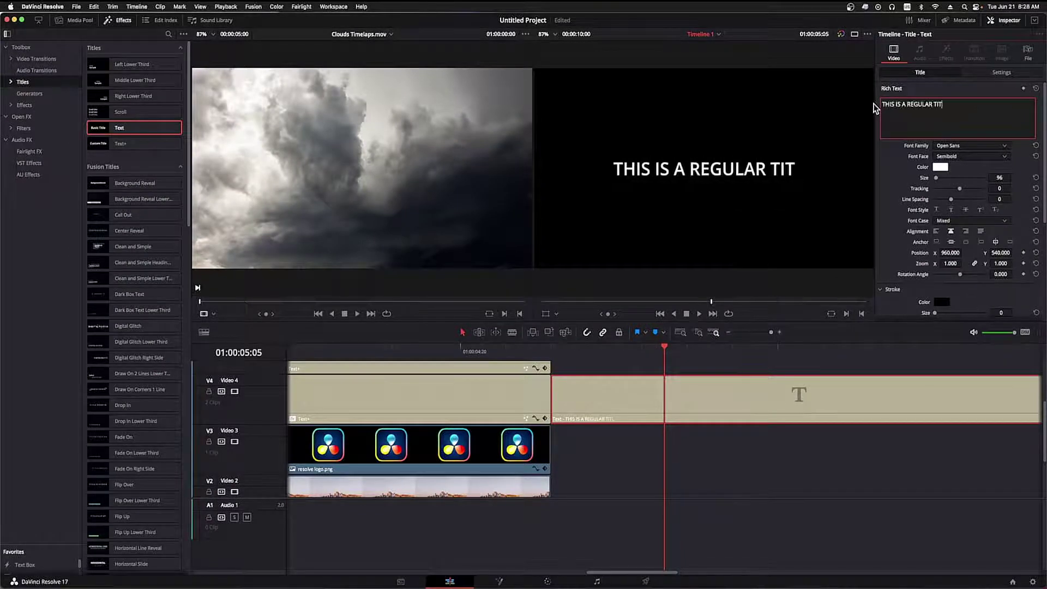
{"action": "type", "text": "ENT"}
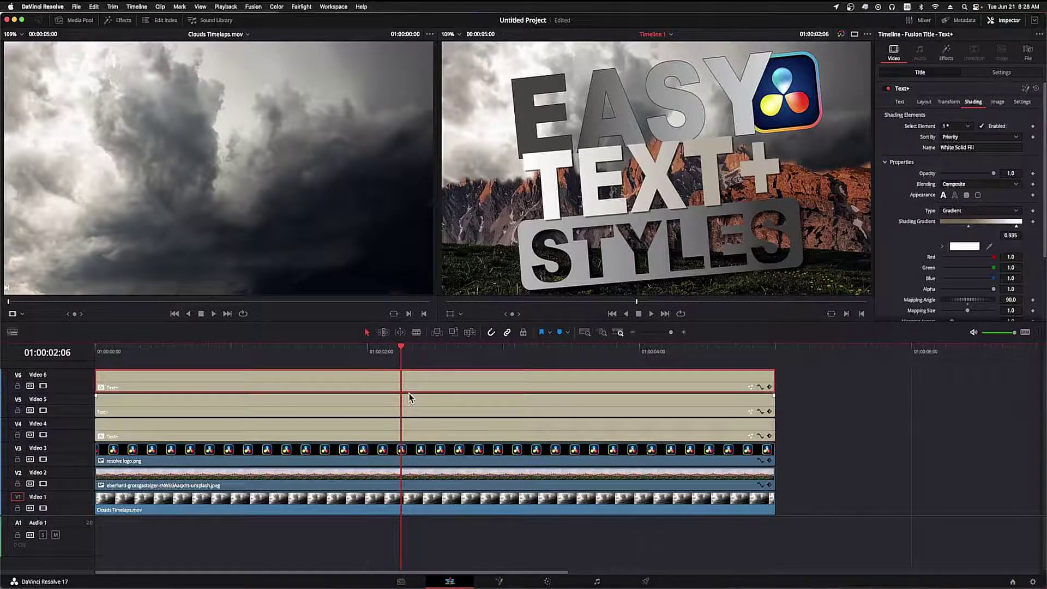
- Add a marker to the Video 6 title clip at 01:00:02:06 and name it TEXT+
{"action": "key", "text": "m"}
{"action": "double_click", "coordinate": [402, 378]}
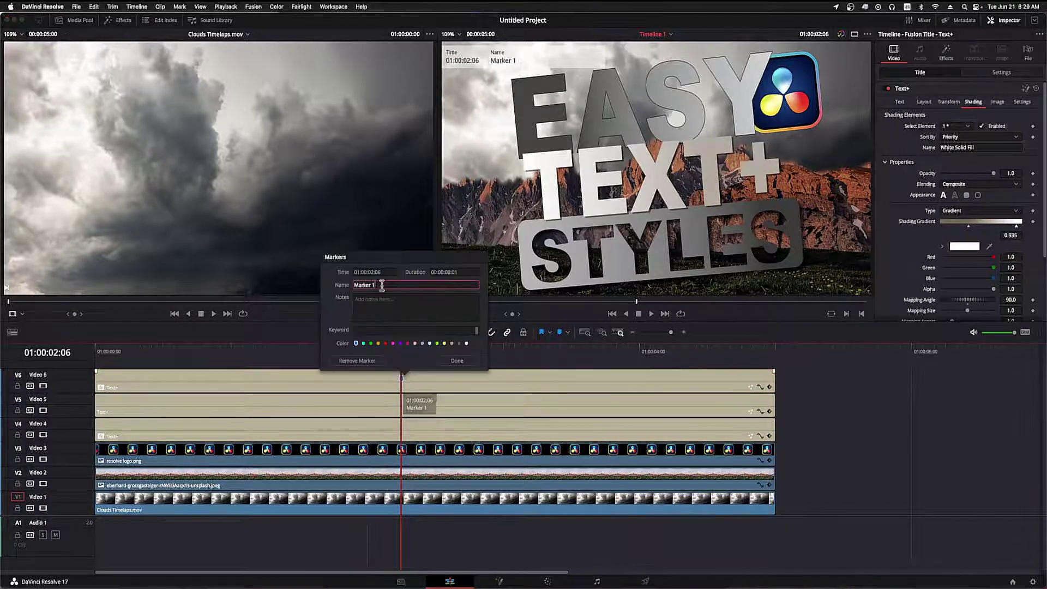
{"action": "type", "text": "TEXT+"}
{"action": "left_click", "coordinate": [457, 360]}
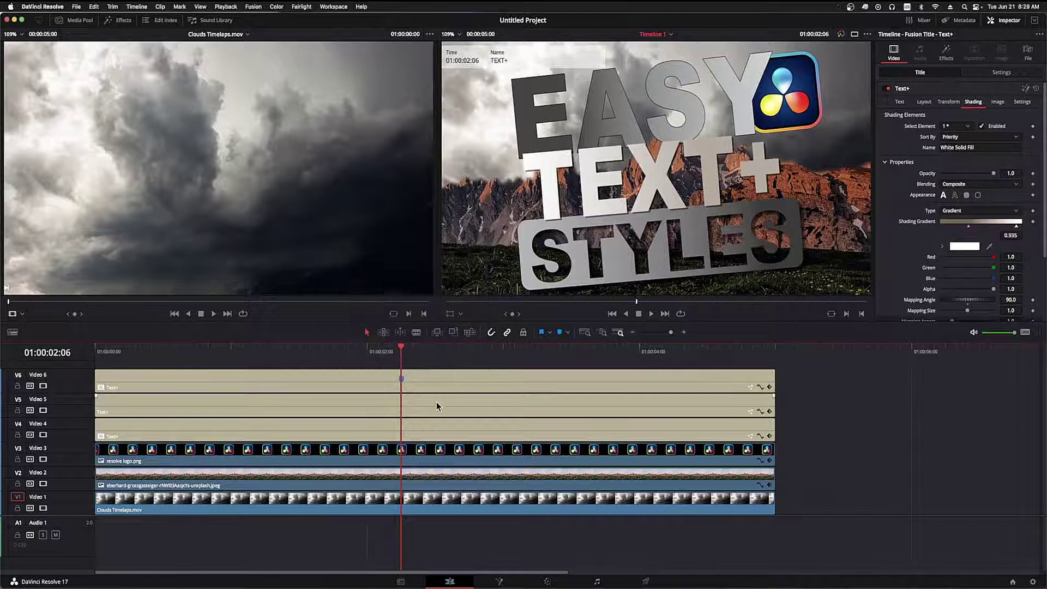
- Add a marker to the Video 5 title clip at 01:00:02:06 and name it TEXT+
{"action": "left_click", "coordinate": [436, 402]}
{"action": "key", "text": "m"}
{"action": "double_click", "coordinate": [402, 403]}
{"action": "triple_click", "coordinate": [390, 308]}
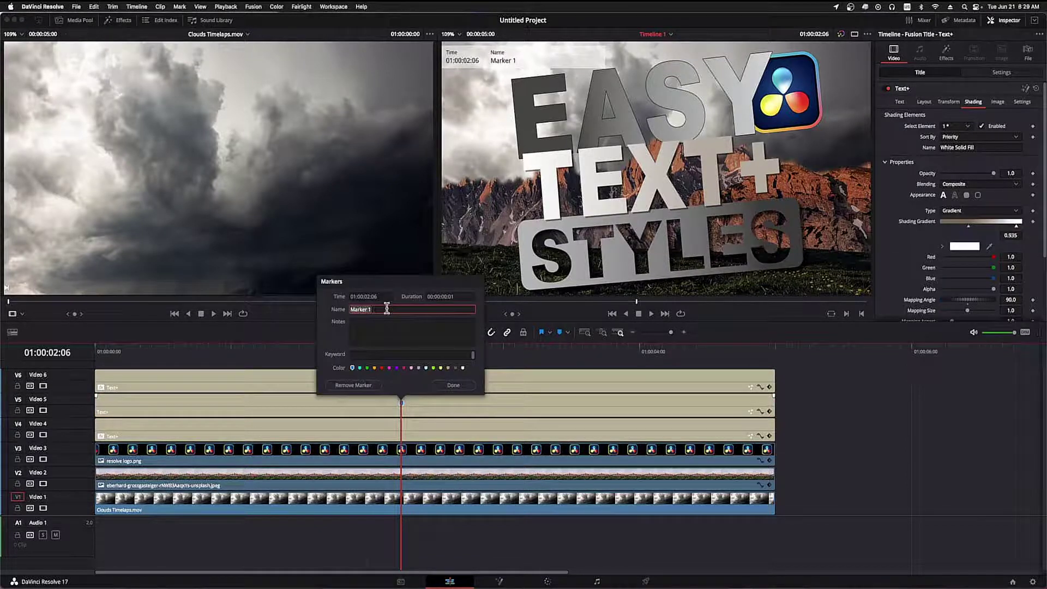
{"action": "type", "text": "TEXT+"}
{"action": "key", "text": "Return"}
- Add a marker to the Video 4 title clip at 01:00:02:06 and name it STYLES
{"action": "left_click", "coordinate": [409, 432]}
{"action": "key", "text": "m"}
{"action": "double_click", "coordinate": [402, 428]}
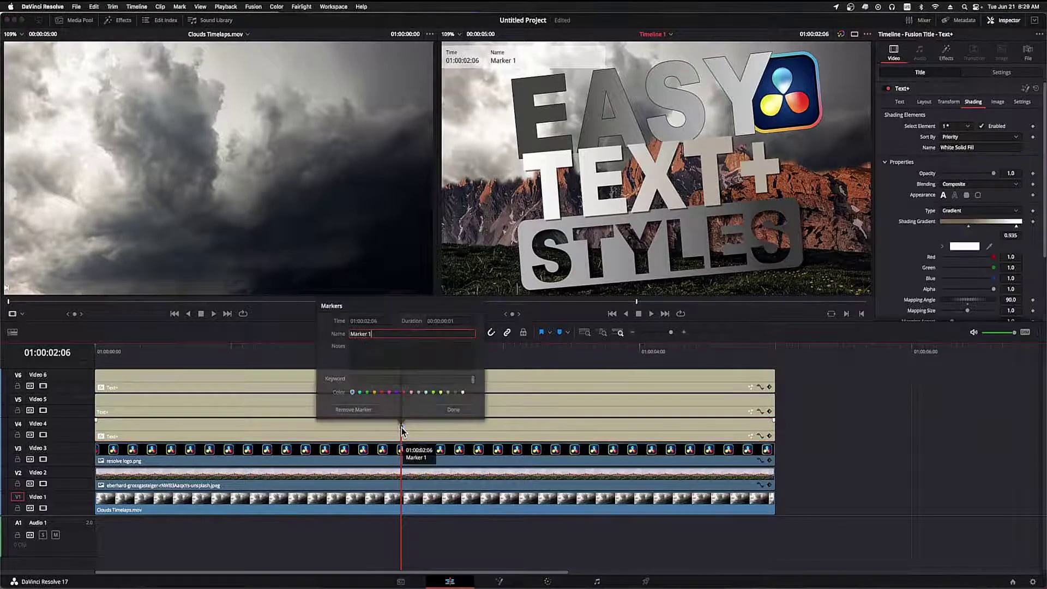
{"action": "triple_click", "coordinate": [355, 333]}
{"action": "type", "text": "STYLES"}
{"action": "key", "text": "Return"}
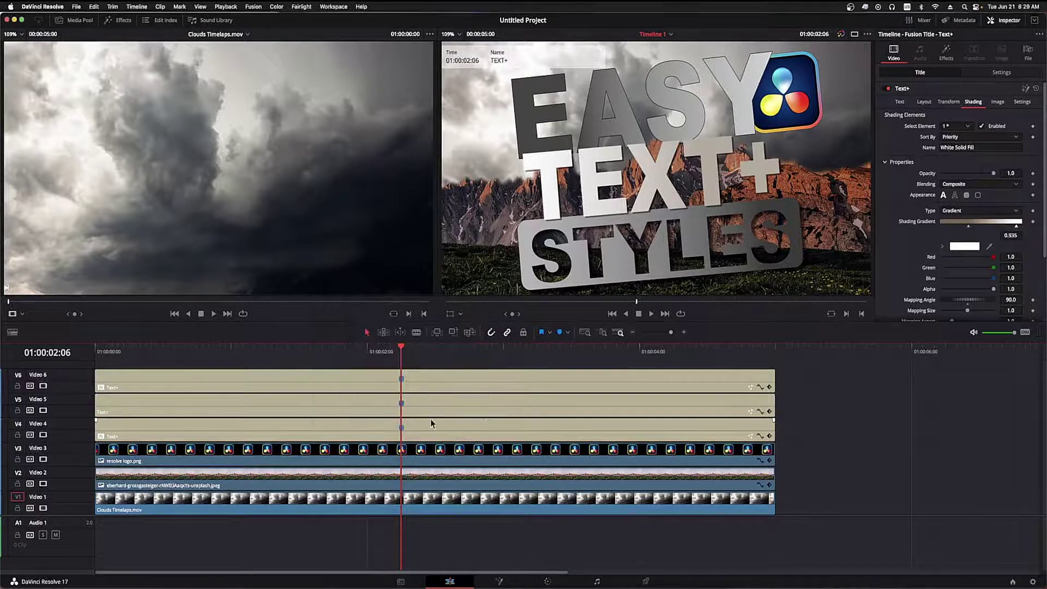
- Check the marker names on the three title clips and move the playhead to 01:00:03:04
{"action": "left_click", "coordinate": [401, 380]}
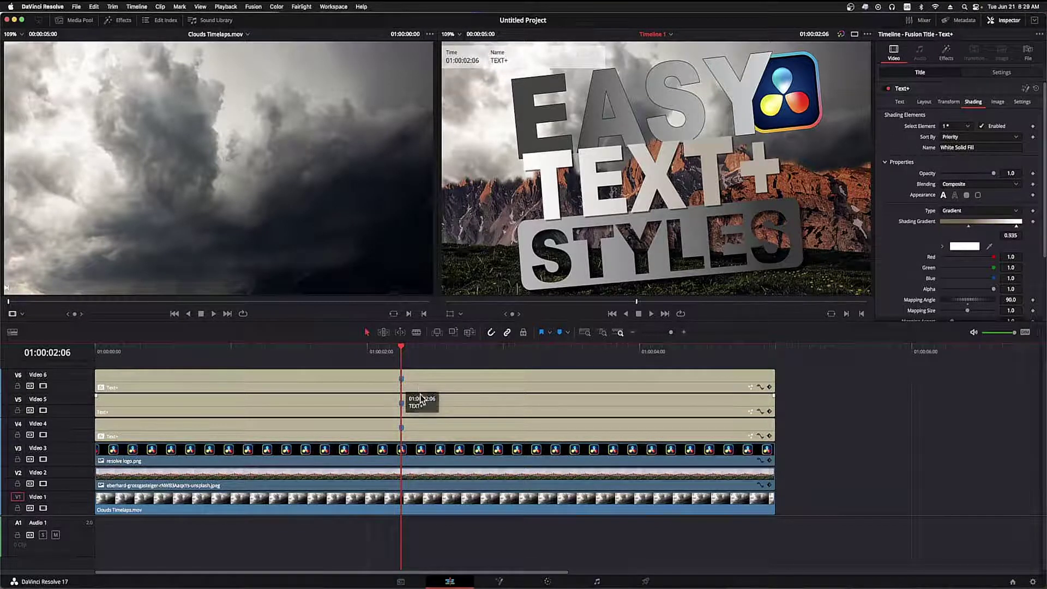
{"action": "left_click", "coordinate": [404, 404]}
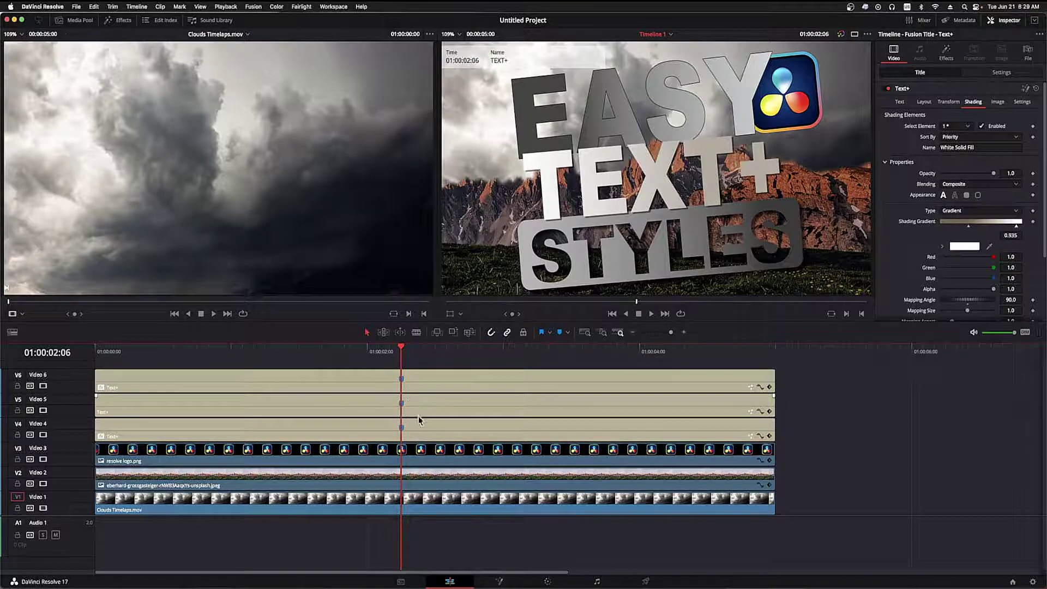
{"action": "left_click", "coordinate": [402, 430]}
{"action": "left_click", "coordinate": [526, 352]}
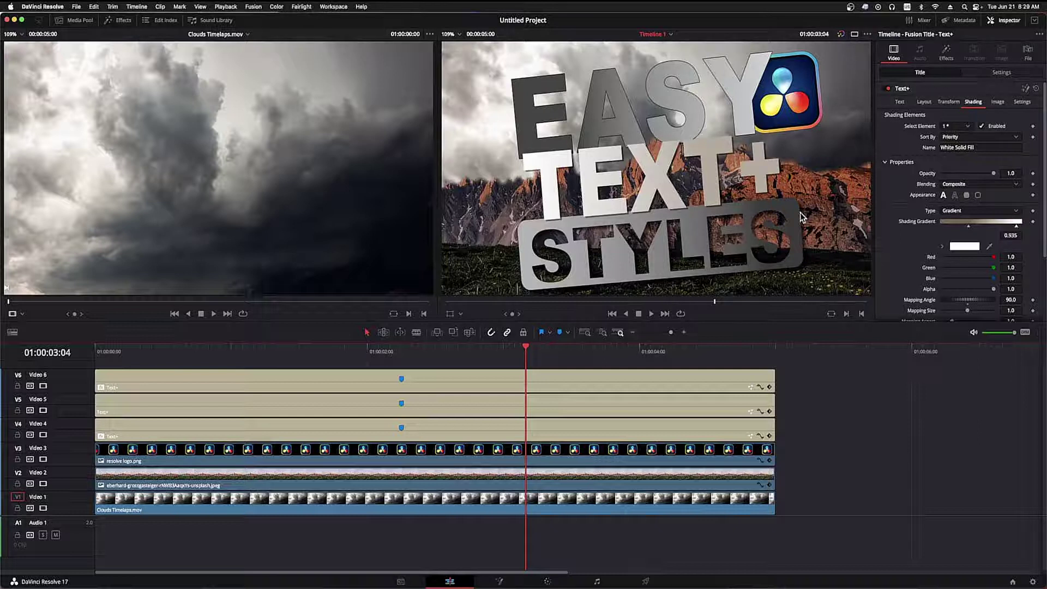
- Keyframe the EASY title's position at the start of the timeline with Position Y set to 774
{"action": "left_click", "coordinate": [317, 402]}
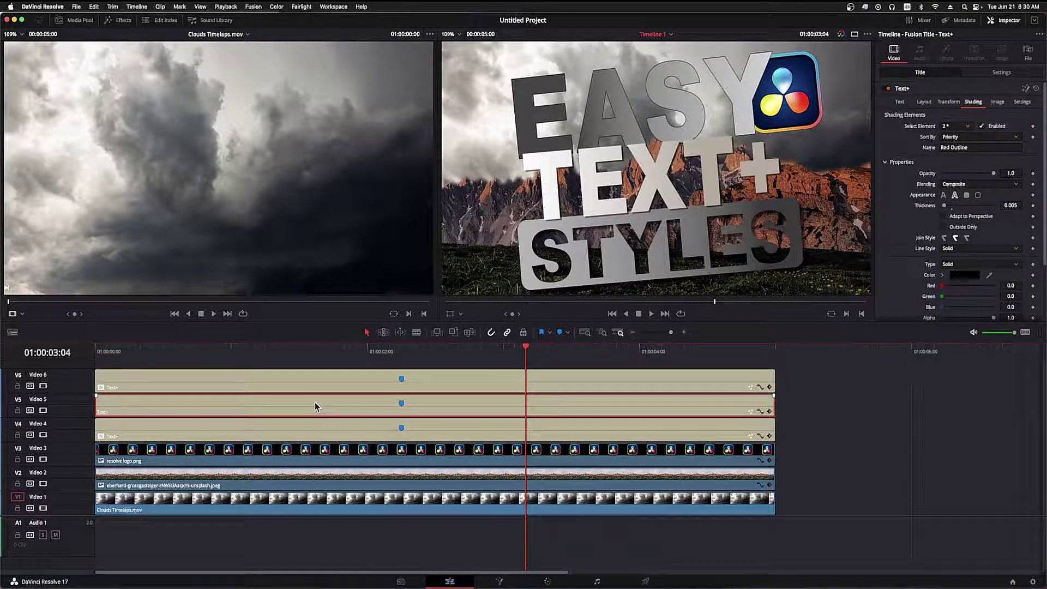
{"action": "key", "text": "Home"}
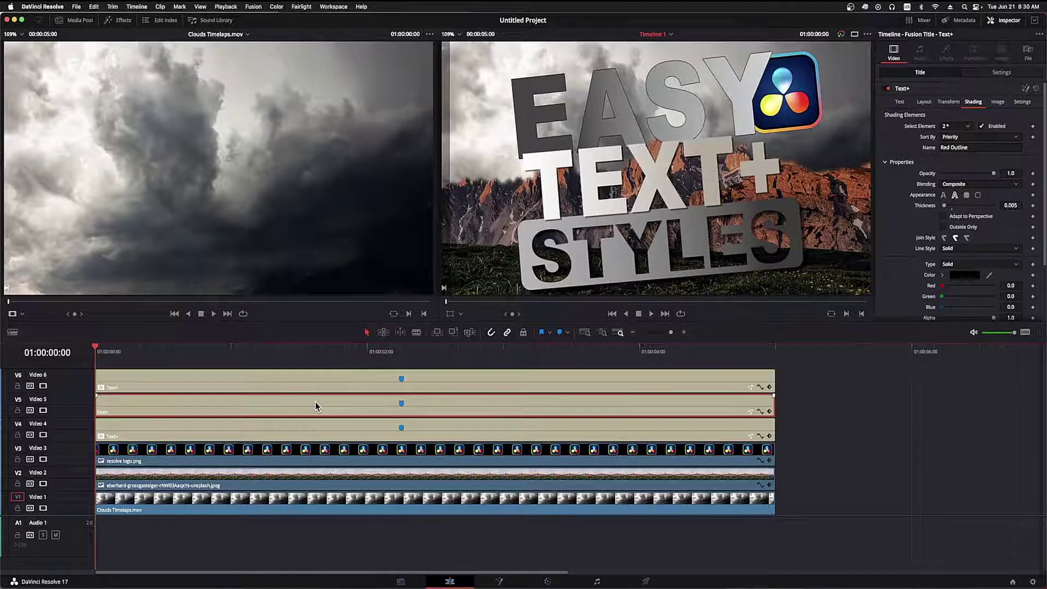
{"action": "left_click", "coordinate": [1003, 72]}
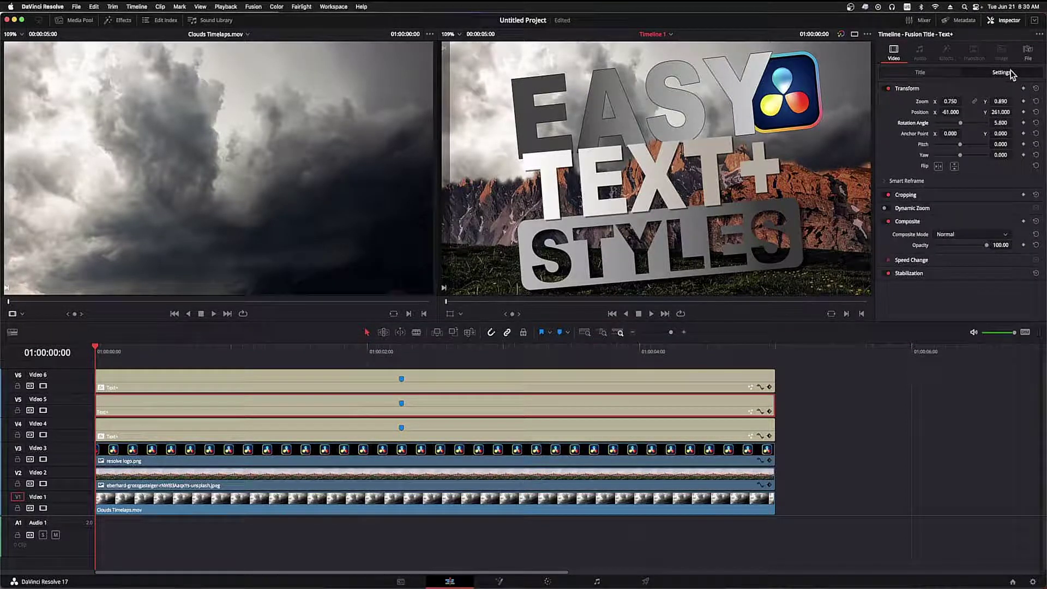
{"action": "left_click", "coordinate": [1001, 112]}
{"action": "type", "text": "774"}
{"action": "key", "text": "Return"}
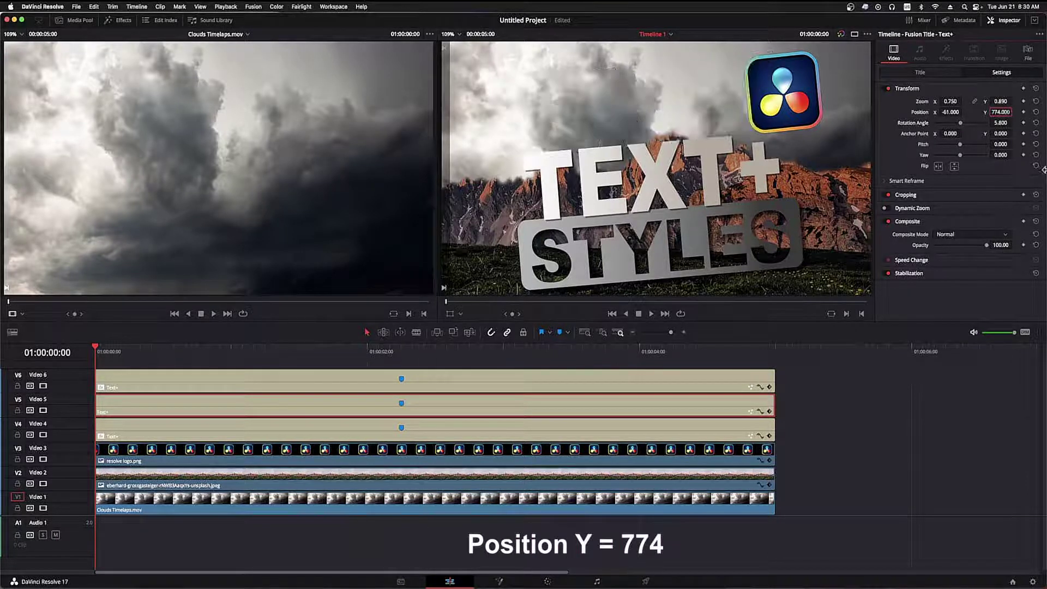
{"action": "left_click", "coordinate": [1023, 112]}
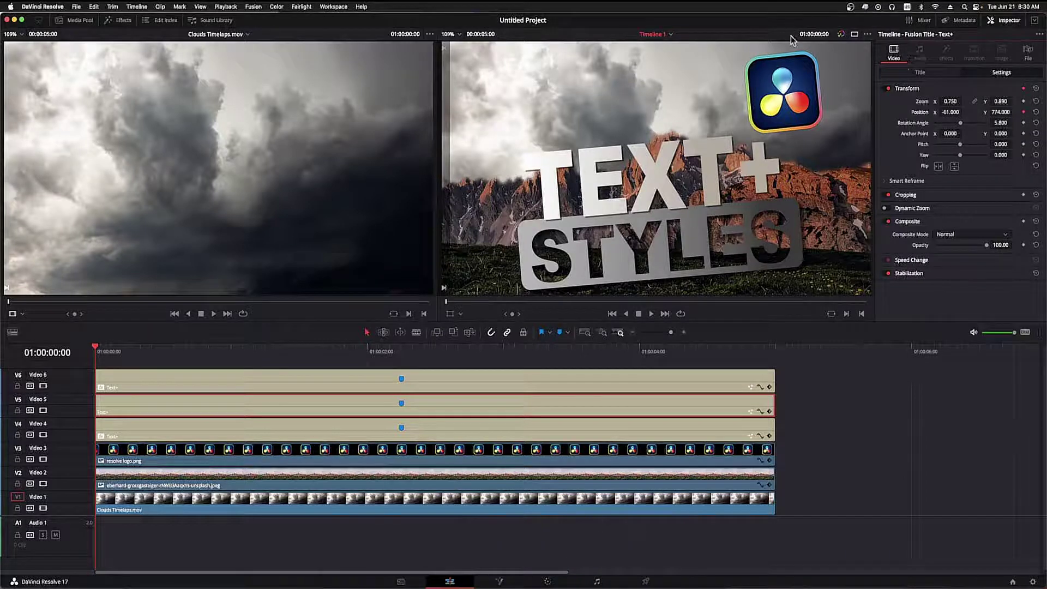
- Set the EASY title's Position Y to 271 at timecode 01:00:00:05 to create the ending keyframe
{"action": "left_click", "coordinate": [824, 36]}
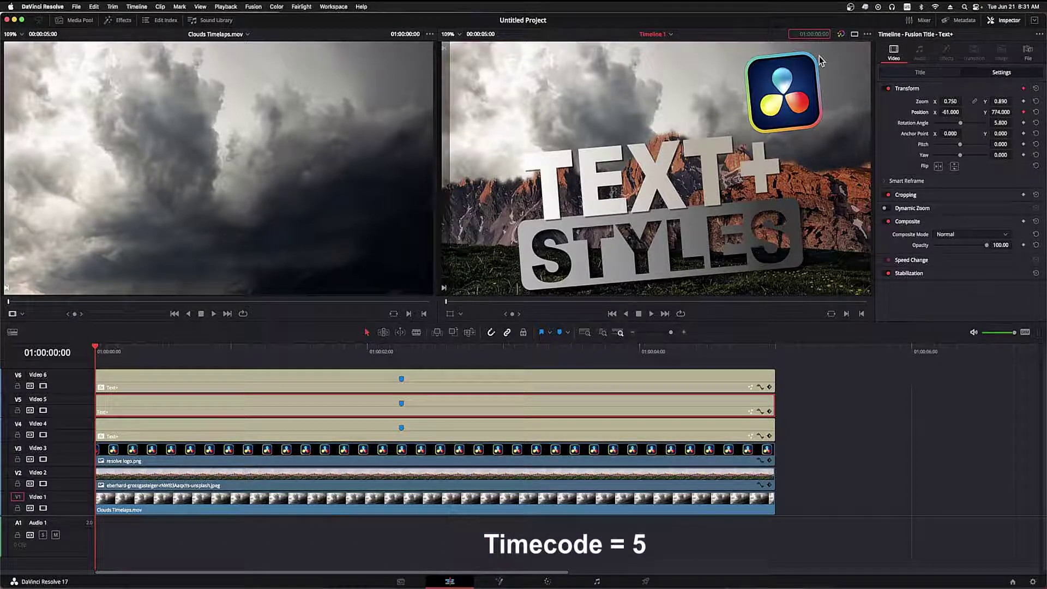
{"action": "type", "text": "5"}
{"action": "key", "text": "Return"}
{"action": "left_click", "coordinate": [998, 112]}
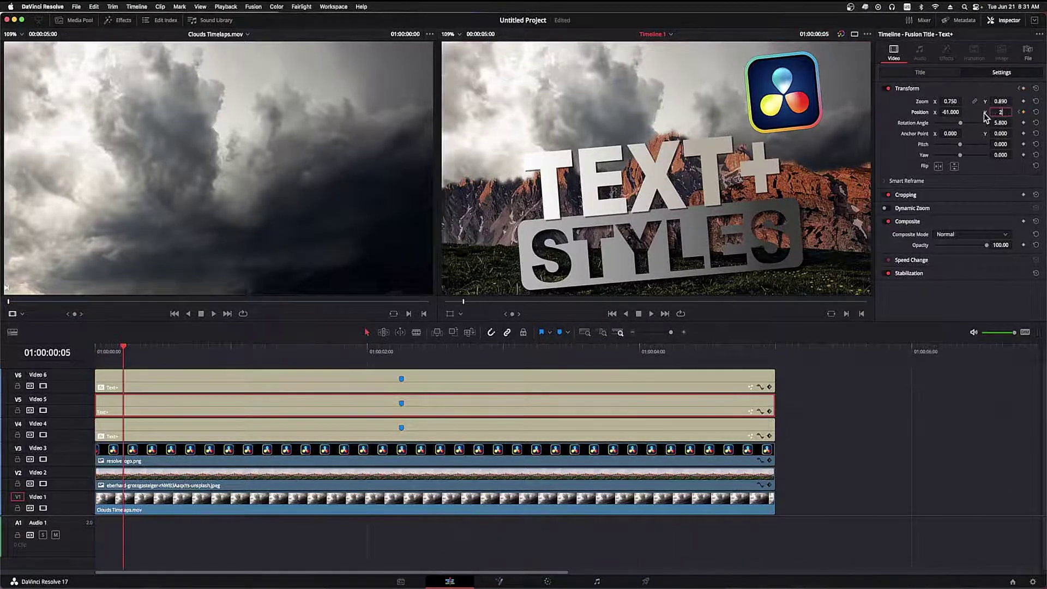
{"action": "type", "text": "271"}
{"action": "key", "text": "Return"}
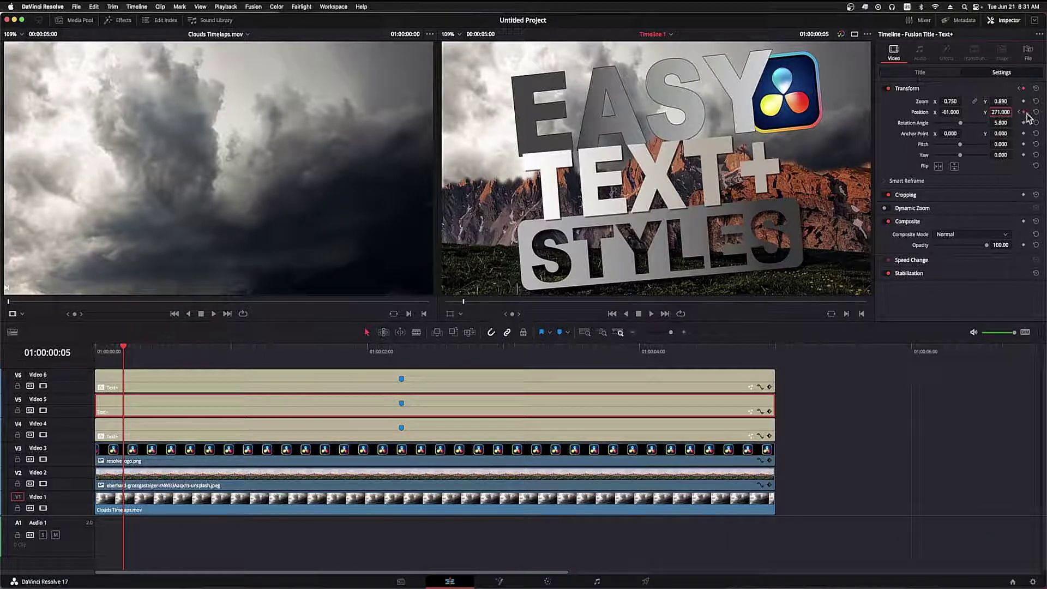
- Play the timeline from the start several times to preview the EASY title's drop-in animation
{"action": "left_click", "coordinate": [864, 403]}
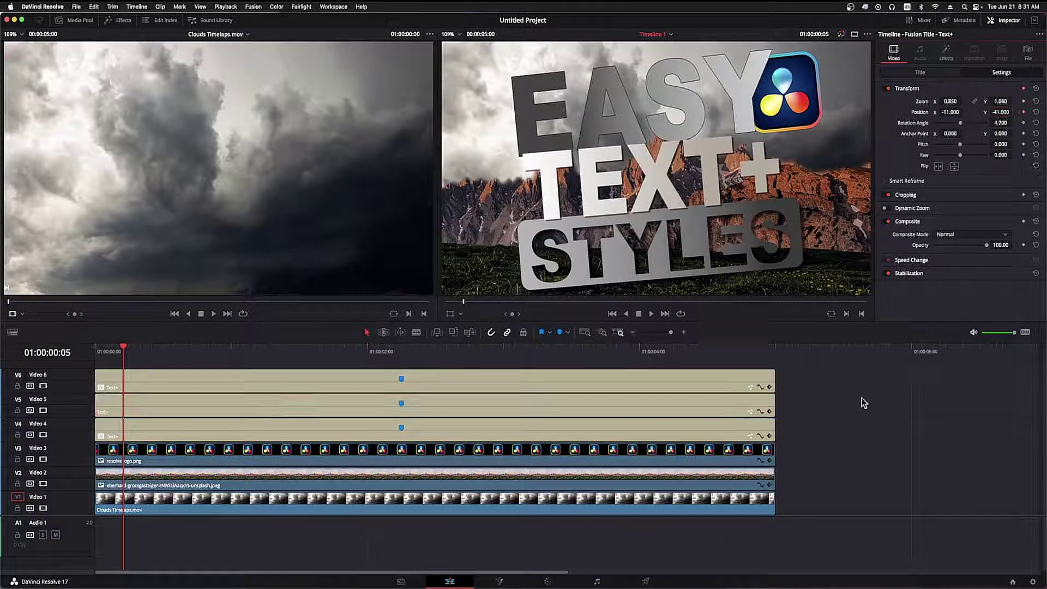
{"action": "key", "text": "Home"}
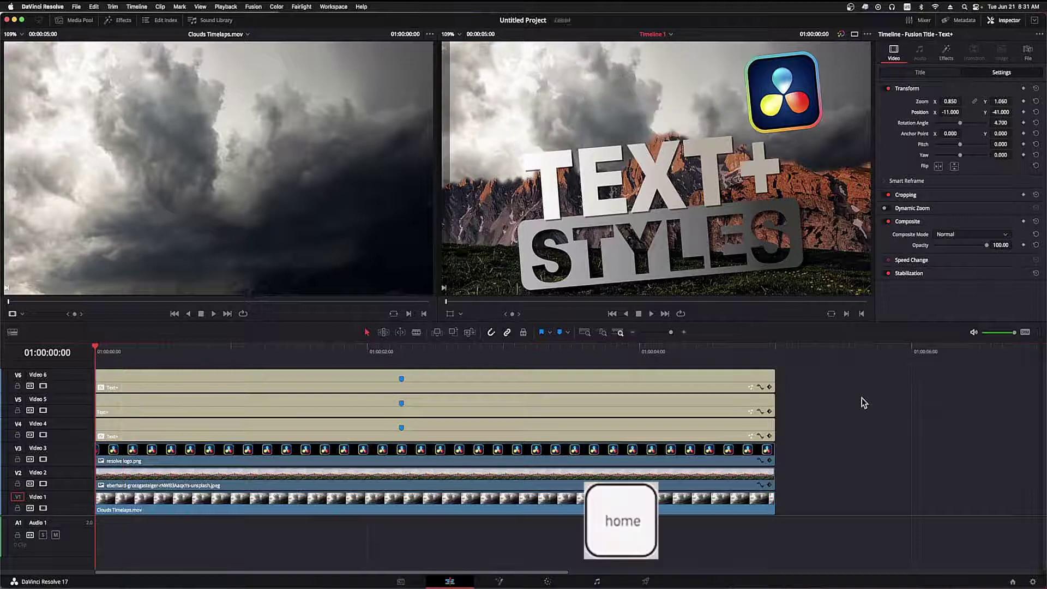
{"action": "key", "text": "space"}
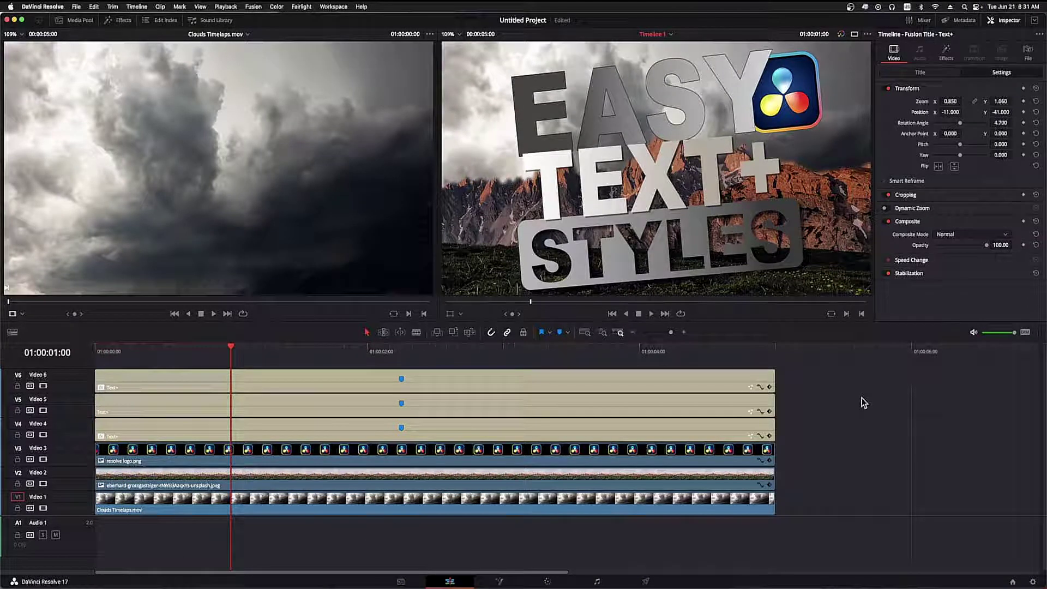
{"action": "key", "text": "Home"}
{"action": "key", "text": "space"}
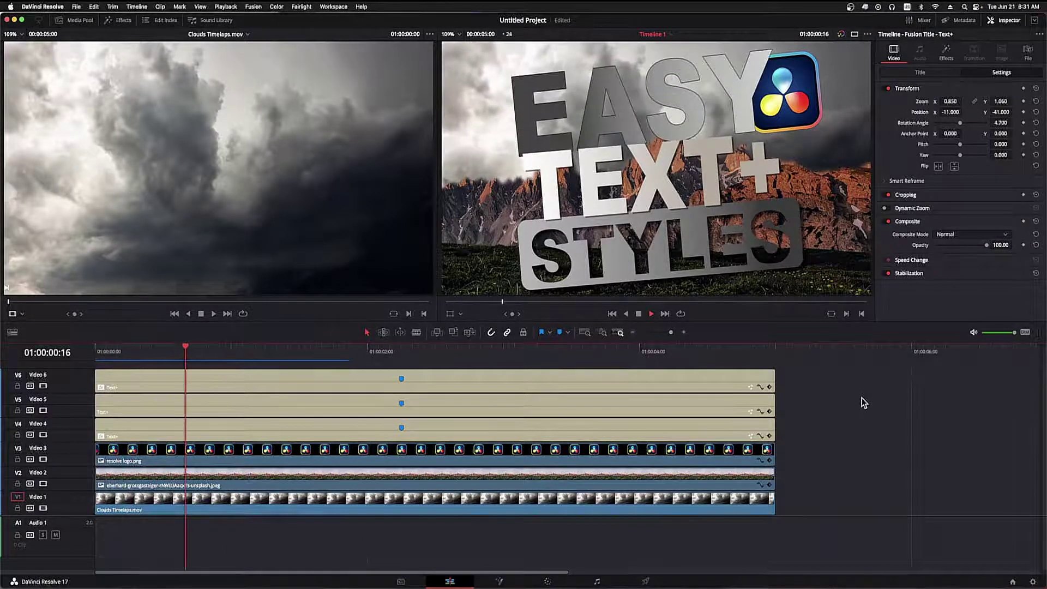
{"action": "key", "text": "Home"}
{"action": "key", "text": "Home"}
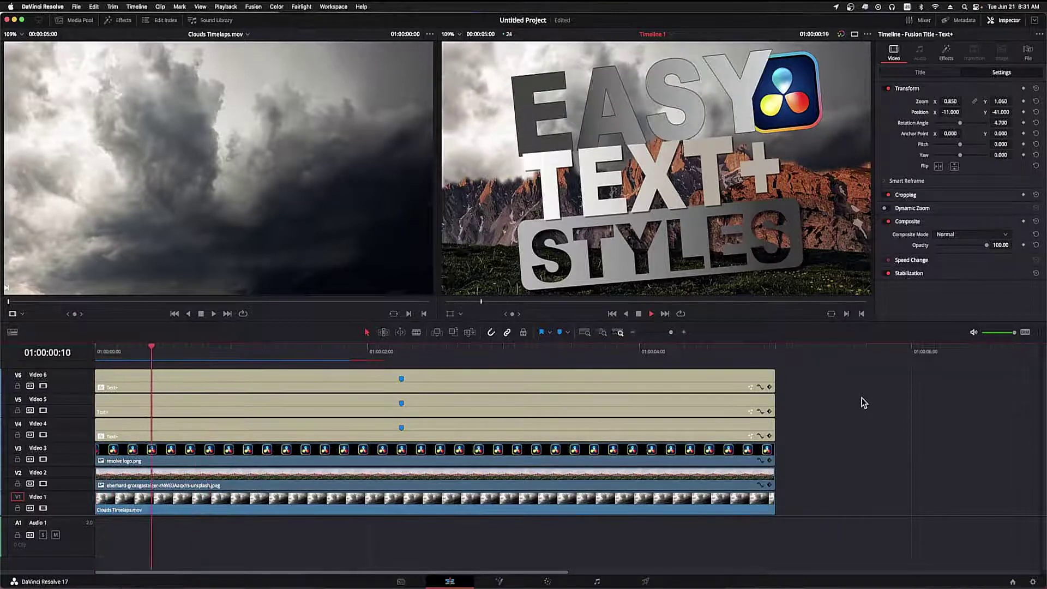
{"action": "key", "text": "space"}
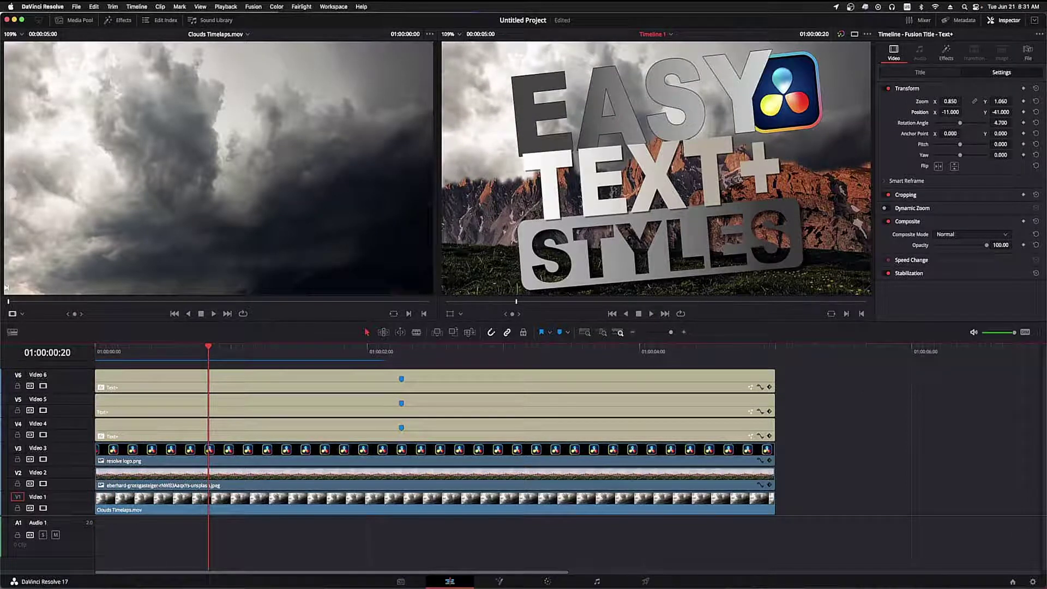
- Keyframe the position of the STYLES title on Video 4 at 01:00:00:10 with Position Y set to -853
{"action": "left_click", "coordinate": [257, 434]}
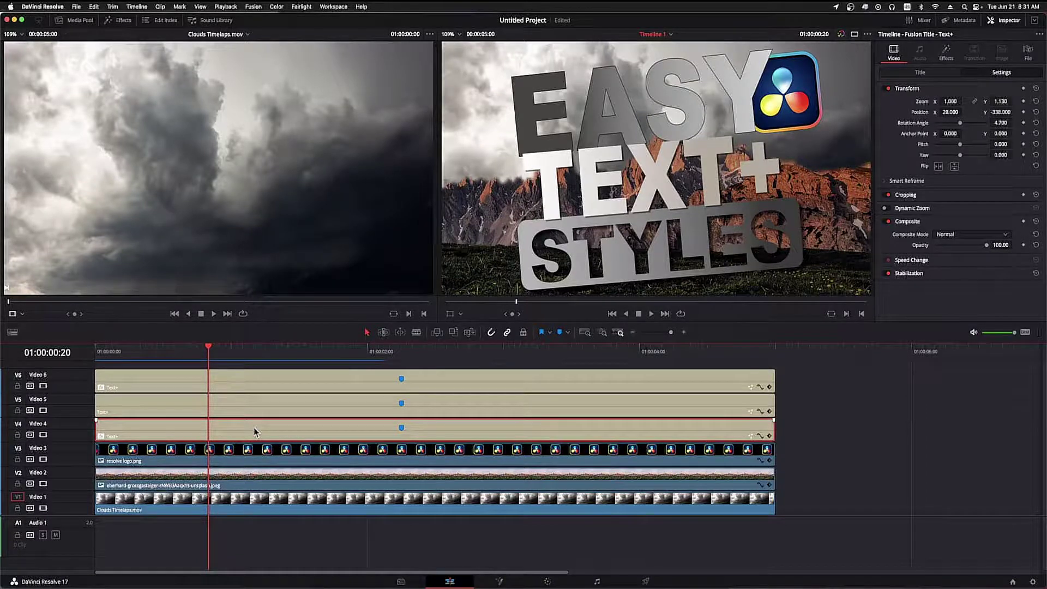
{"action": "left_click", "coordinate": [820, 34]}
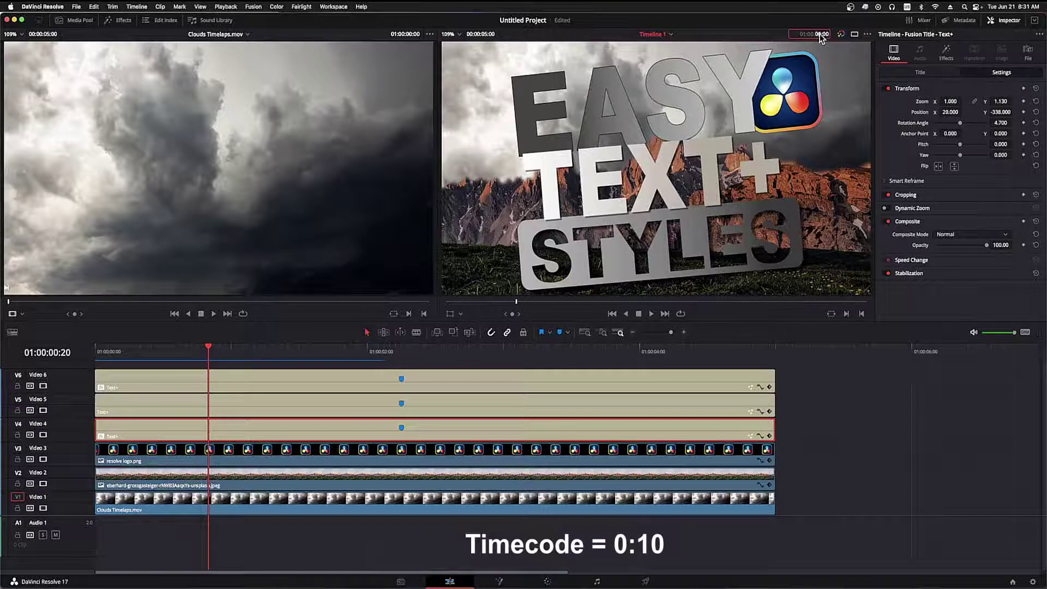
{"action": "type", "text": "10"}
{"action": "key", "text": "Return"}
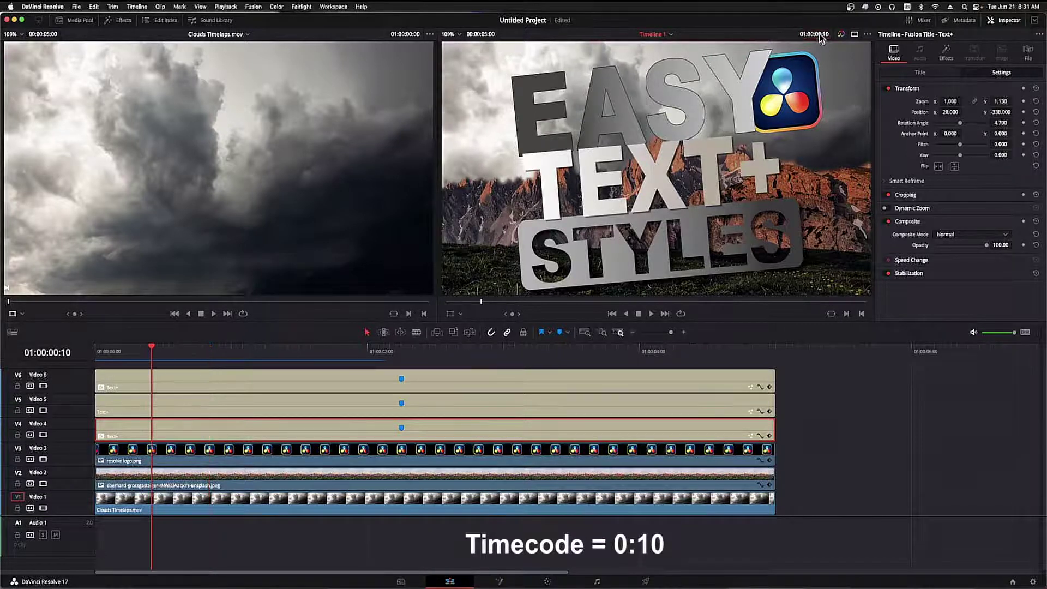
{"action": "left_click", "coordinate": [1001, 112]}
{"action": "type", "text": "-853"}
{"action": "key", "text": "Return"}
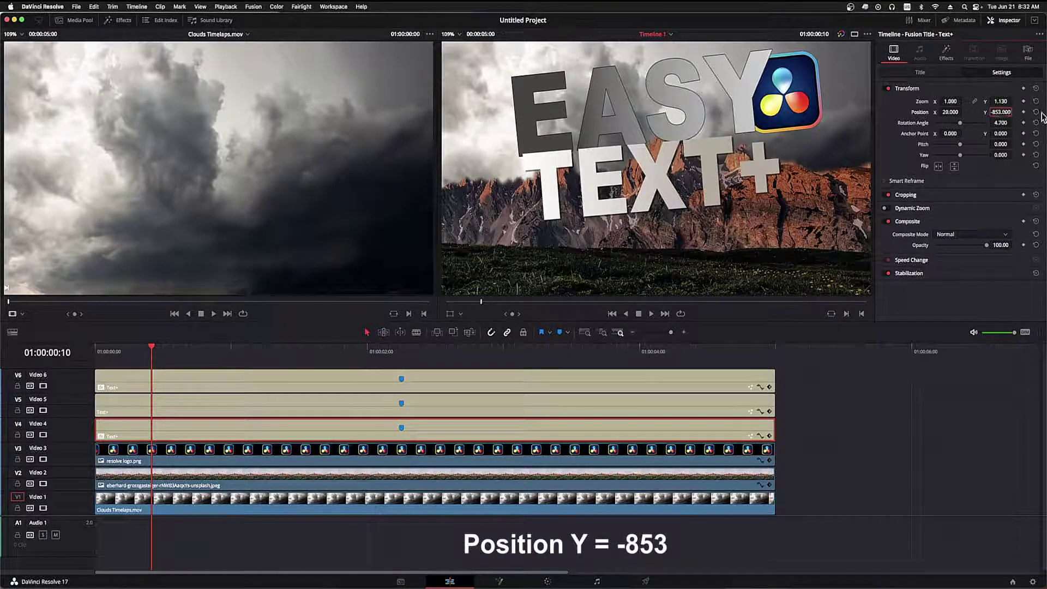
{"action": "left_click", "coordinate": [1025, 113]}
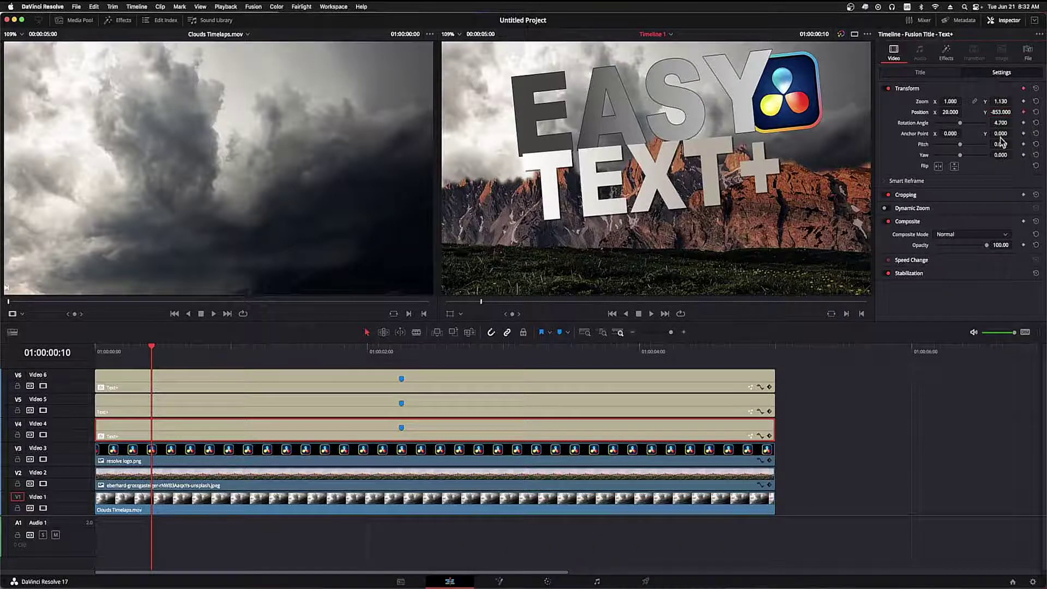
- Set the STYLES title's Position Y to -338 at timecode 01:00:00:15 to create its ending keyframe
{"action": "left_click", "coordinate": [818, 34]}
{"action": "type", "text": "1"}
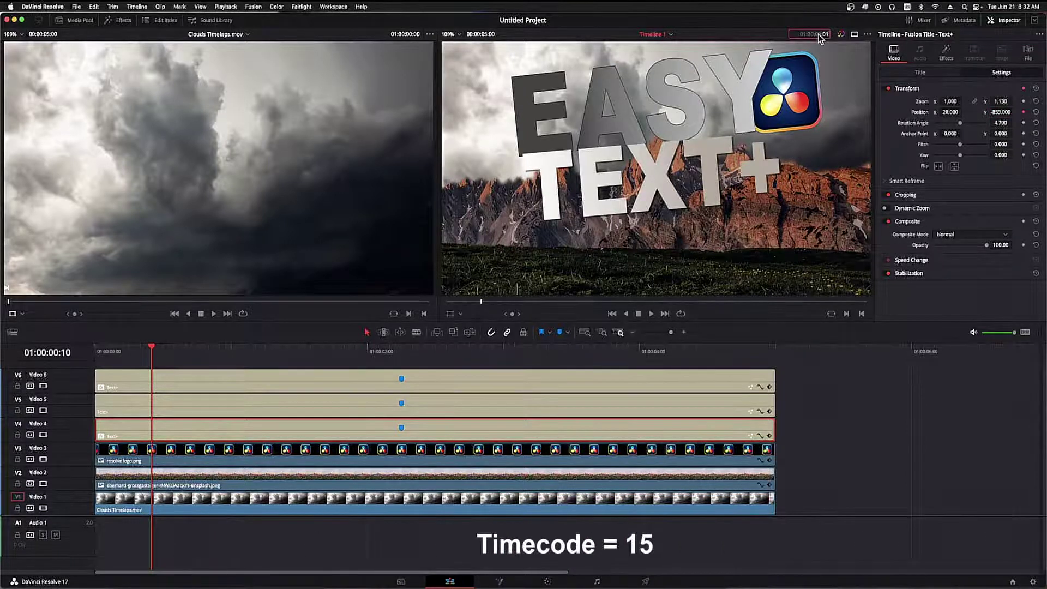
{"action": "type", "text": "5"}
{"action": "key", "text": "Return"}
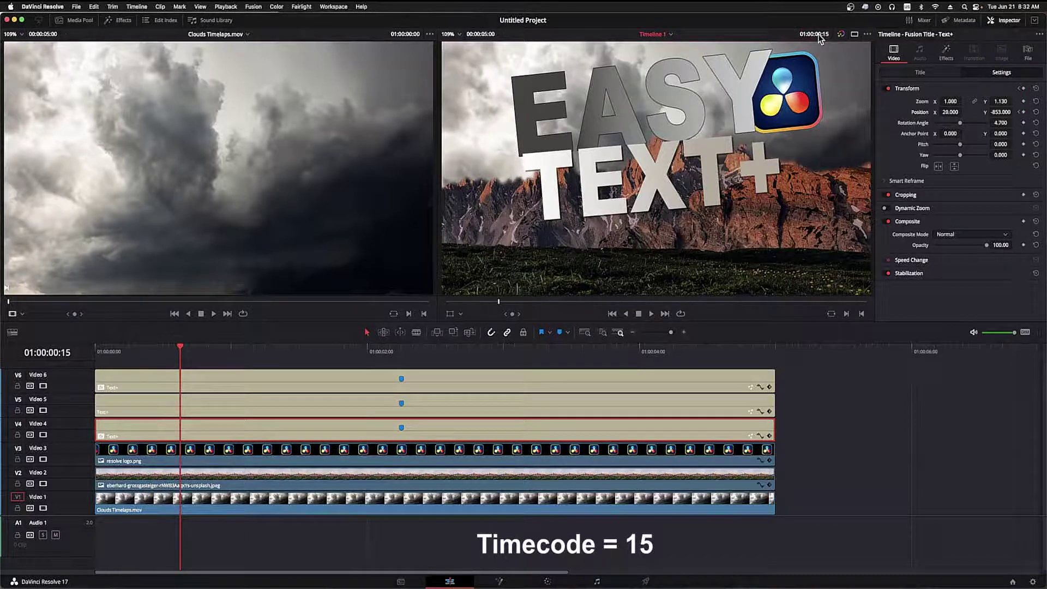
{"action": "left_click", "coordinate": [1000, 111]}
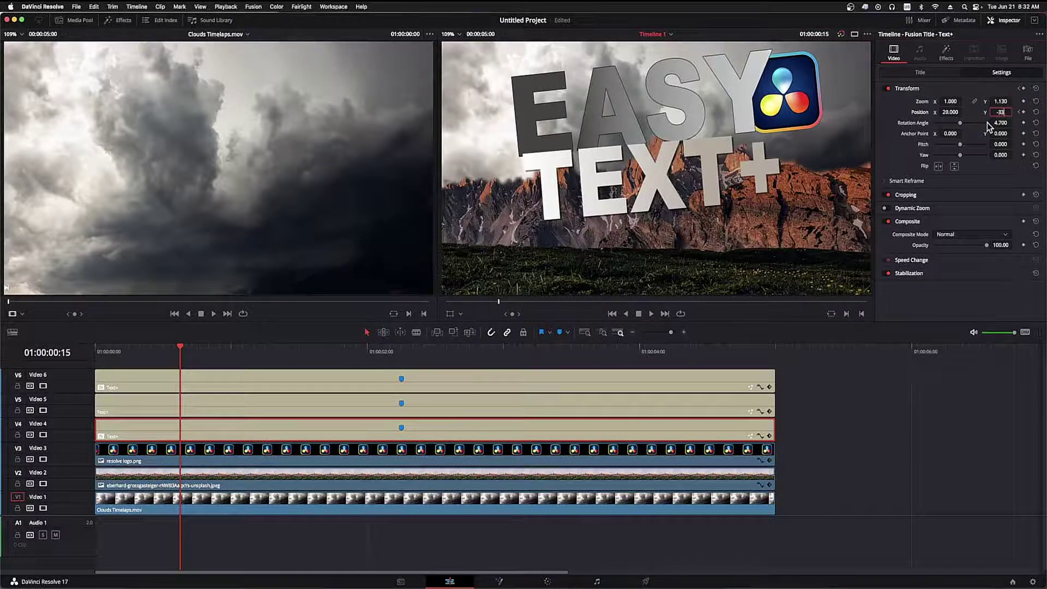
{"action": "key", "text": "Return"}
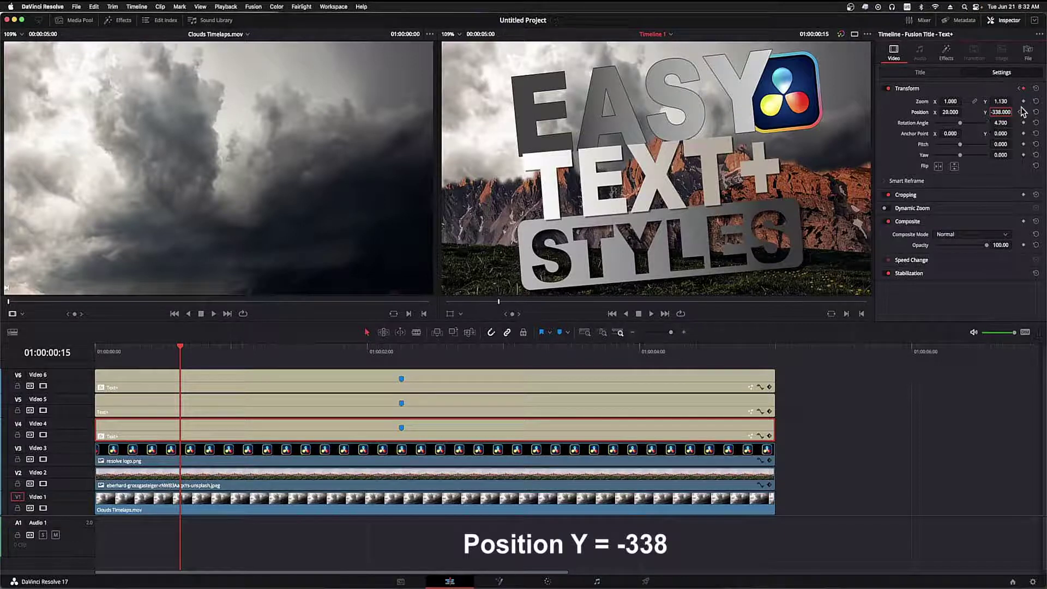
- Play the timeline from the start to preview the EASY and STYLES title animations
{"action": "left_click", "coordinate": [824, 431]}
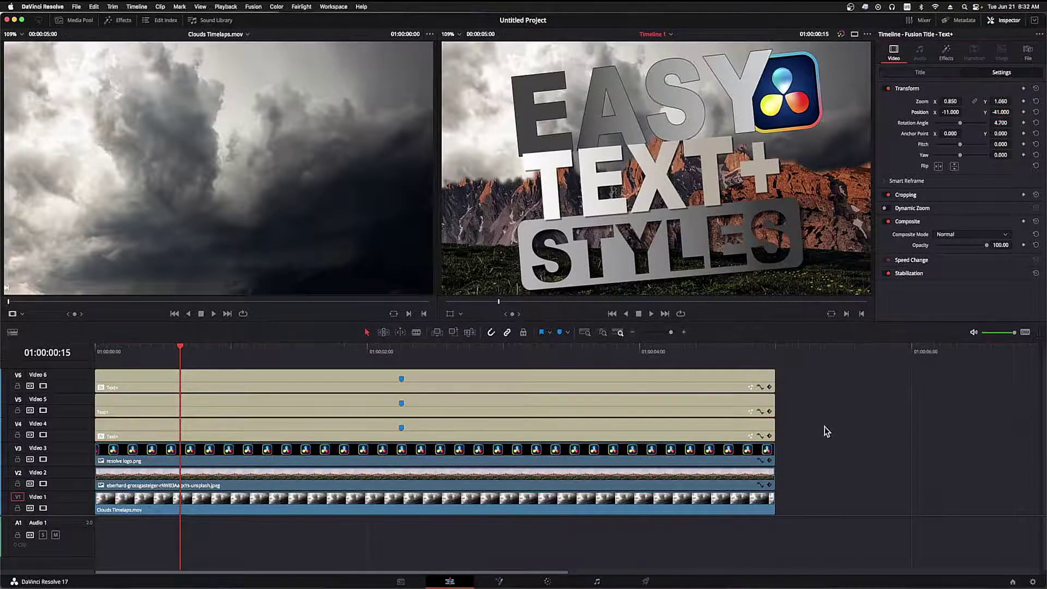
{"action": "key", "text": "Home"}
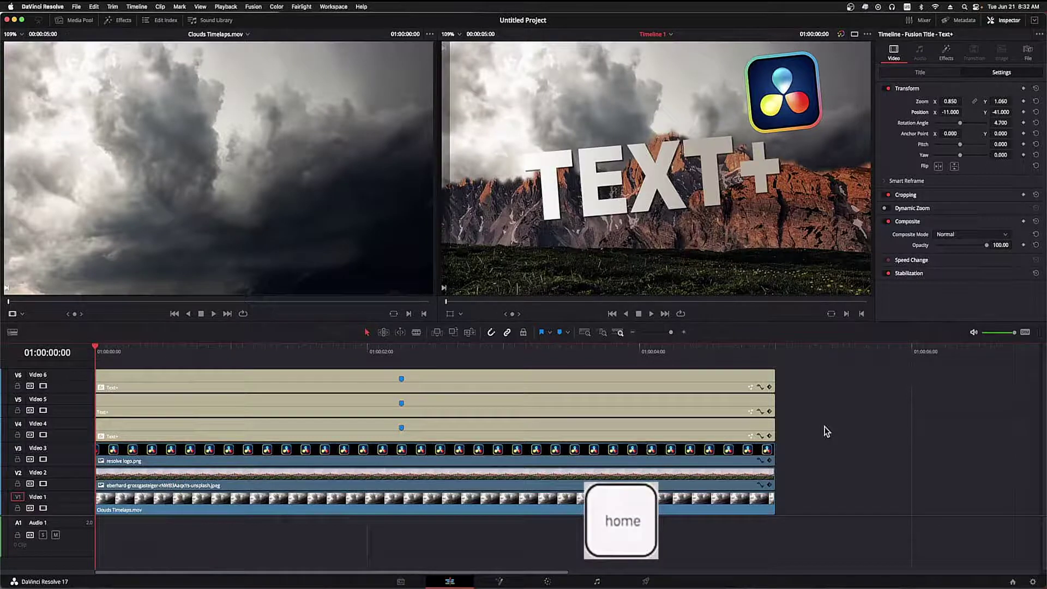
{"action": "key", "text": "space"}
{"action": "key", "text": "space"}
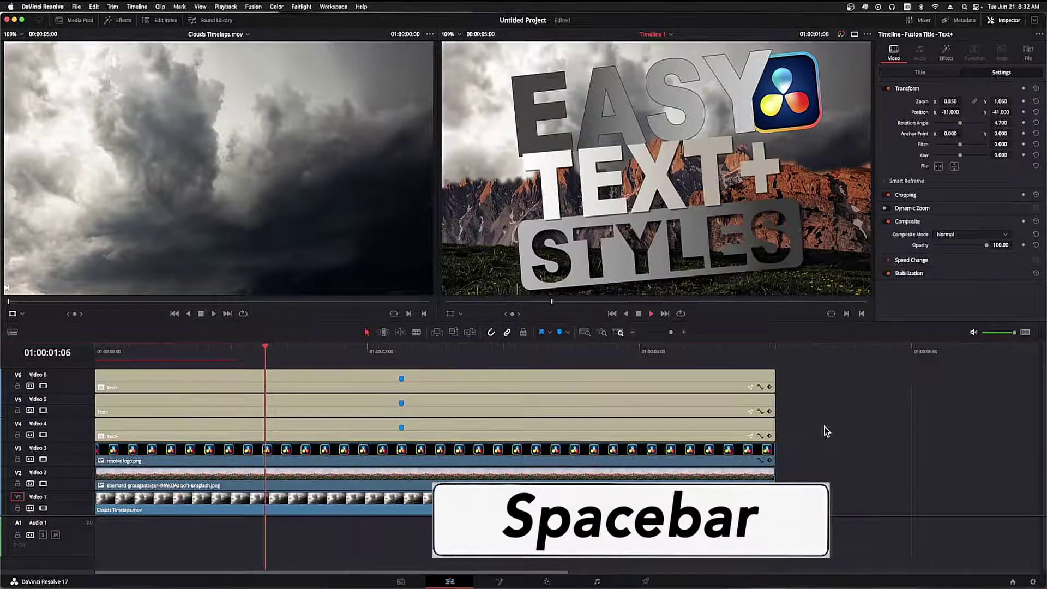
- Keyframe the position of the TEXT+ title on Video 6 at 01:00:00:22 with Position X set to -1541
{"action": "left_click", "coordinate": [336, 380]}
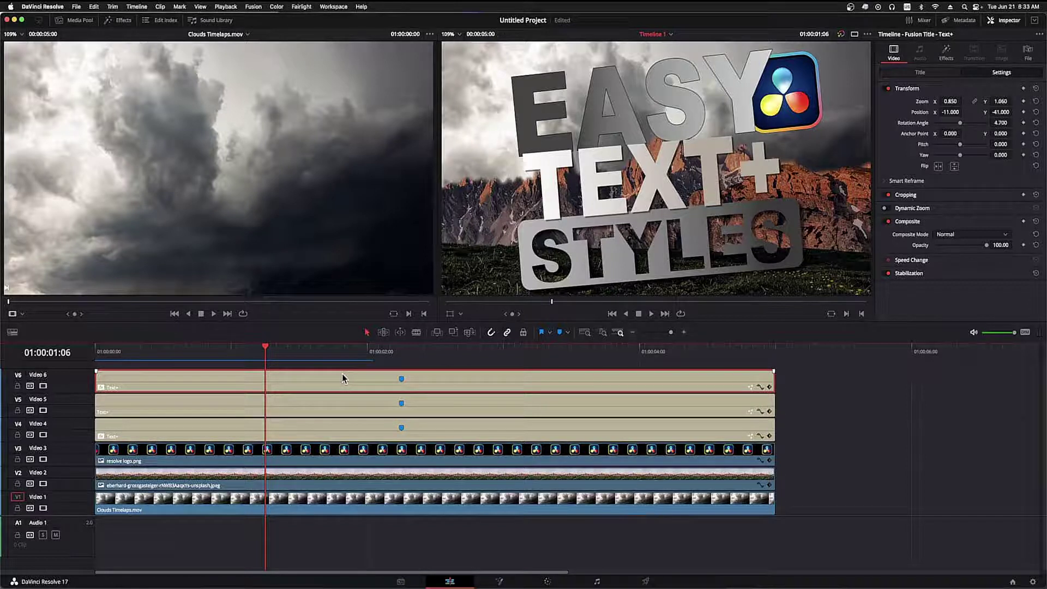
{"action": "type", "text": "122"}
{"action": "key", "text": "Return"}
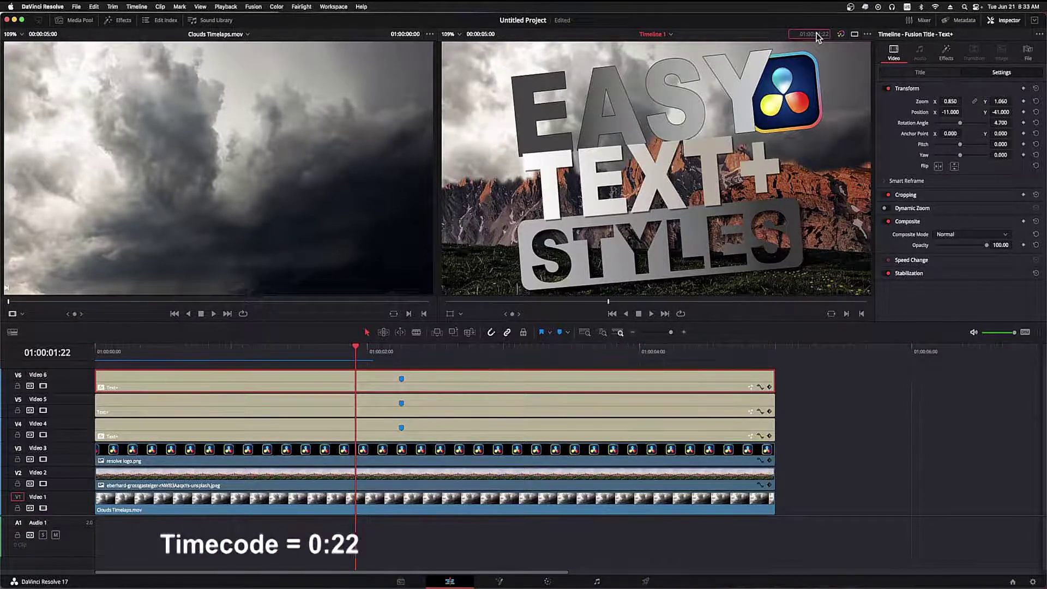
{"action": "type", "text": "22"}
{"action": "key", "text": "Return"}
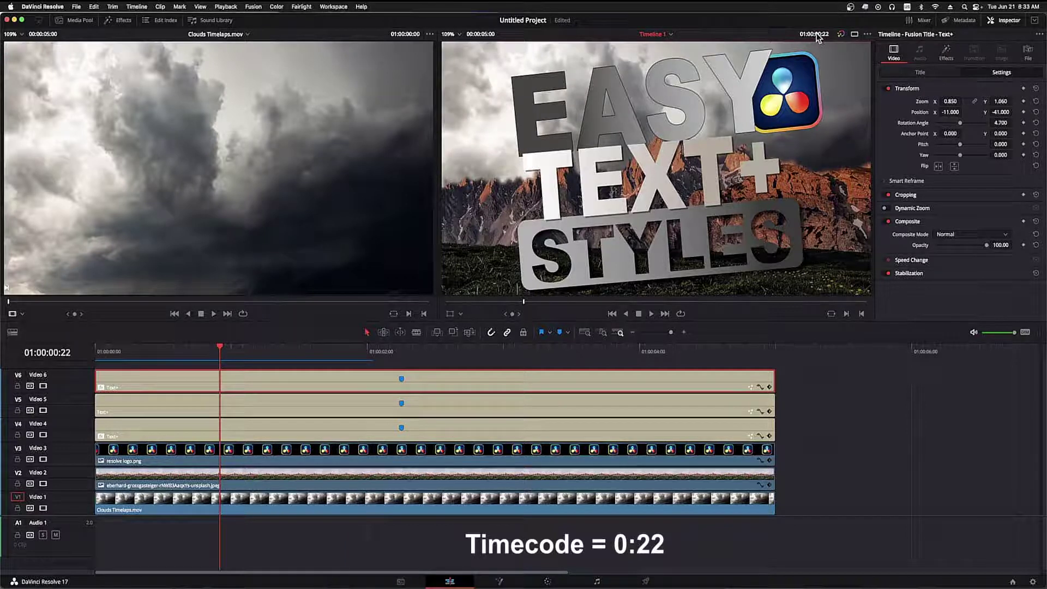
{"action": "left_click", "coordinate": [955, 112]}
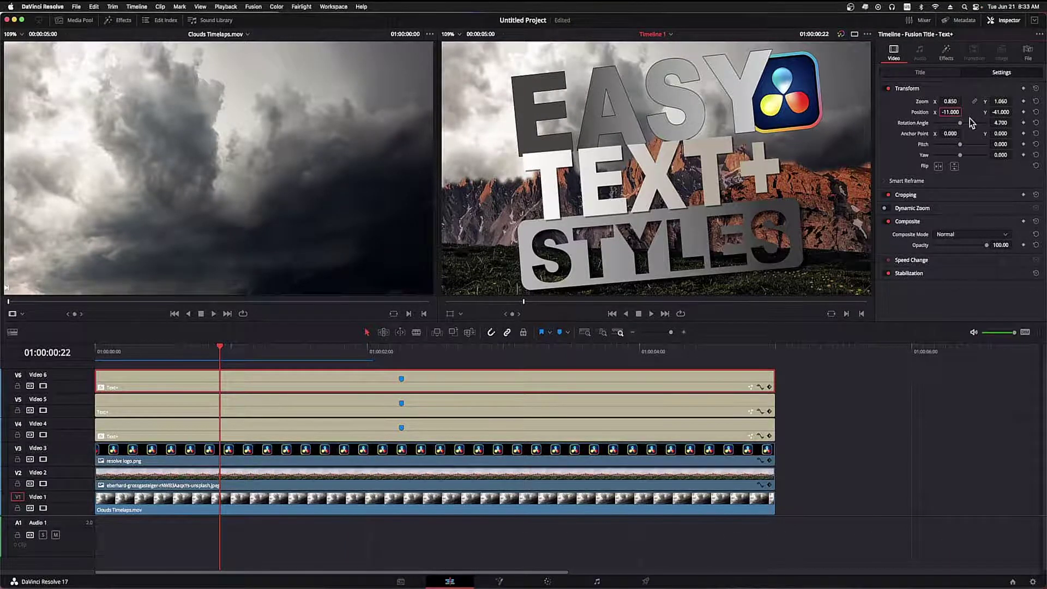
{"action": "type", "text": "-15"}
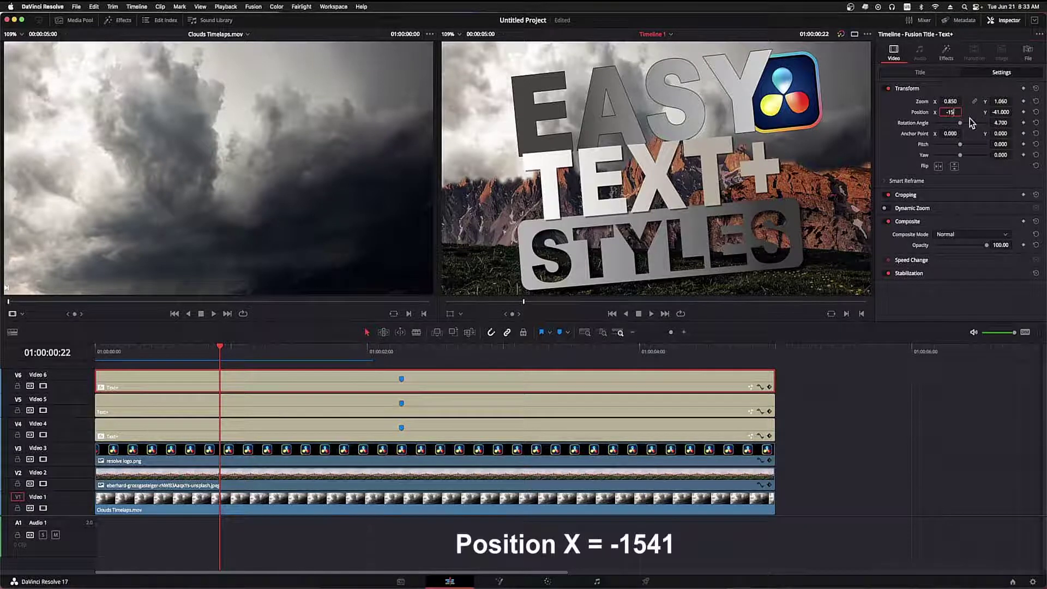
{"action": "type", "text": "41"}
{"action": "key", "text": "Return"}
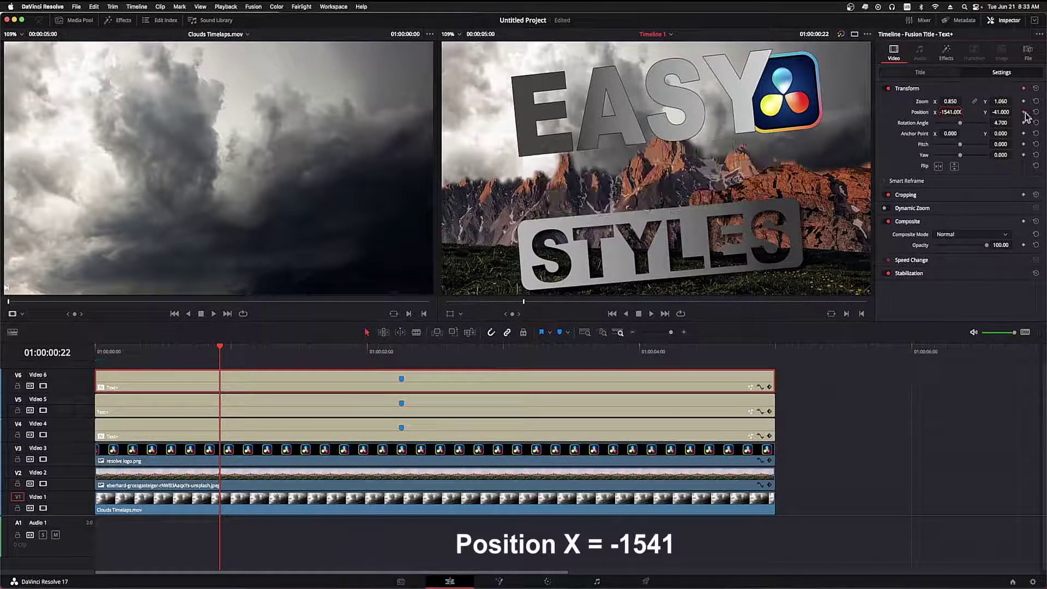
{"action": "left_click", "coordinate": [823, 386]}
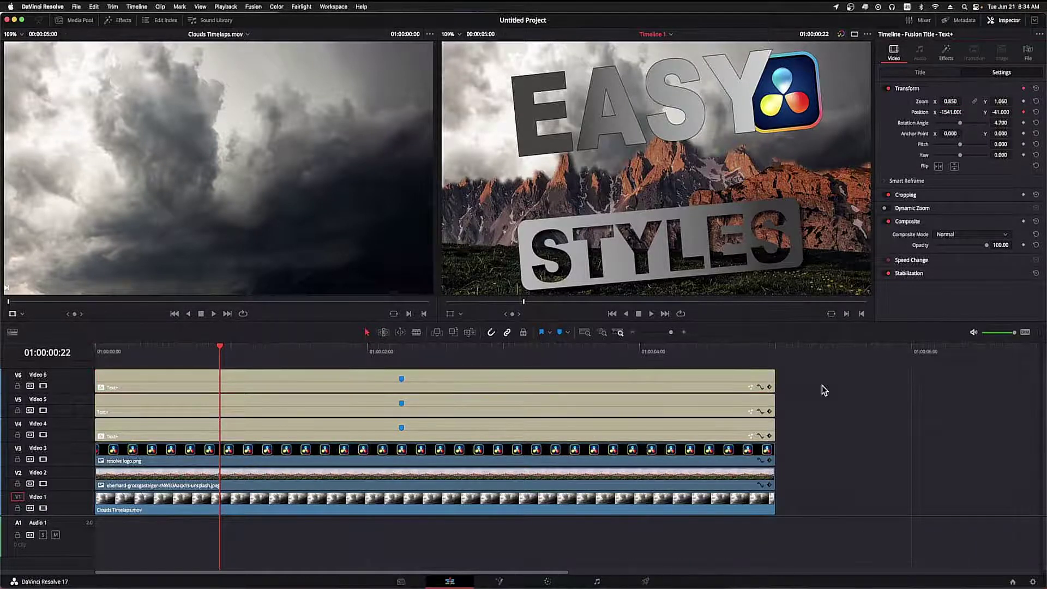
- Set the TEXT+ title's Position X to -11 at timecode 01:00:01:00 to keyframe its slide into the frame
{"action": "left_click", "coordinate": [706, 384]}
{"action": "key", "text": "Right"}
{"action": "key", "text": "Right"}
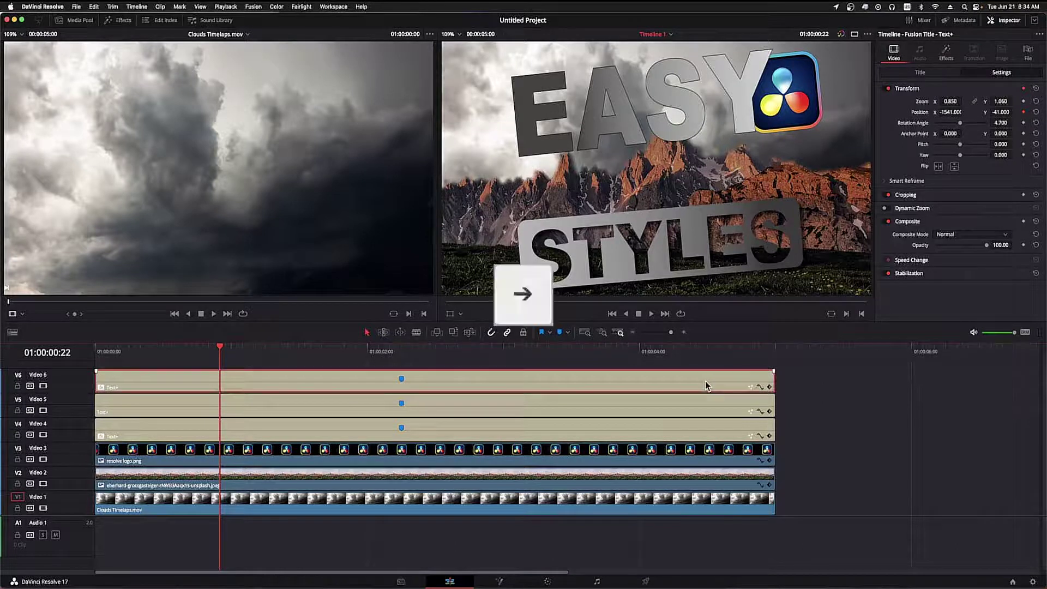
{"action": "key", "text": "Right"}
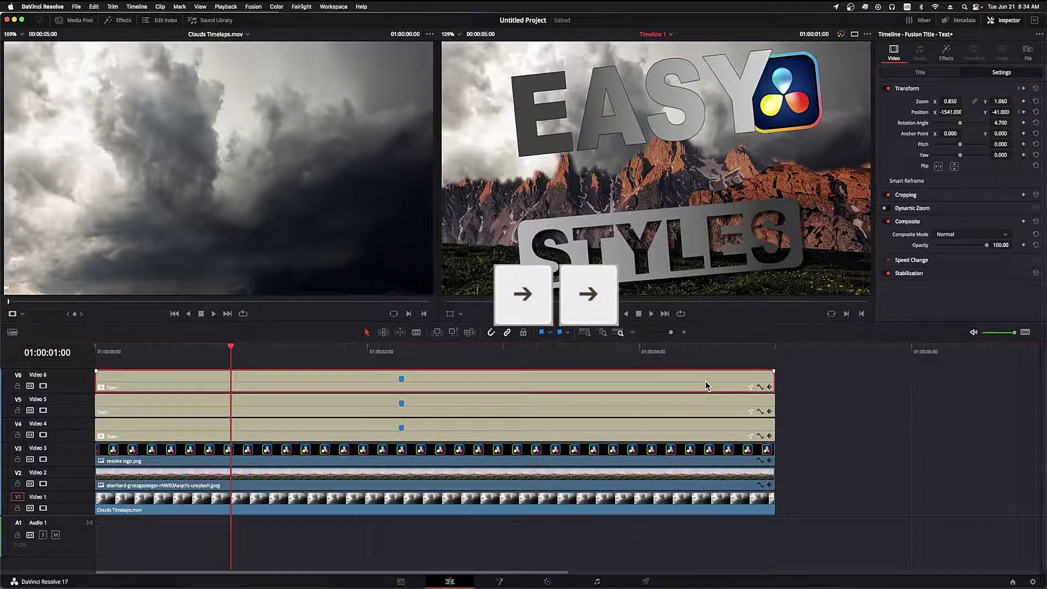
{"action": "left_click", "coordinate": [951, 112]}
{"action": "type", "text": "-11"}
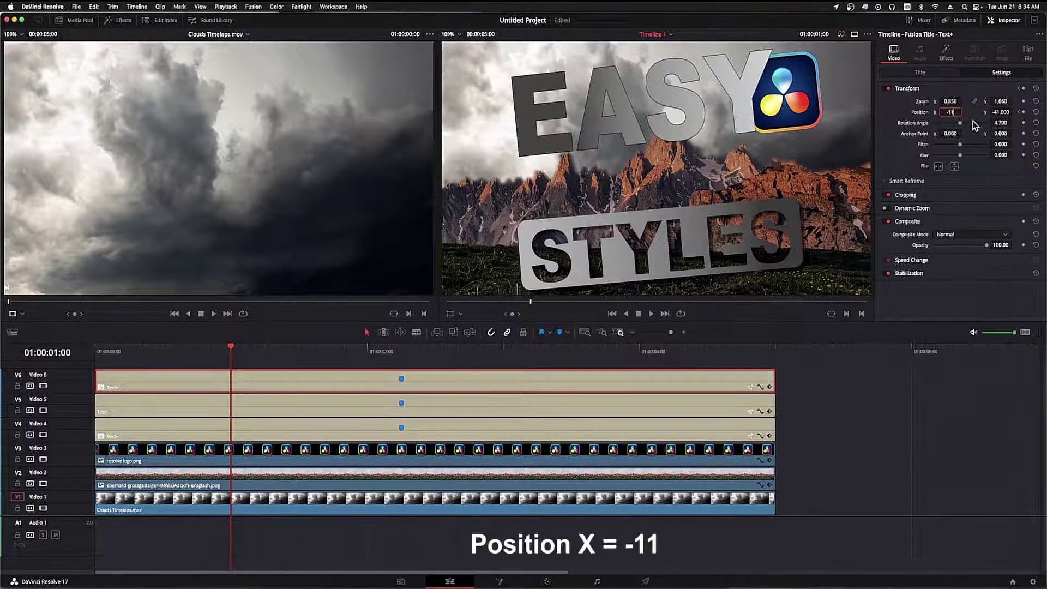
{"action": "key", "text": "Return"}
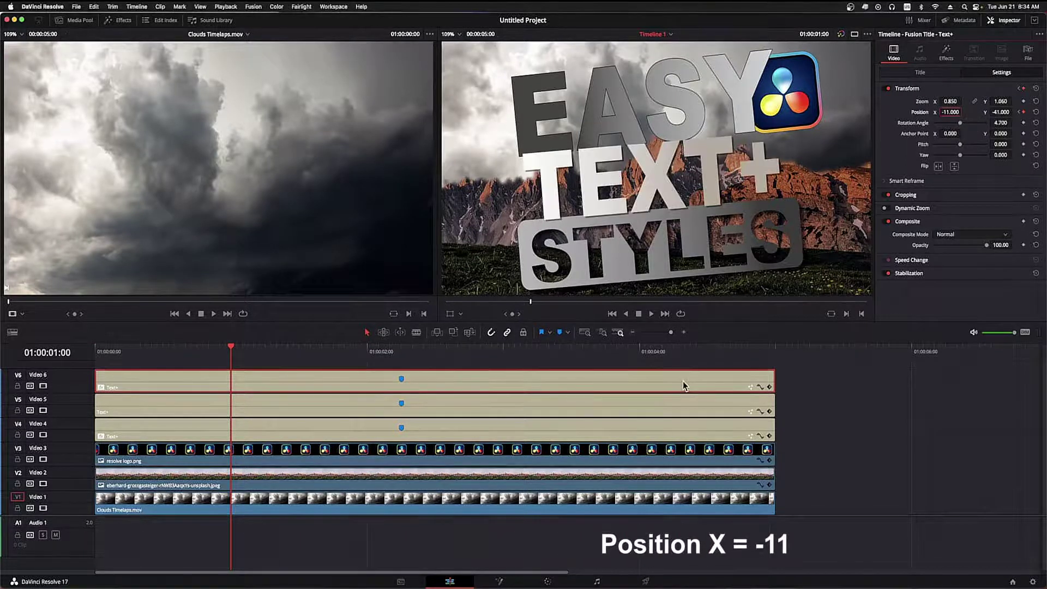
- Advance two frames to 01:00:01:02 and keyframe the TEXT+ title's Position X at 151
{"action": "key", "text": "Right"}
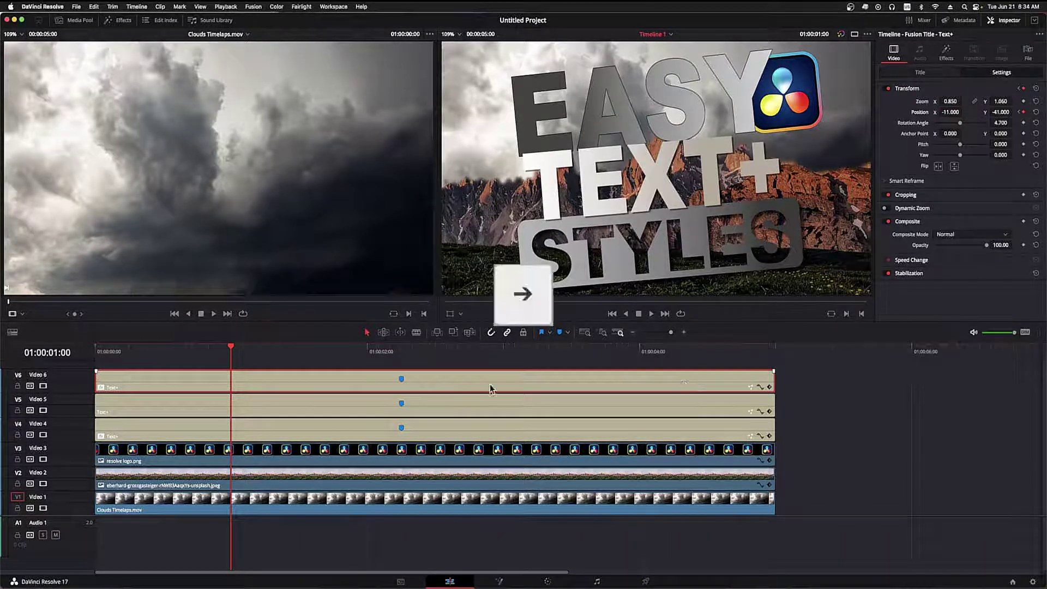
{"action": "key", "text": "Right"}
{"action": "key", "text": "Right"}
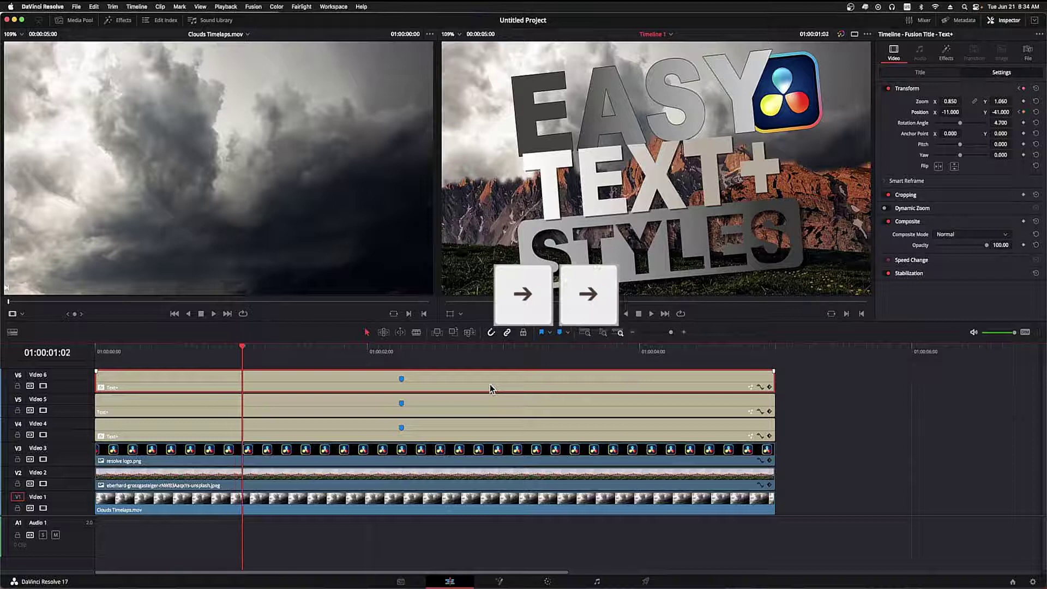
{"action": "left_click", "coordinate": [950, 112]}
{"action": "type", "text": "151"}
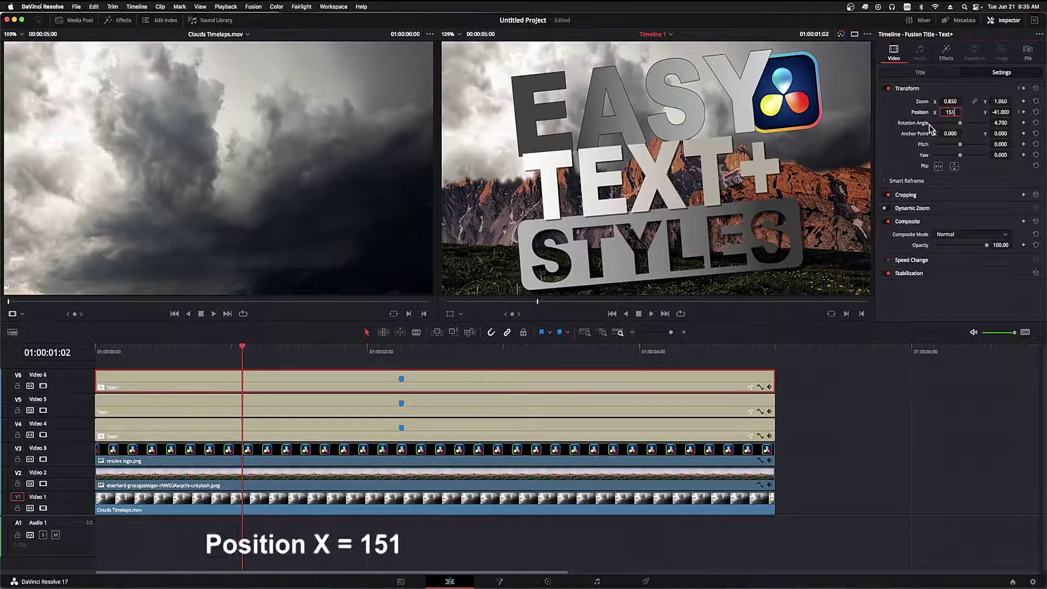
{"action": "key", "text": "Return"}
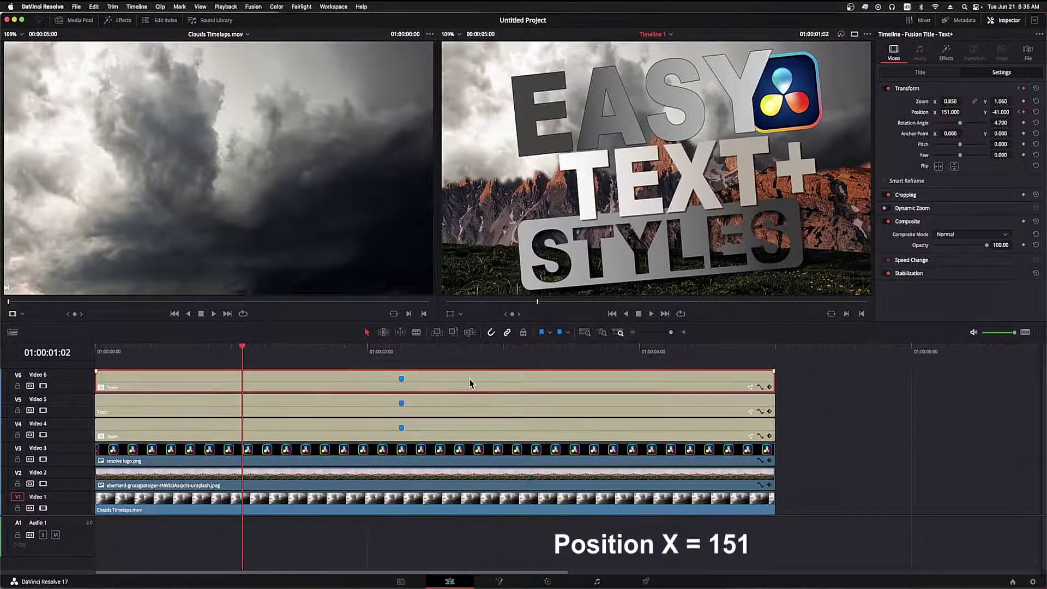
- Keyframe the TEXT+ title's Position X at -168 two frames further on, at 01:00:01:04
{"action": "key", "text": "Right"}
{"action": "key", "text": "Right"}
{"action": "key", "text": "Right"}
{"action": "key", "text": "Right"}
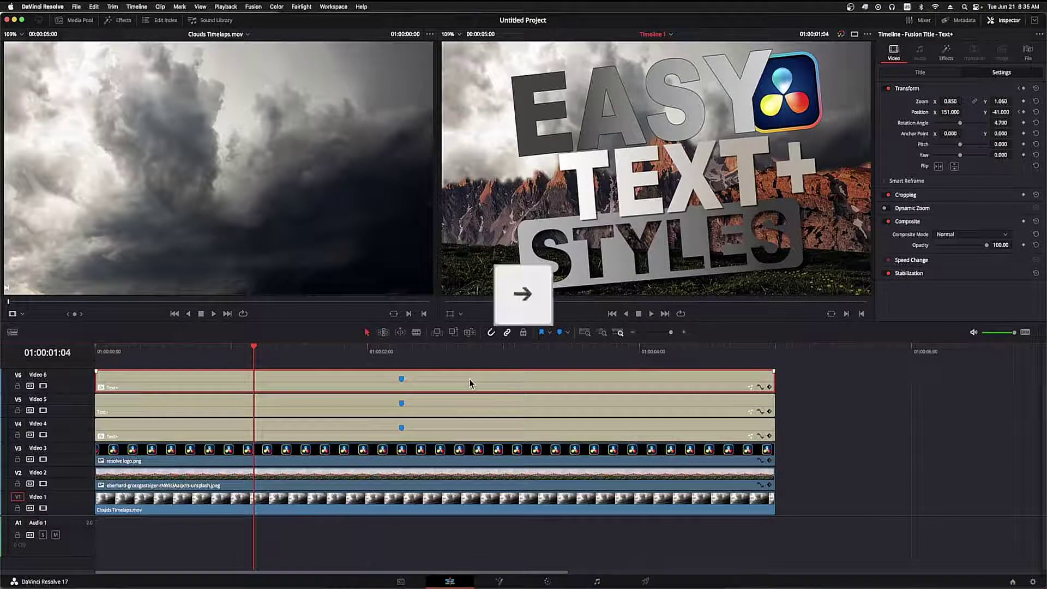
{"action": "left_click", "coordinate": [952, 111]}
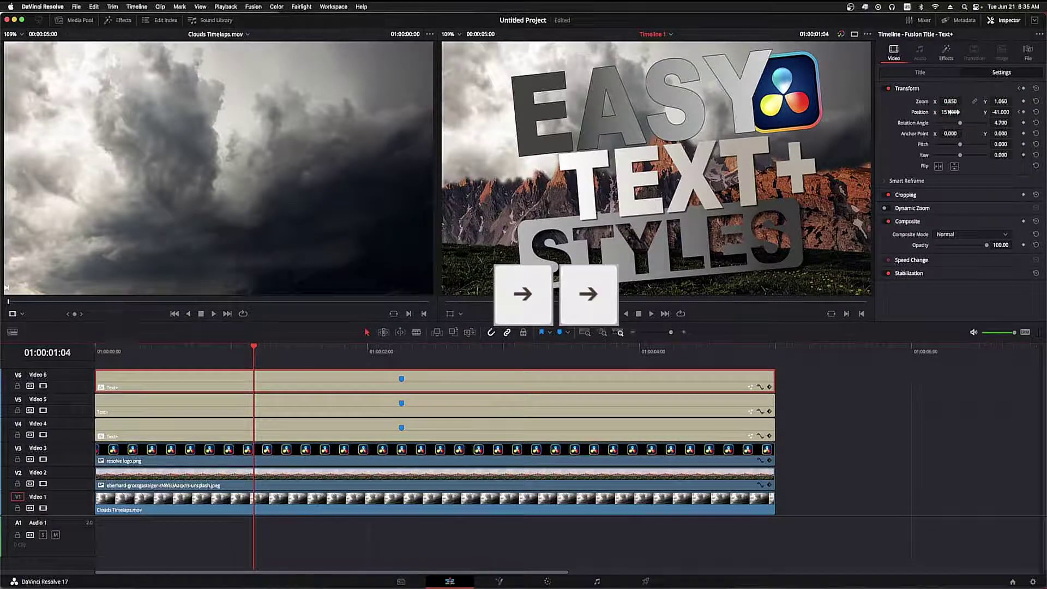
{"action": "type", "text": "-168"}
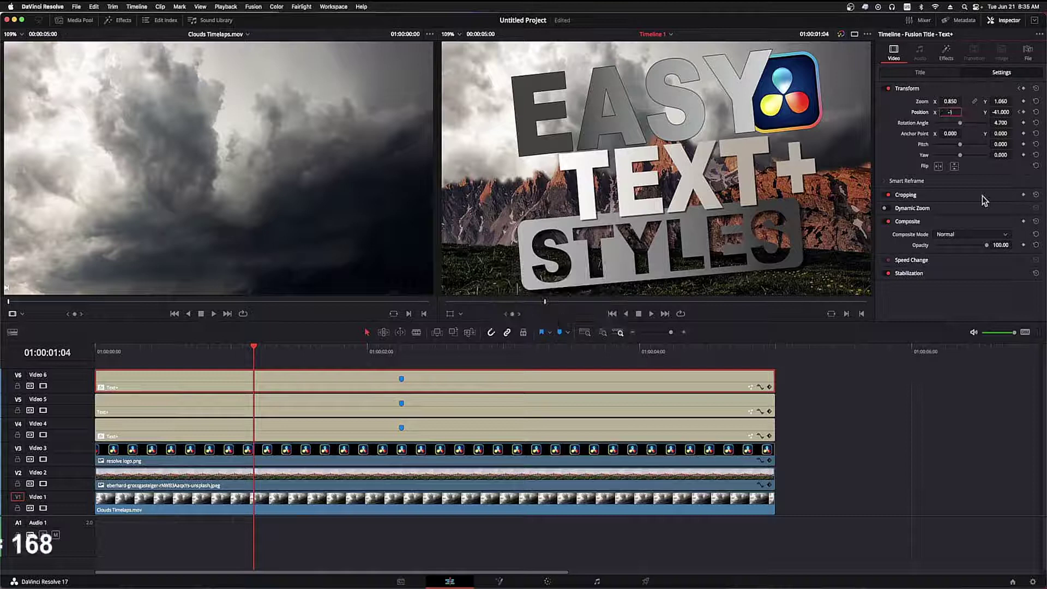
{"action": "key", "text": "Return"}
- Advance five frames to 01:00:01:09 and set the TEXT+ title's Position X to -11 as its final keyframe
{"action": "key", "text": "Right"}
{"action": "key", "text": "Right"}
{"action": "key", "text": "Right"}
{"action": "key", "text": "Right"}
{"action": "key", "text": "Right"}
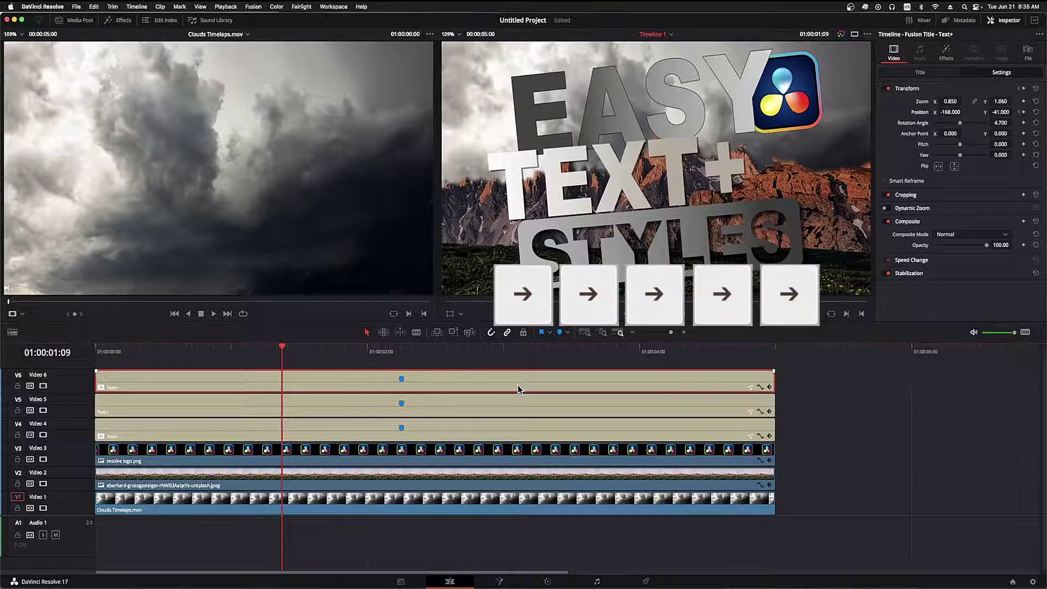
{"action": "type", "text": "11"}
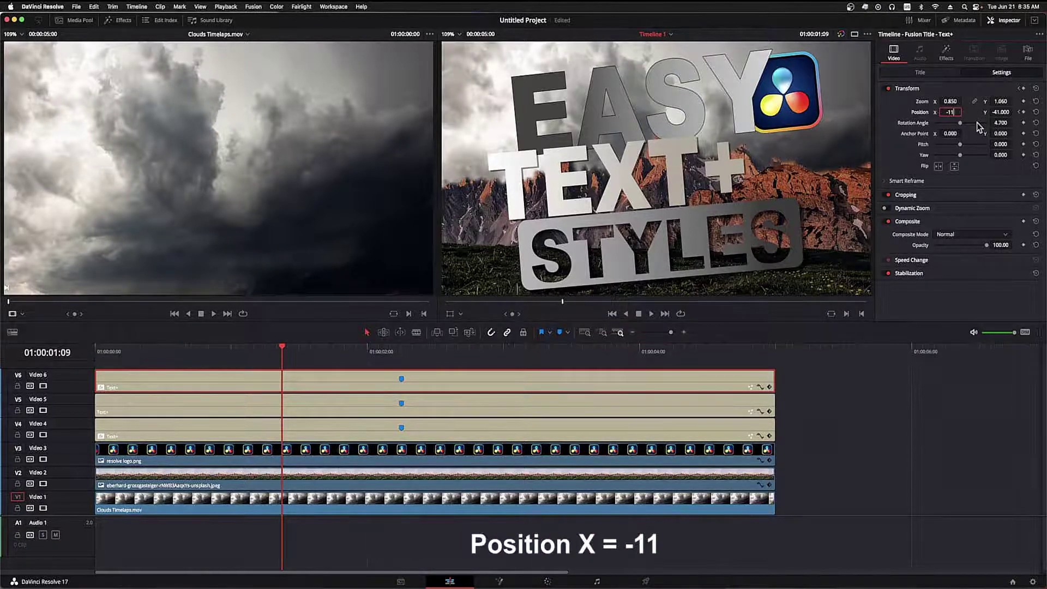
{"action": "key", "text": "Return"}
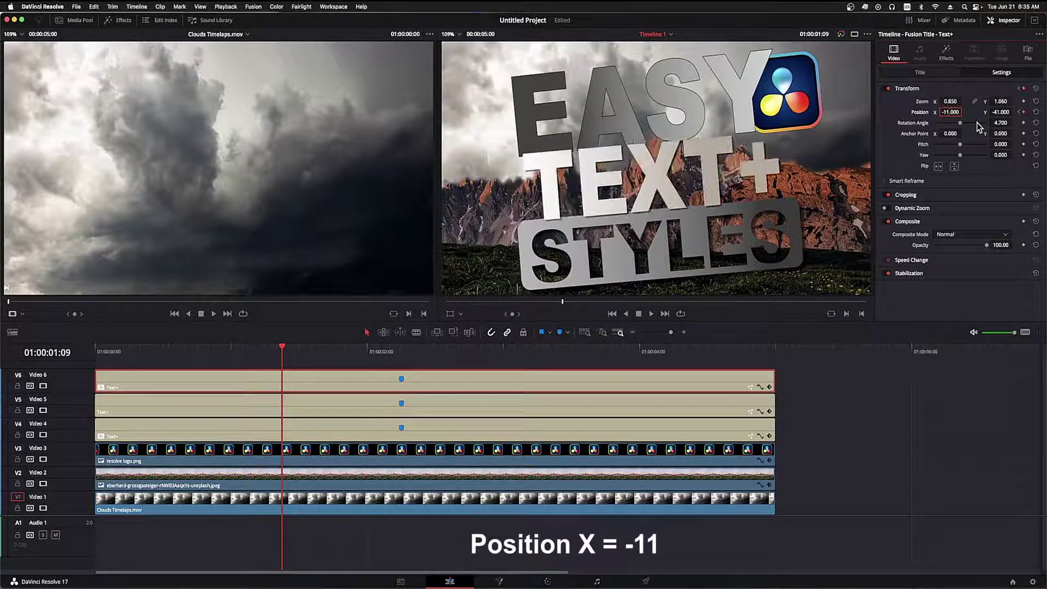
- Play the timeline from the start to preview the TEXT+ title's bouncing slide-in with the other titles
{"action": "left_click", "coordinate": [868, 406]}
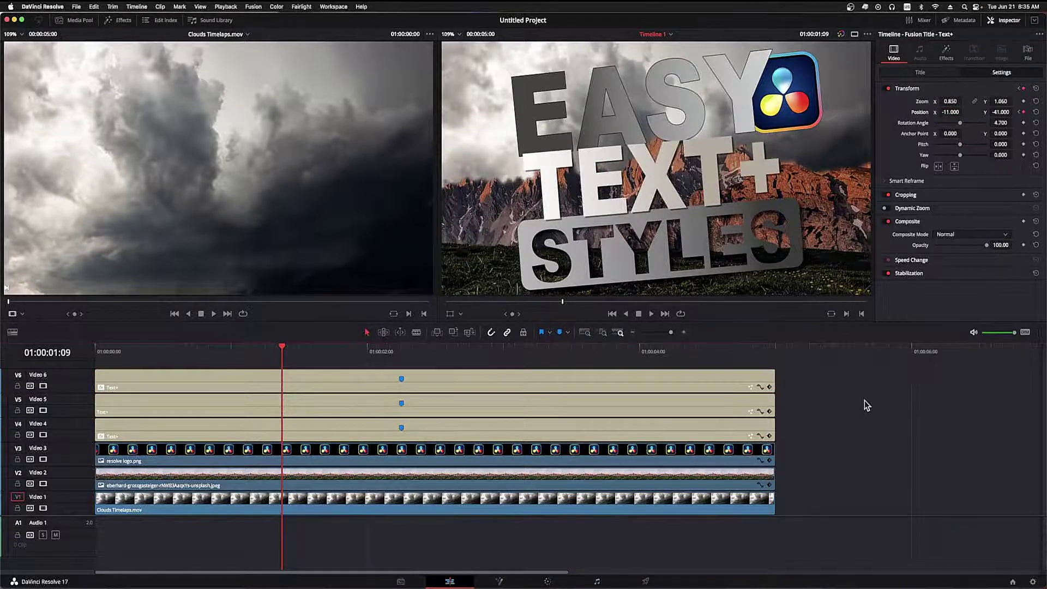
{"action": "key", "text": "Home"}
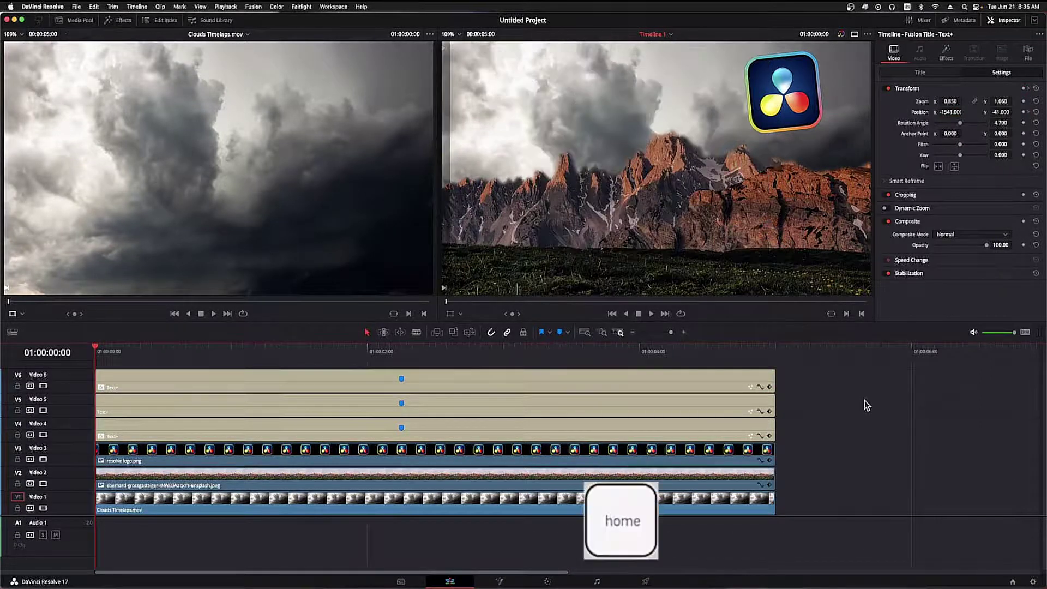
{"action": "key", "text": "space"}
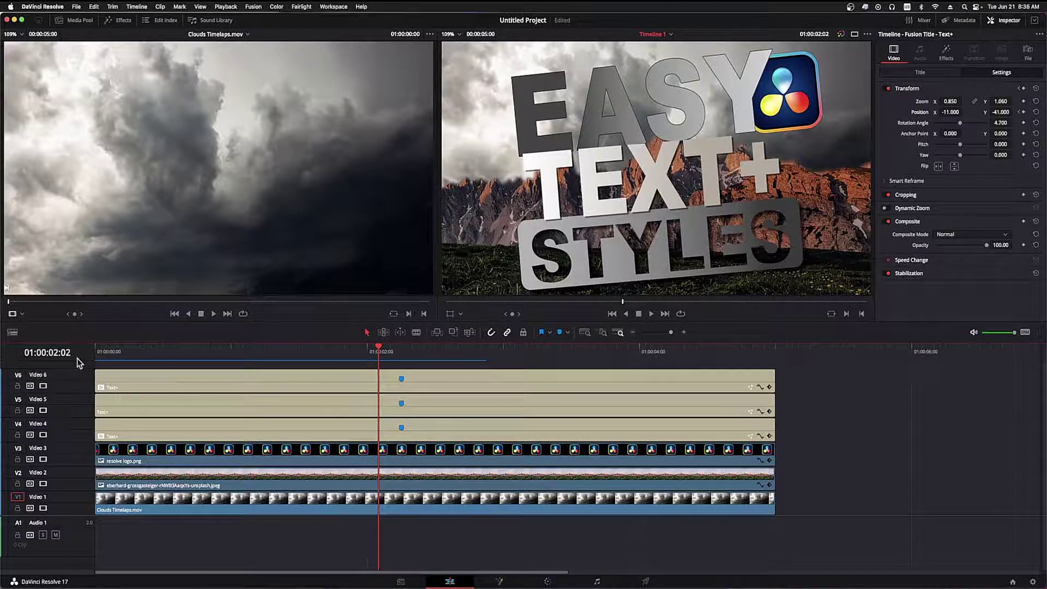
- Move the playhead to 01:00:01:23, keyframe the Resolve logo's opacity at 0, and save the project
{"action": "left_click", "coordinate": [815, 34]}
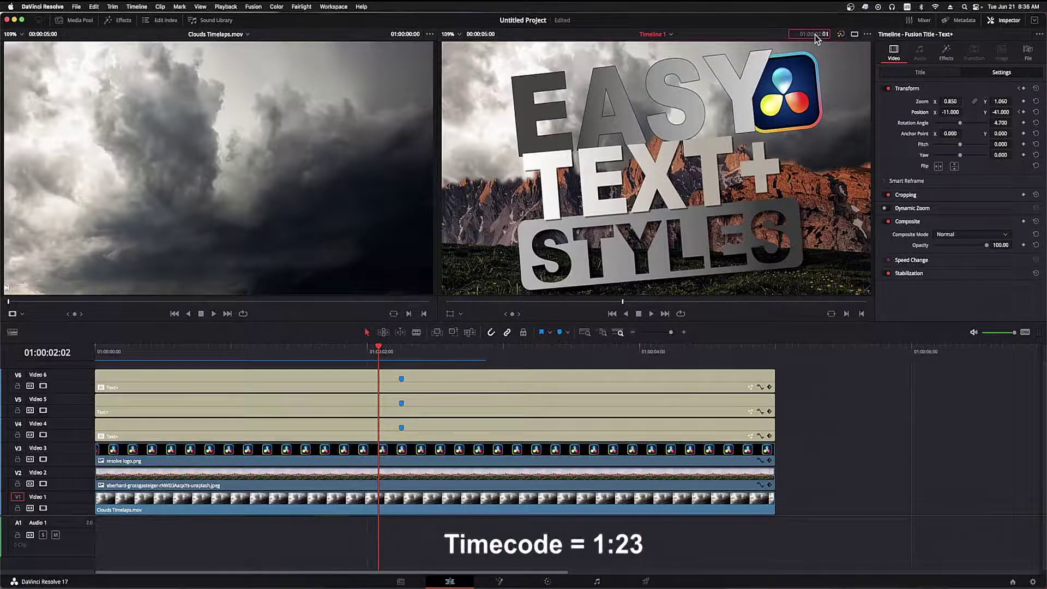
{"action": "type", "text": "1.2"}
{"action": "key", "text": "Return"}
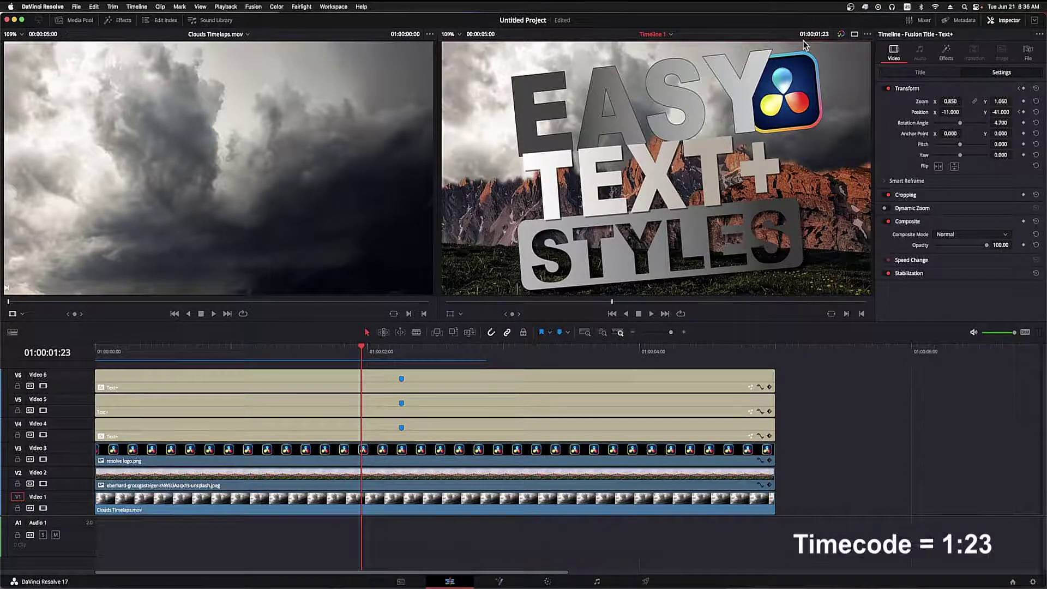
{"action": "left_click", "coordinate": [528, 458]}
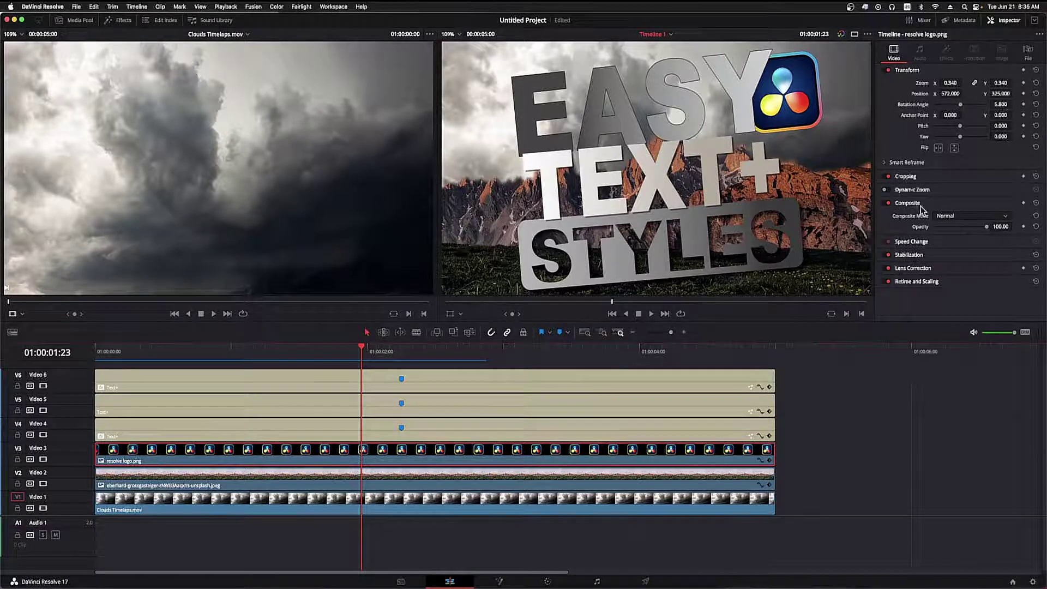
{"action": "type", "text": "0"}
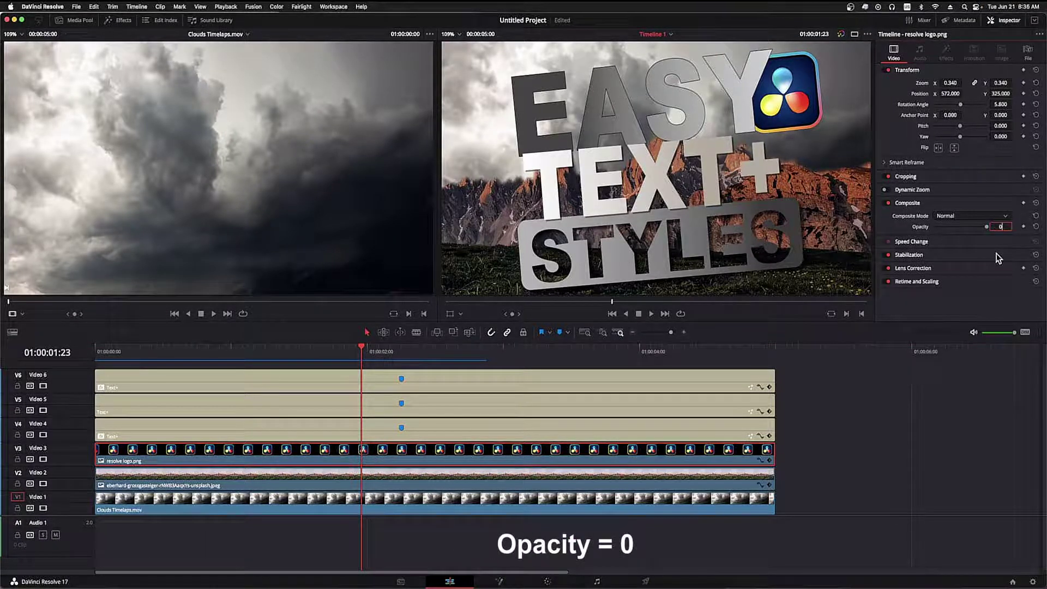
{"action": "key", "text": "Return"}
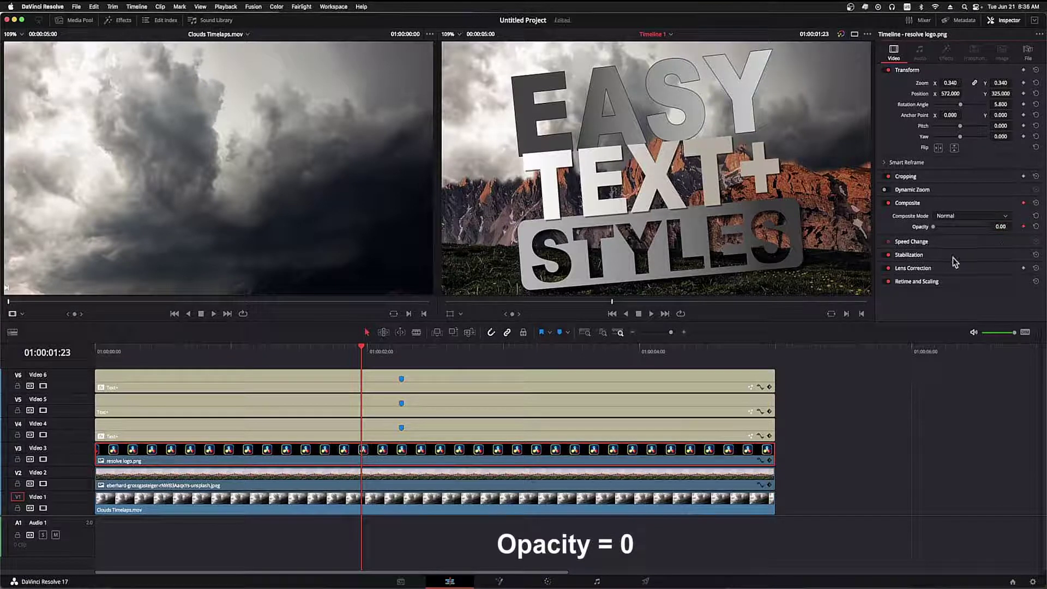
{"action": "key", "text": "super+s"}
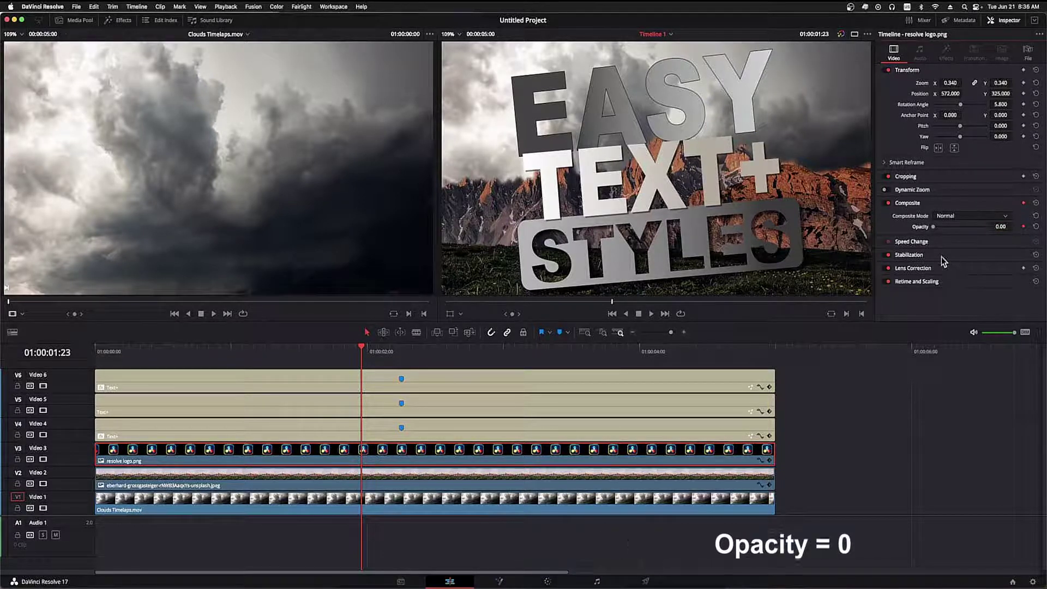
- Move the playhead to 01:00:02:12 and keyframe the Resolve logo's opacity at 100
{"action": "type", "text": "200"}
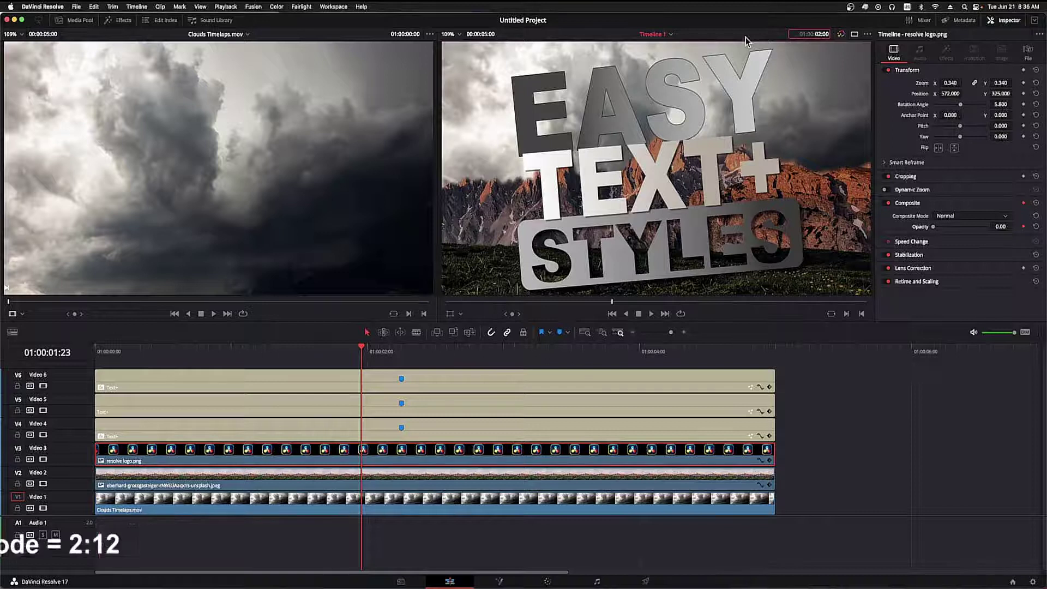
{"action": "type", "text": "12"}
{"action": "key", "text": "Return"}
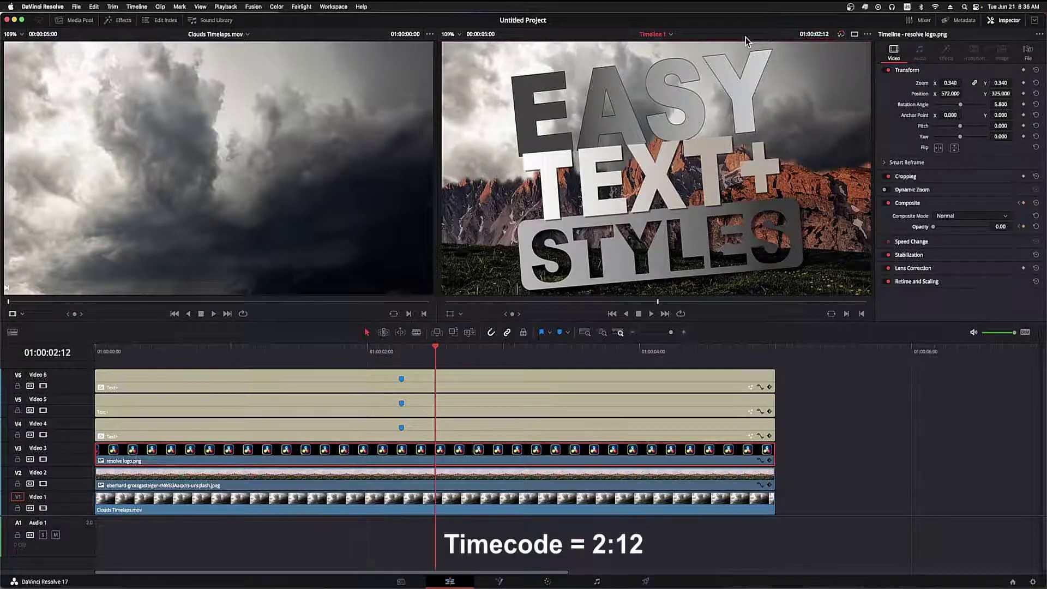
{"action": "left_click", "coordinate": [1001, 227]}
{"action": "type", "text": "100"}
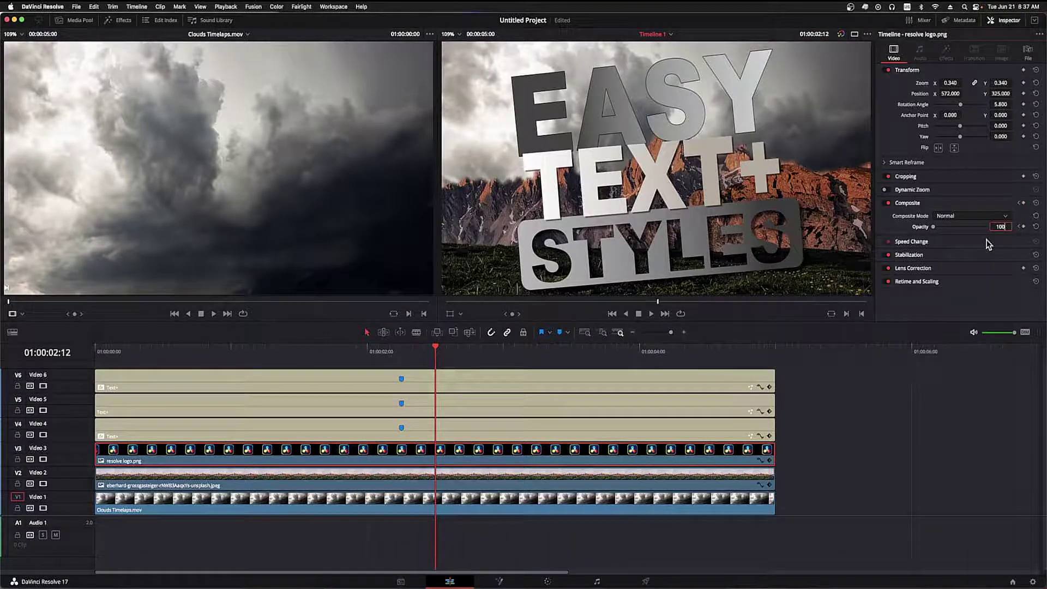
{"action": "key", "text": "Return"}
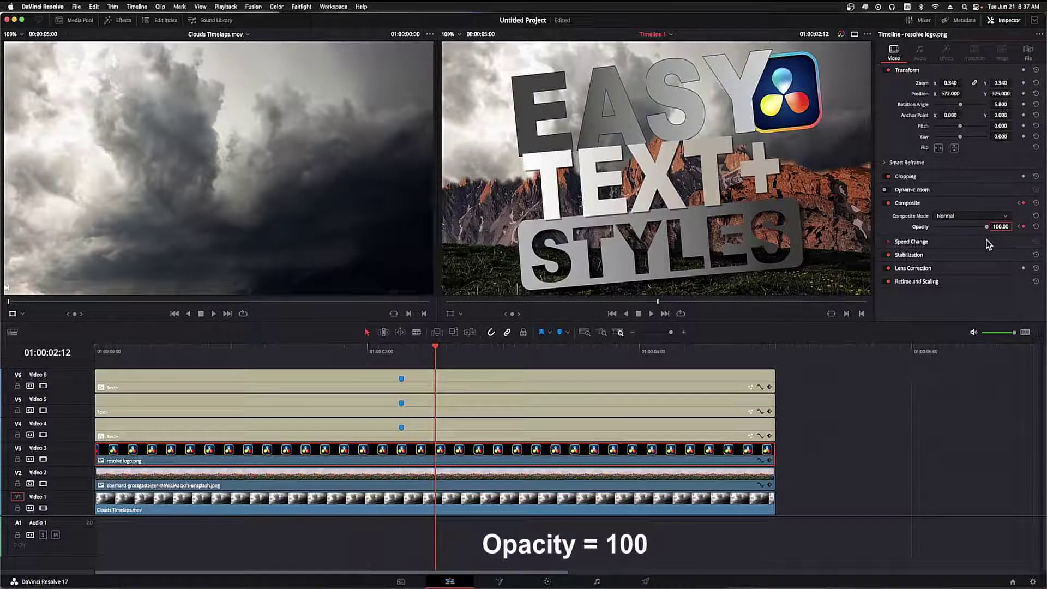
- Play the timeline from the start to preview the logo's fade-in together with the animated titles
{"action": "left_click", "coordinate": [856, 407]}
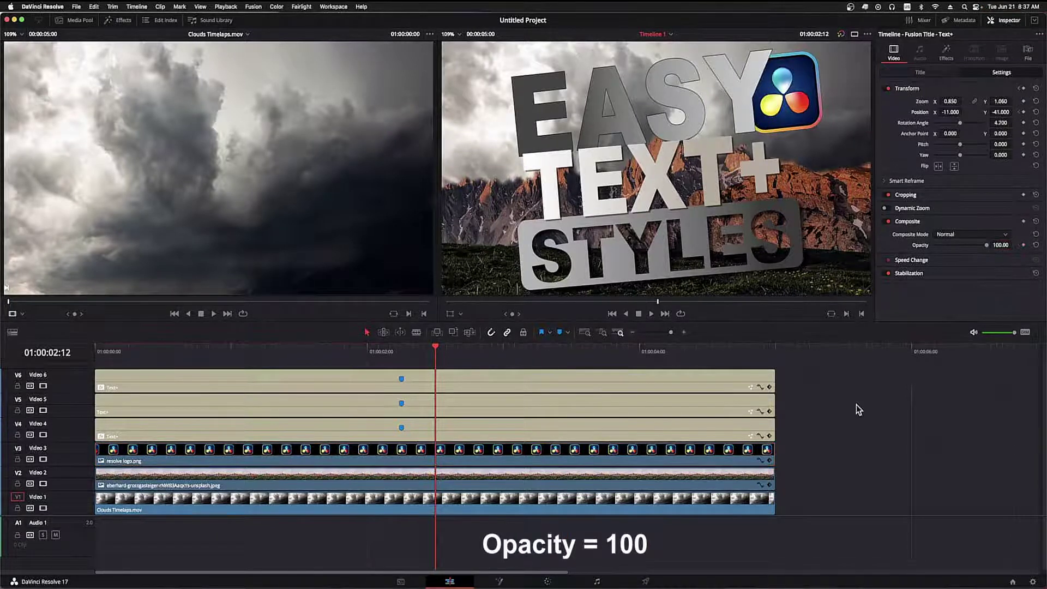
{"action": "key", "text": "Home"}
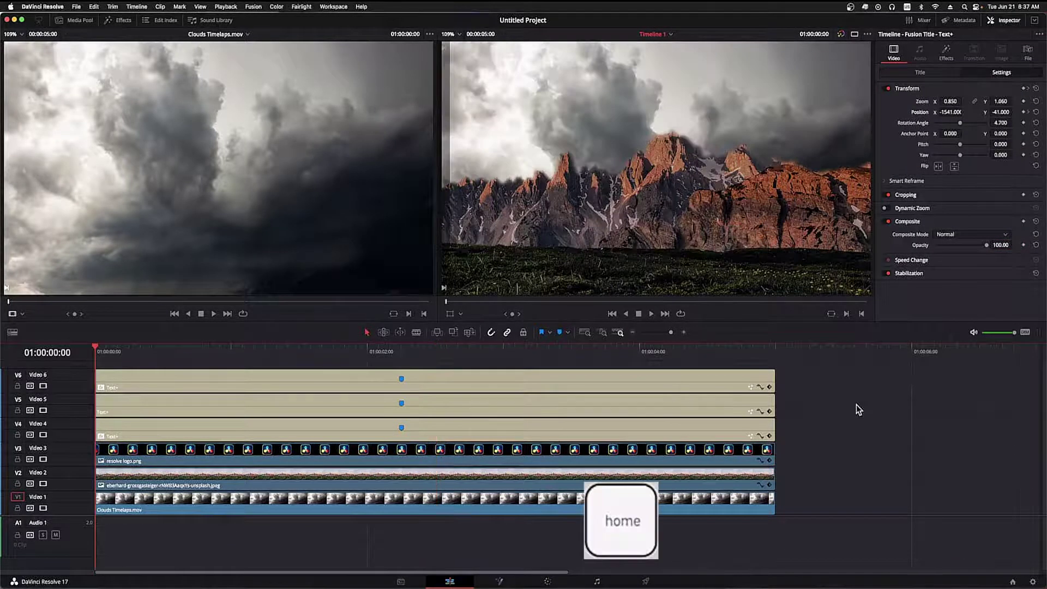
{"action": "key", "text": "space"}
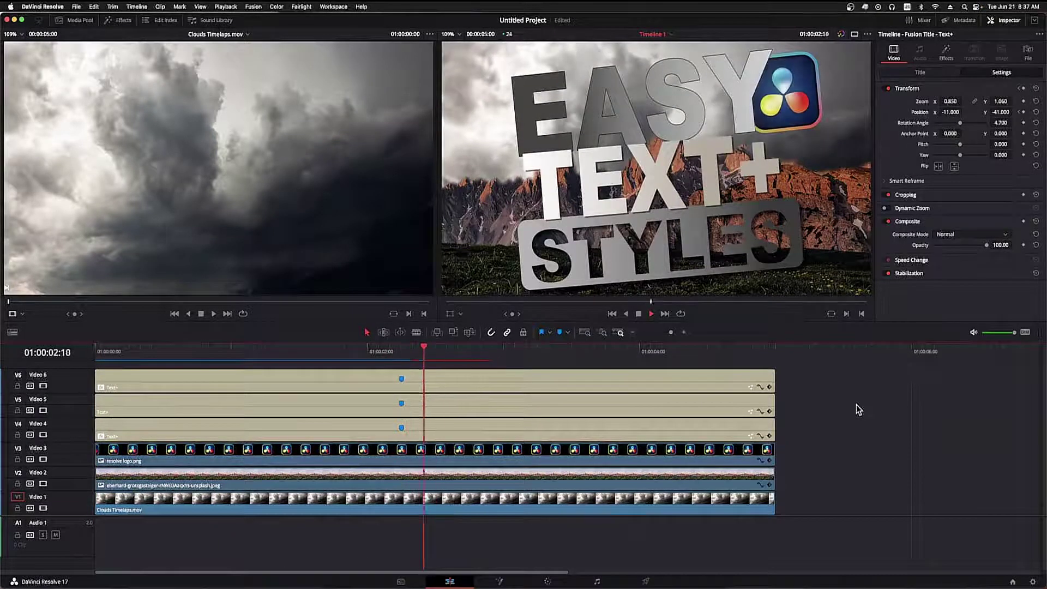
{"action": "key", "text": "space"}
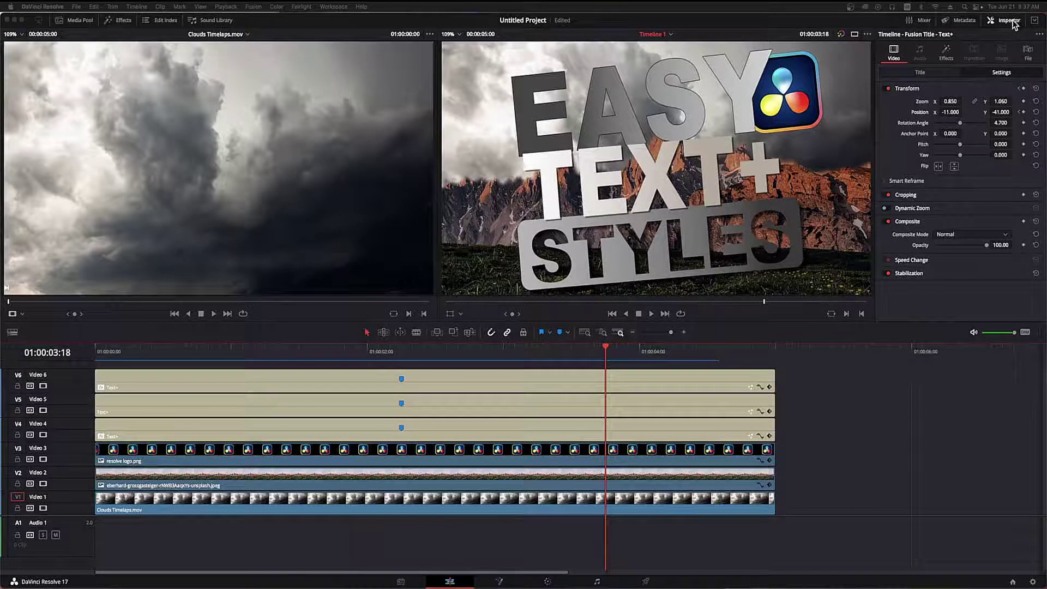
- Hide the Inspector, show the Media Pool, and place the short WHOOSH sound on Audio 1 at the timeline's start
{"action": "key", "text": "shift+z"}
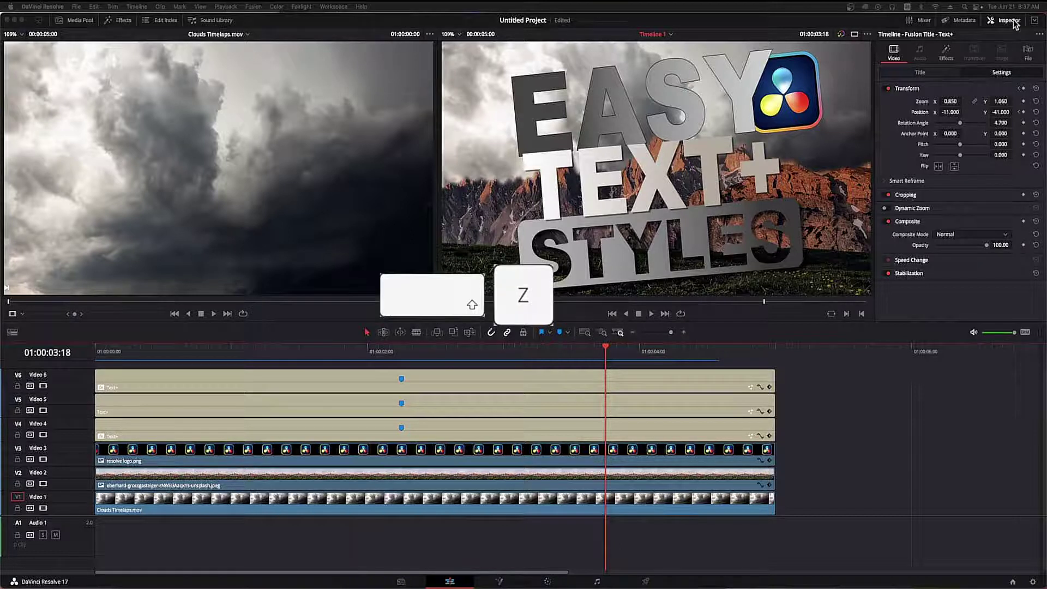
{"action": "left_click", "coordinate": [1013, 22]}
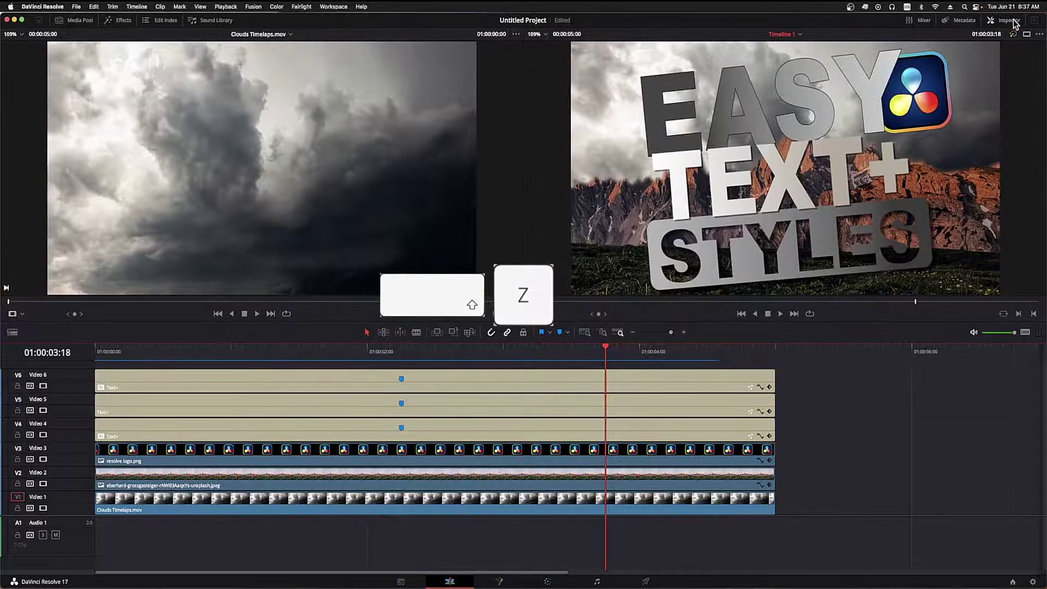
{"action": "left_click", "coordinate": [74, 20]}
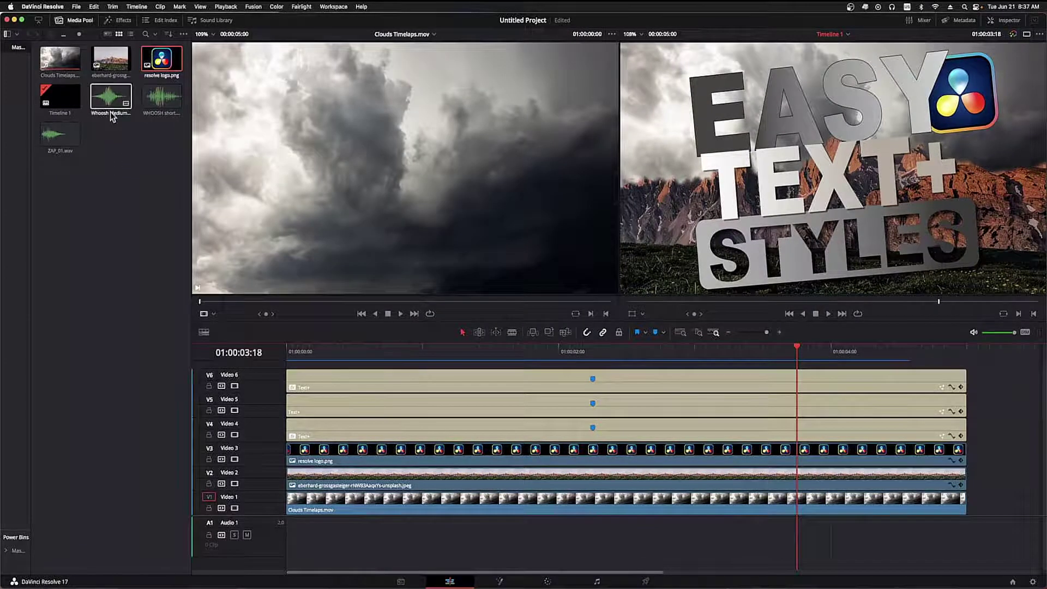
{"action": "left_click", "coordinate": [139, 155]}
{"action": "left_click", "coordinate": [162, 100]}
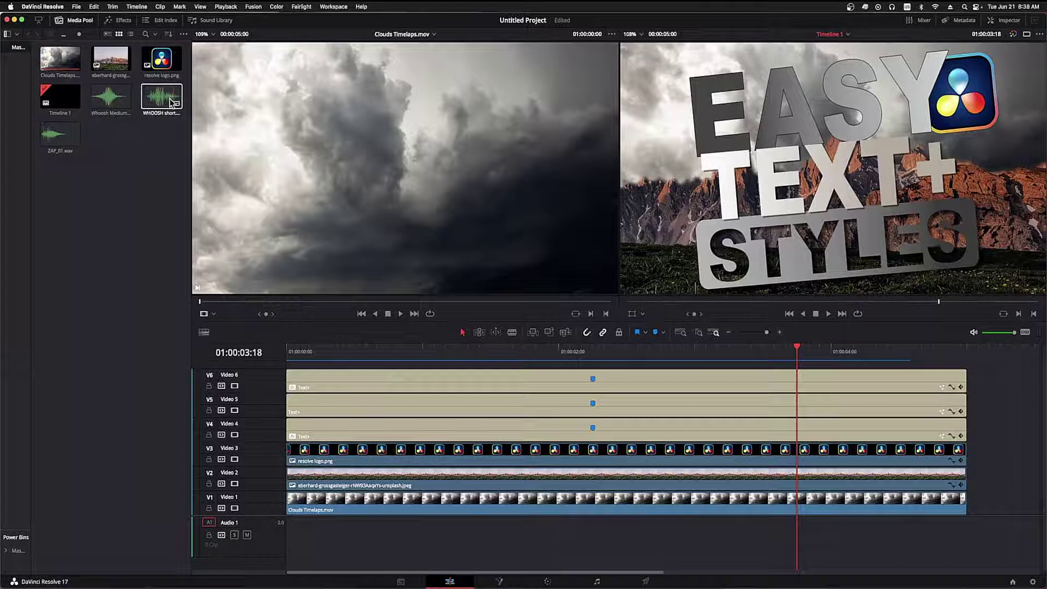
{"action": "left_click_drag", "start_coordinate": [162, 102], "coordinate": [294, 523]}
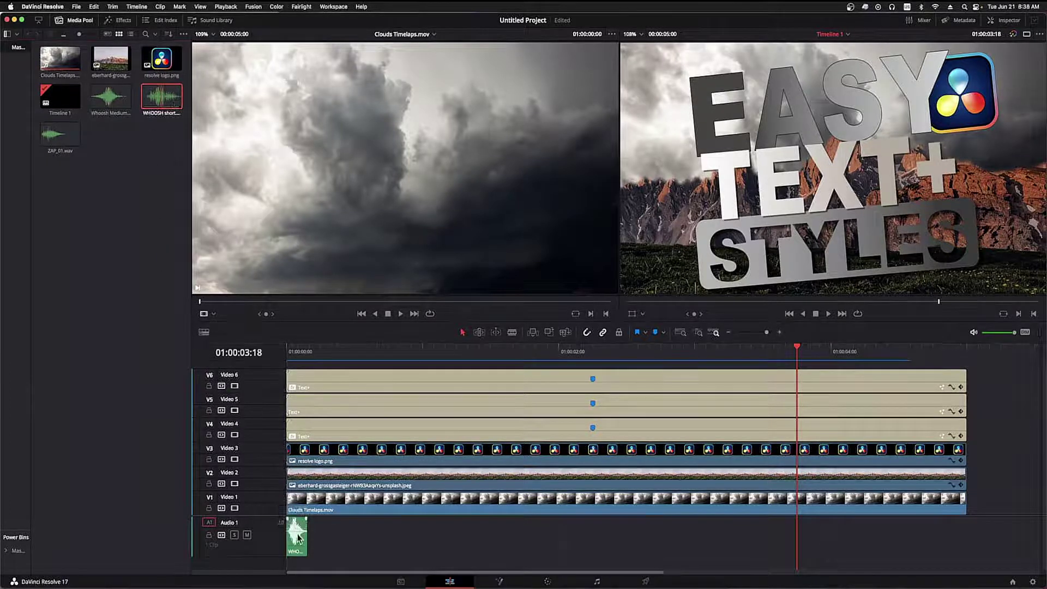
- Enlarge the timeline area and change the Audio 1 track type to Mono
{"action": "left_click_drag", "start_coordinate": [474, 321], "coordinate": [466, 278]}
{"action": "right_click", "coordinate": [270, 497]}
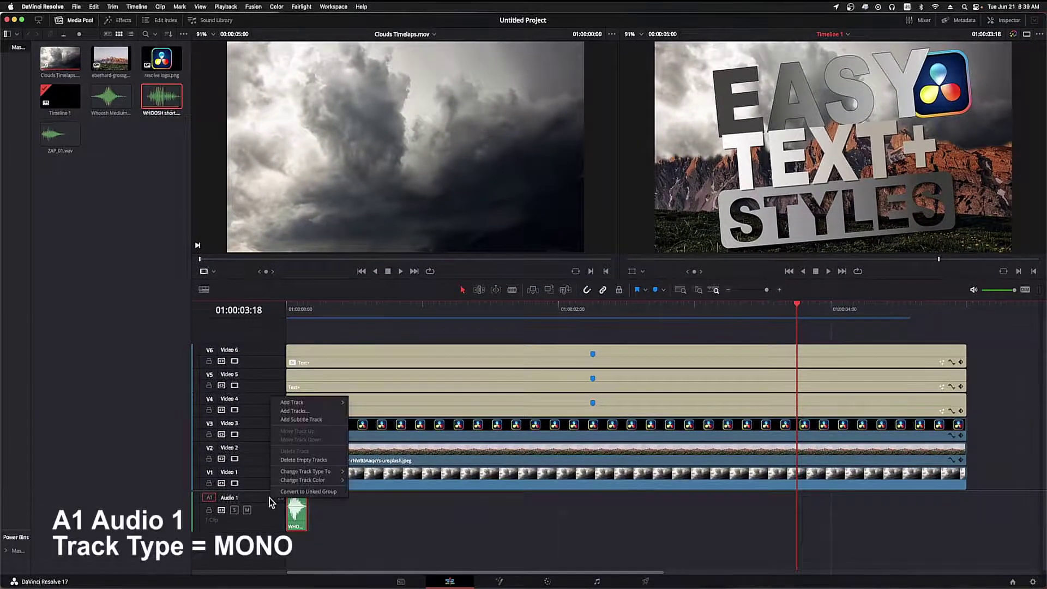
{"action": "mouse_move", "coordinate": [299, 473]}
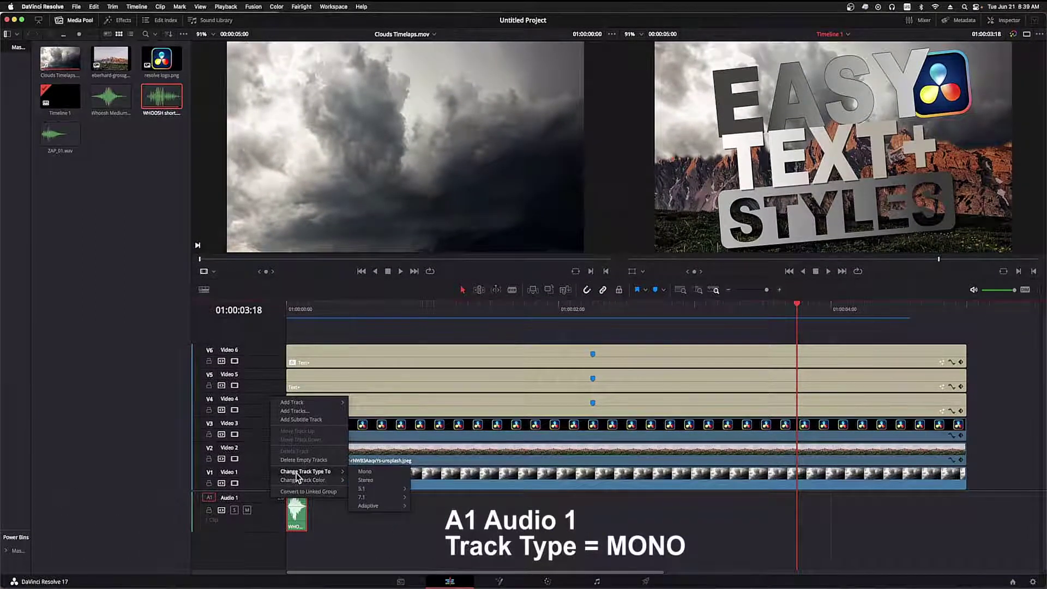
{"action": "left_click", "coordinate": [357, 472]}
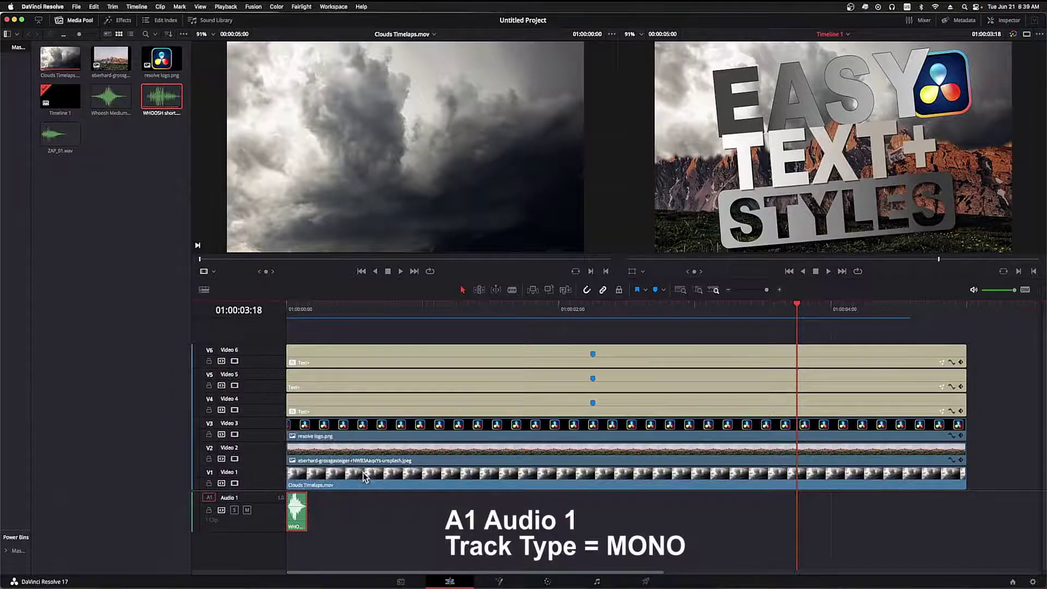
- Shrink the Audio 1 track to its minimum height and look at the timeline's track height options
{"action": "scroll", "coordinate": [977, 475], "scroll_direction": "down", "scroll_amount": 3}
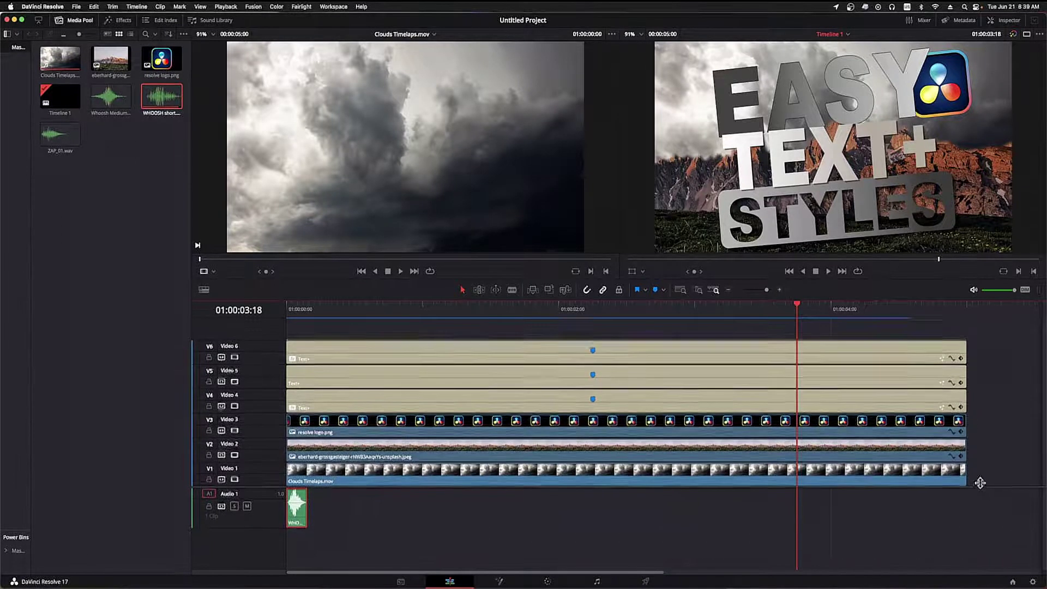
{"action": "scroll", "coordinate": [976, 469], "scroll_direction": "down", "scroll_amount": 1}
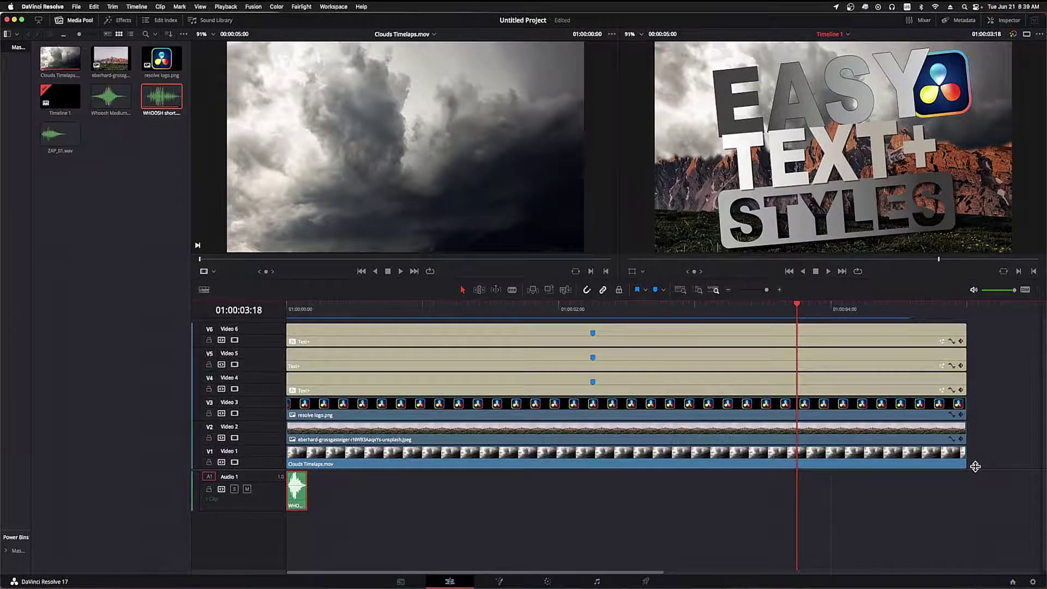
{"action": "scroll", "coordinate": [334, 496], "scroll_direction": "down", "scroll_amount": 3}
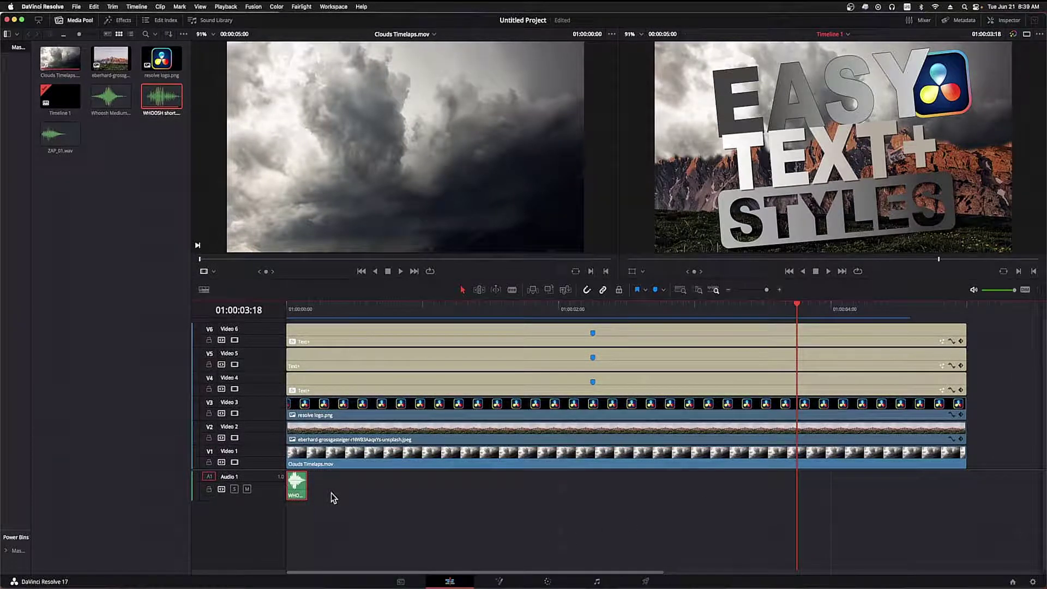
{"action": "scroll", "coordinate": [324, 479], "scroll_direction": "down", "scroll_amount": 4}
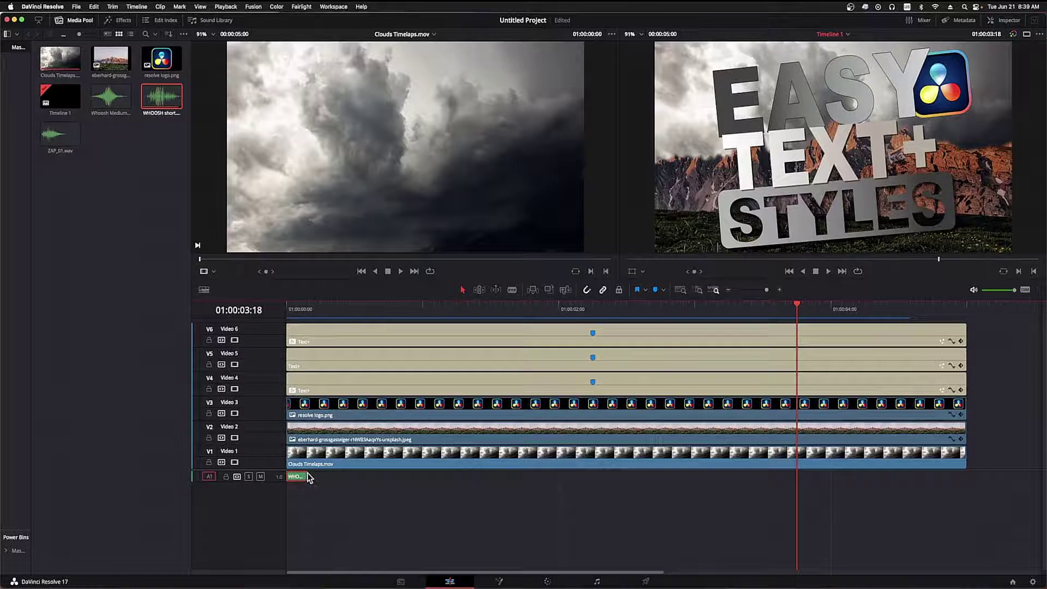
{"action": "left_click", "coordinate": [204, 289]}
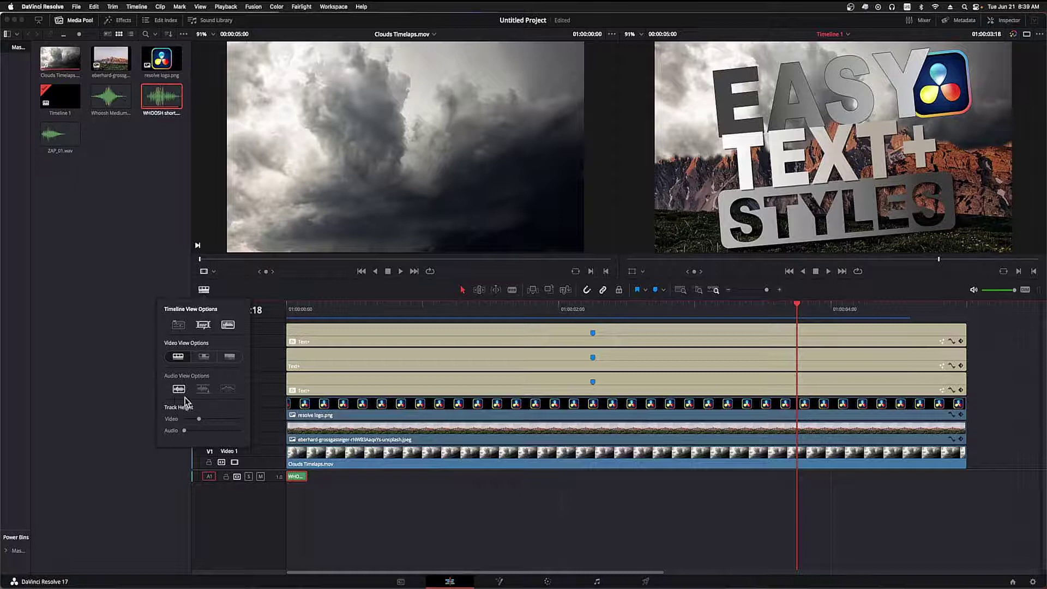
{"action": "left_click", "coordinate": [313, 498]}
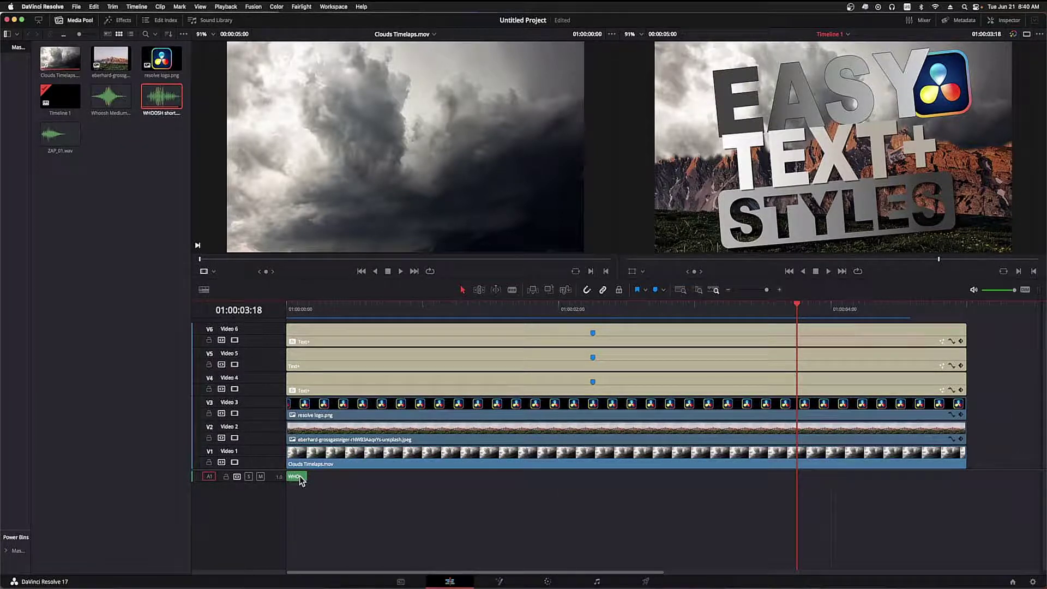
- Increase the Audio 1 track height until the whoosh clip's waveform is large enough to read
{"action": "scroll", "coordinate": [299, 482], "scroll_direction": "up", "scroll_amount": 2}
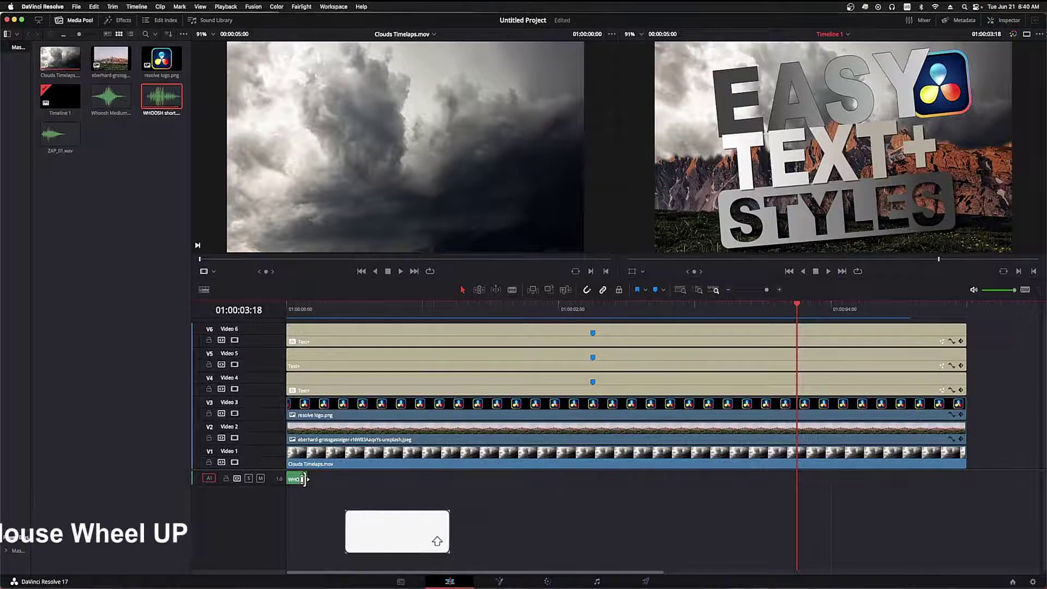
{"action": "scroll", "coordinate": [297, 486], "scroll_direction": "up", "scroll_amount": 3}
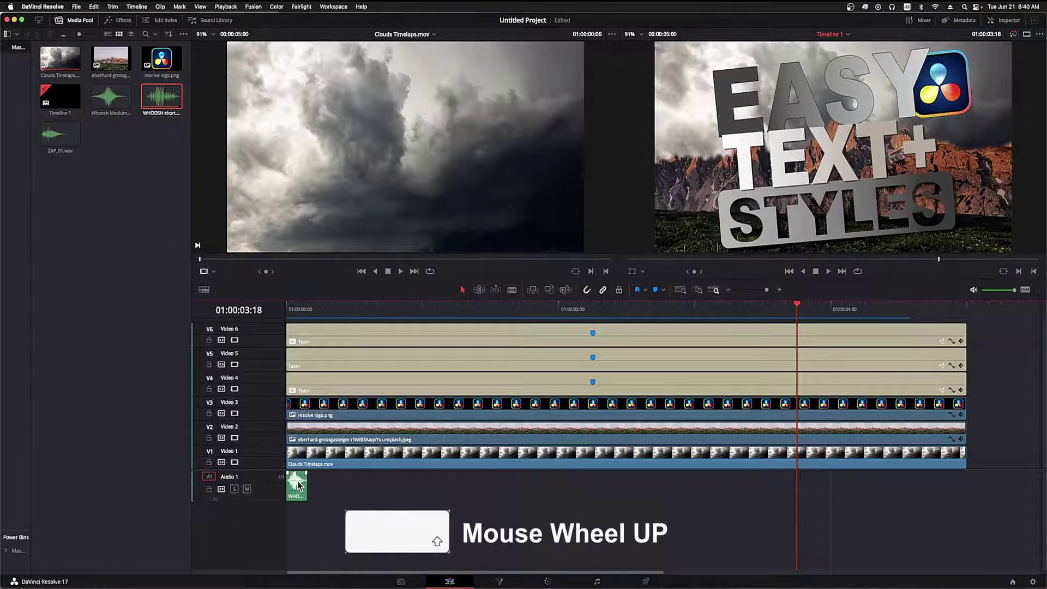
{"action": "scroll", "coordinate": [298, 479], "scroll_direction": "up", "scroll_amount": 3}
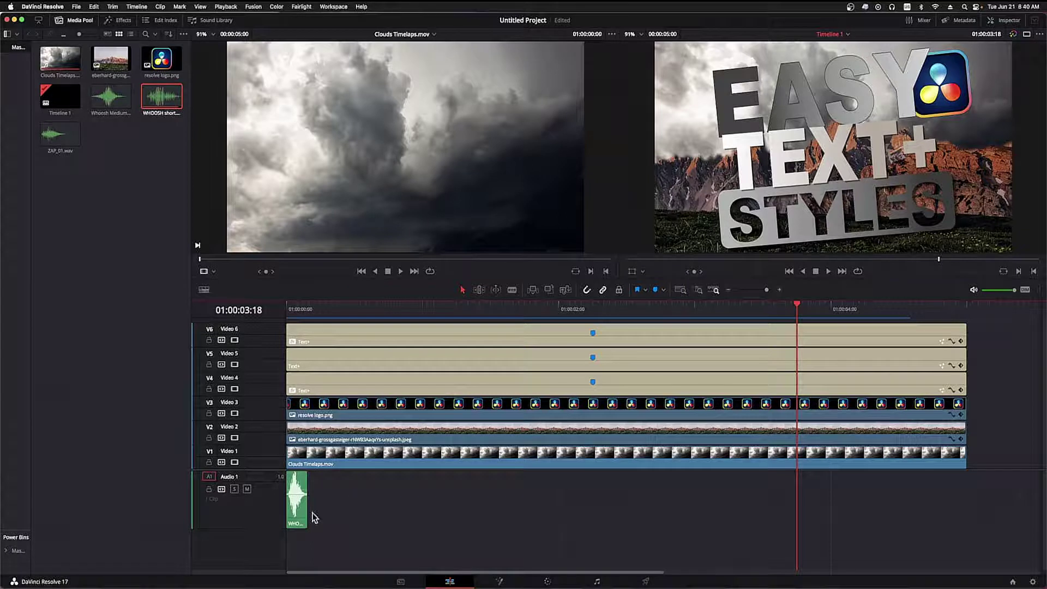
- Play the timeline from the start to check the whoosh sound against the first title, and return to the start
{"action": "key", "text": "Home"}
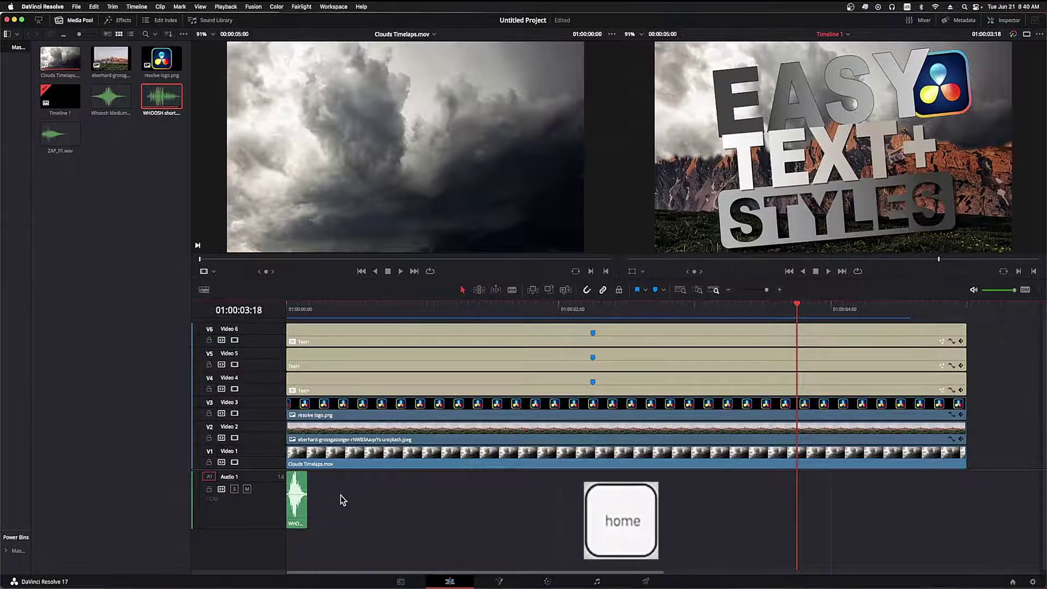
{"action": "key", "text": "space"}
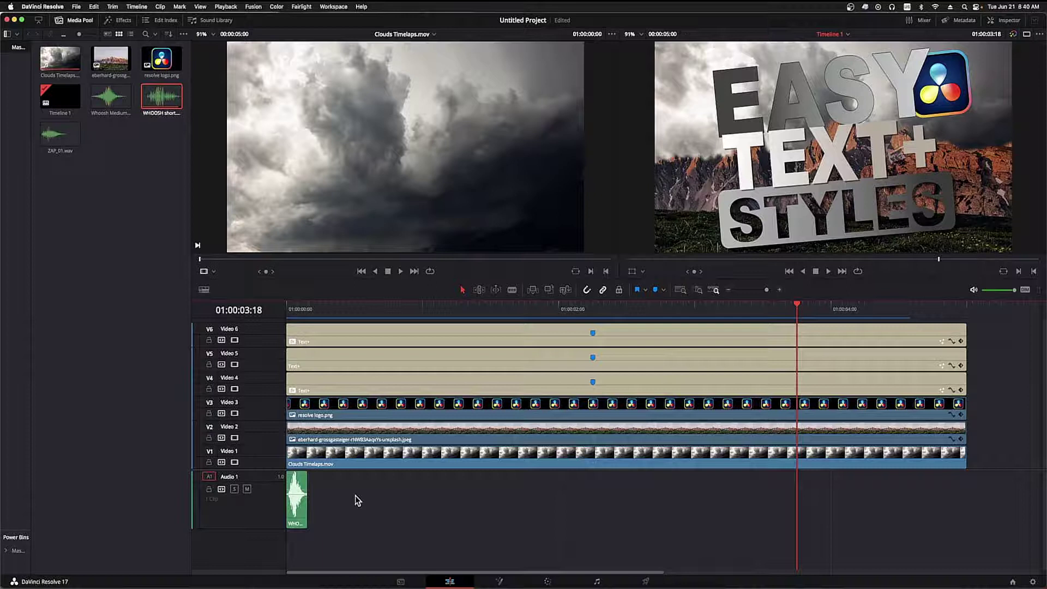
{"action": "key", "text": "Home"}
{"action": "key", "text": "space"}
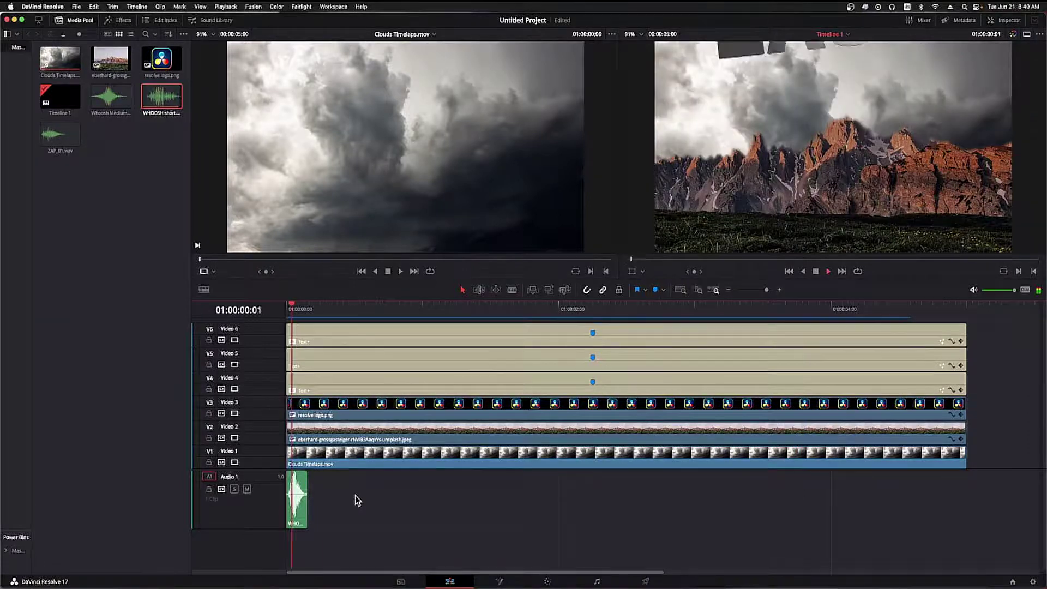
{"action": "key", "text": "Home"}
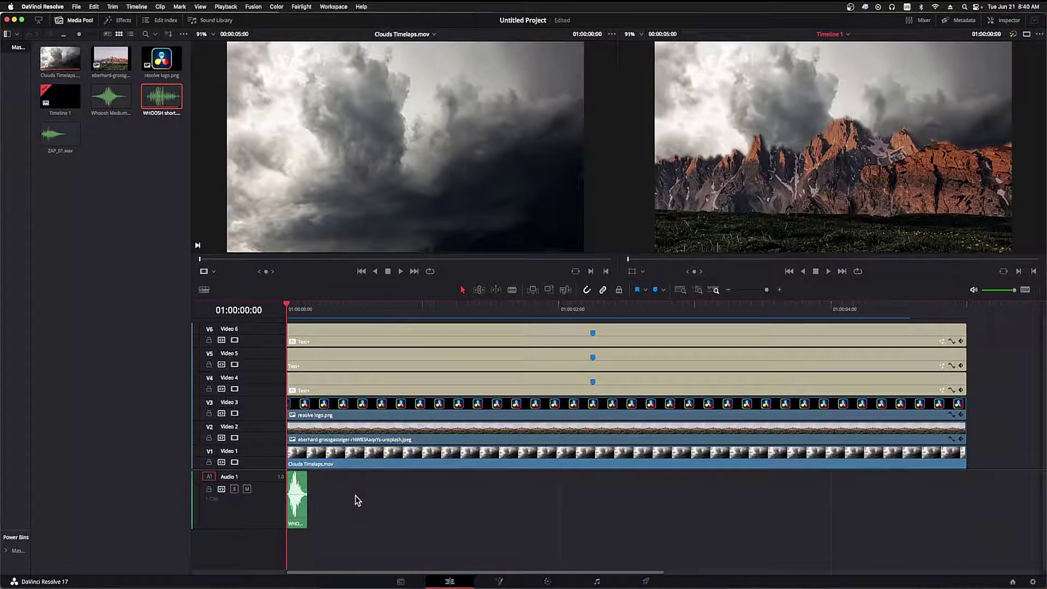
- Show the Video 4 title's keyframes and place a second short whoosh clip on Audio 1 at its first Transform keyframe
{"action": "left_click", "coordinate": [958, 384]}
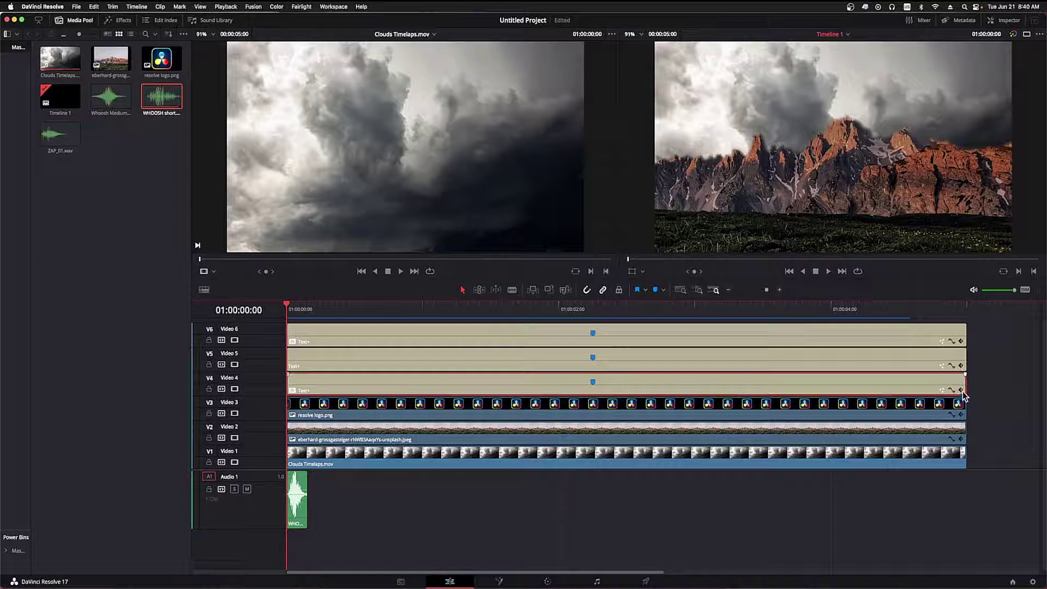
{"action": "left_click", "coordinate": [961, 391]}
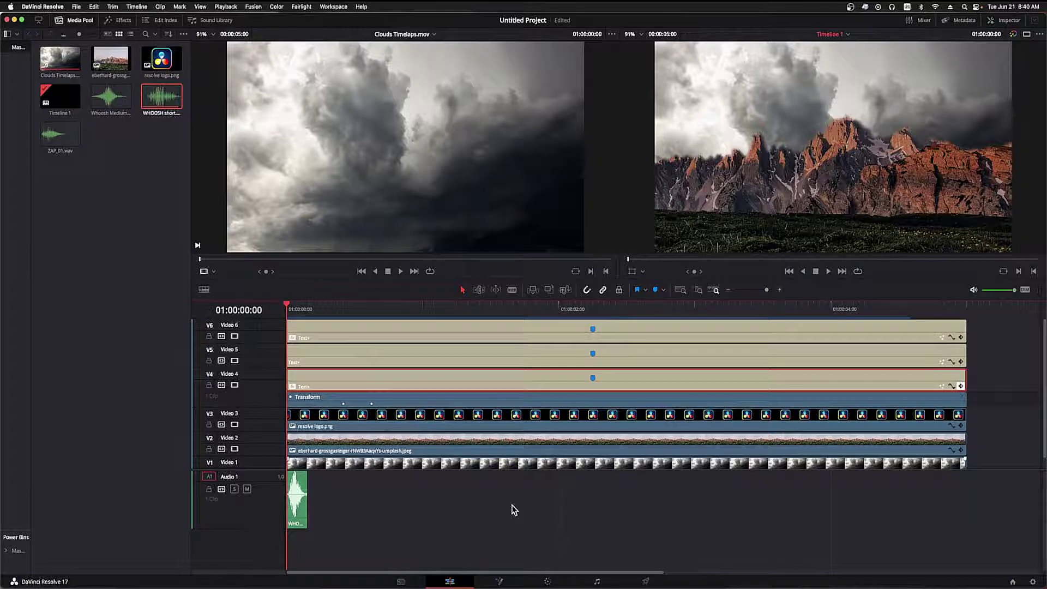
{"action": "left_click_drag", "start_coordinate": [337, 397], "coordinate": [376, 408]}
{"action": "left_click", "coordinate": [366, 505]}
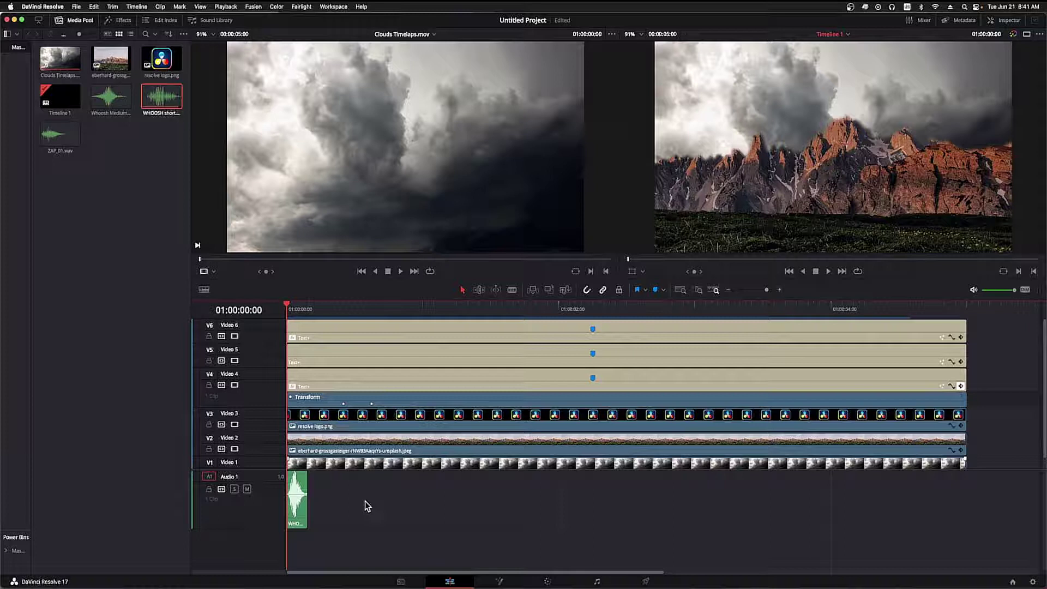
{"action": "left_click_drag", "start_coordinate": [162, 100], "coordinate": [349, 507]}
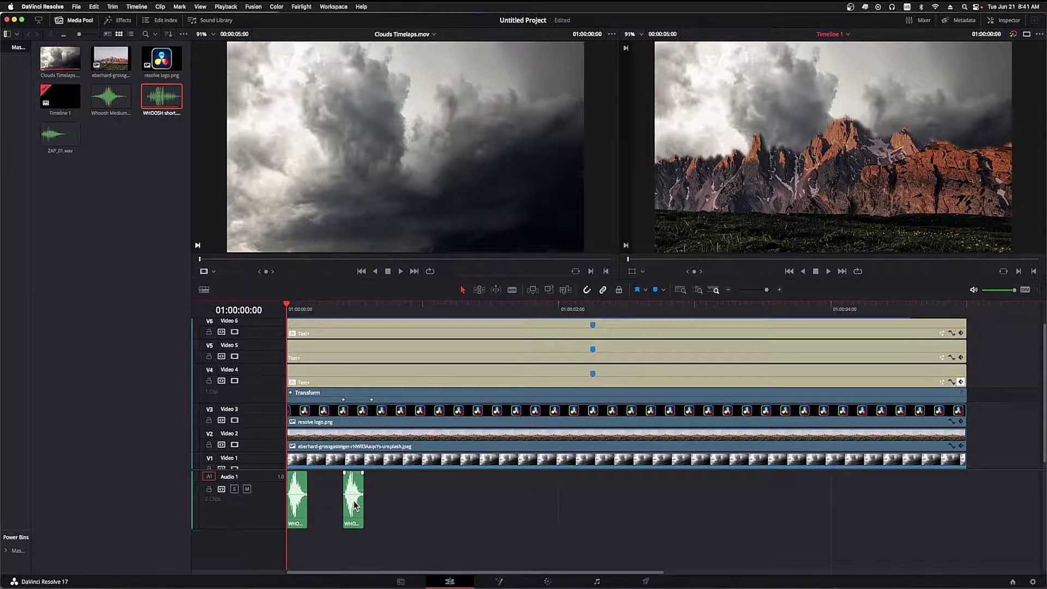
- Save the project and nudge the second short whoosh slightly later with snapping off, turning snapping back on
{"action": "left_click", "coordinate": [355, 505]}
{"action": "key", "text": "super+s"}
{"action": "left_click_drag", "start_coordinate": [352, 508], "coordinate": [357, 507]}
{"action": "key", "text": "n"}
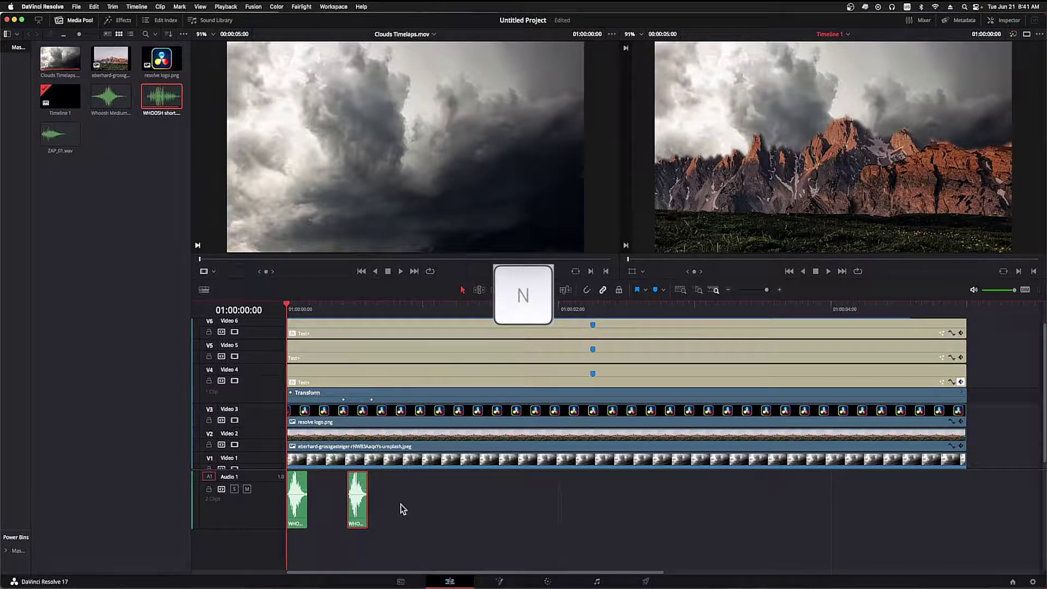
{"action": "key", "text": "n"}
- Play the timeline from the start to check both short whooshes against their titles, and stop playback
{"action": "key", "text": "Home"}
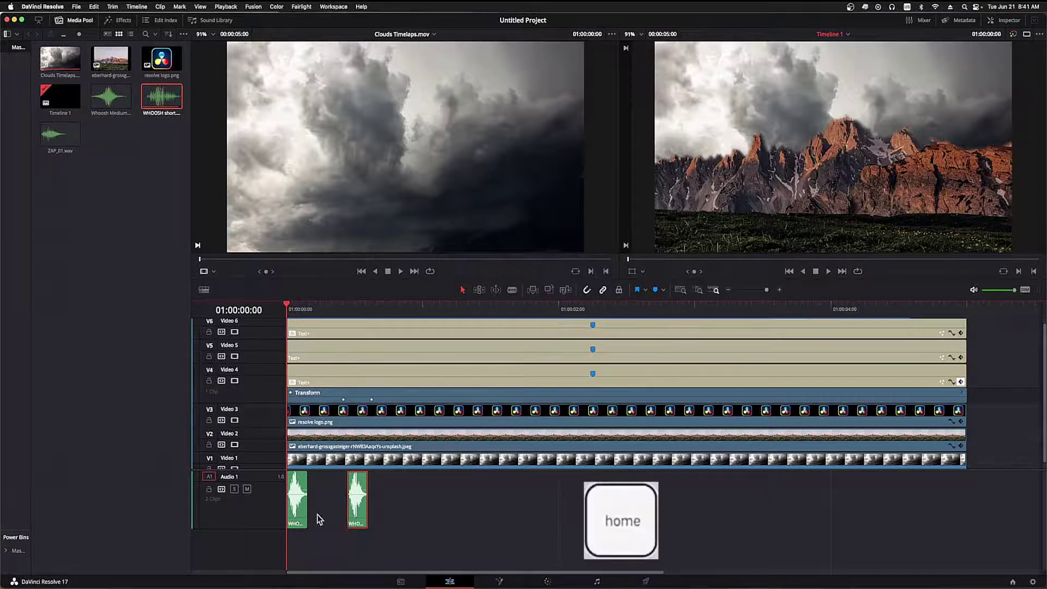
{"action": "left_click", "coordinate": [468, 498]}
{"action": "key", "text": "space"}
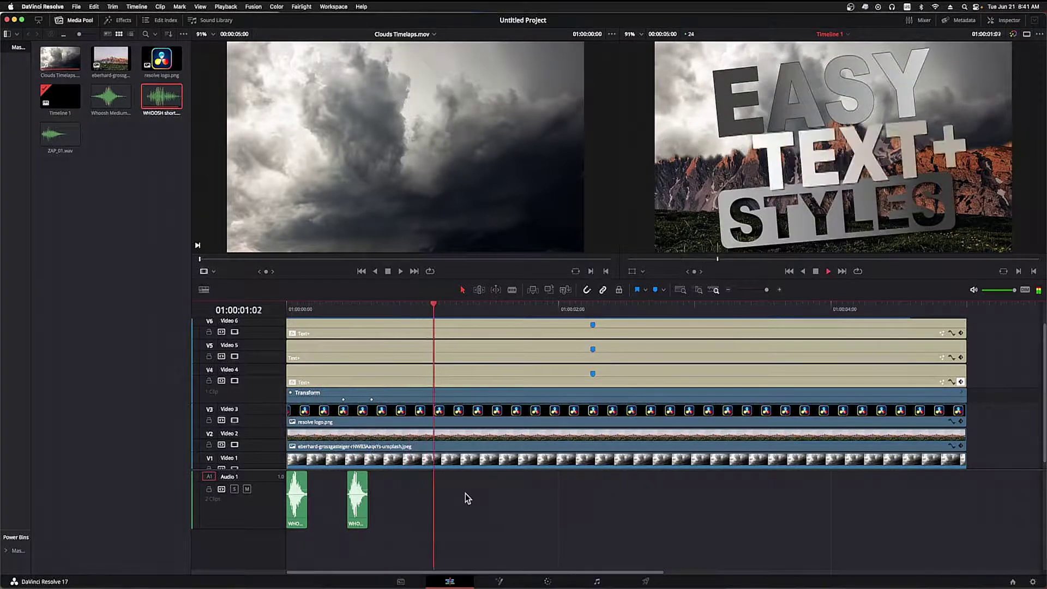
{"action": "key", "text": "space"}
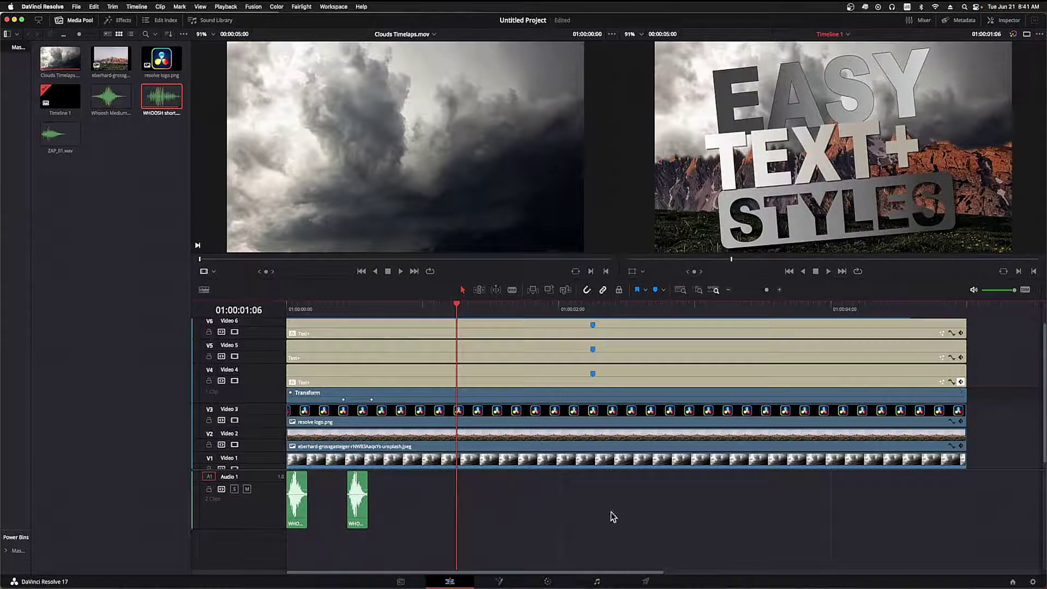
- Collapse the Video 4 keyframes, show those of the Video 6 title, and place Whoosh Medium.wav on Audio 1 at its first keyframe
{"action": "left_click", "coordinate": [960, 381]}
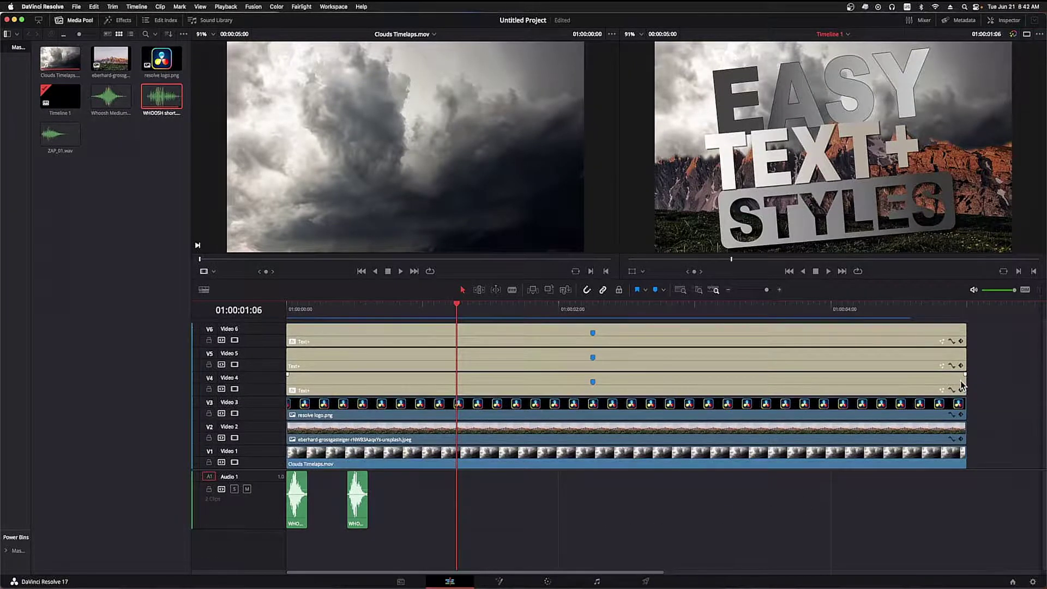
{"action": "left_click", "coordinate": [961, 341]}
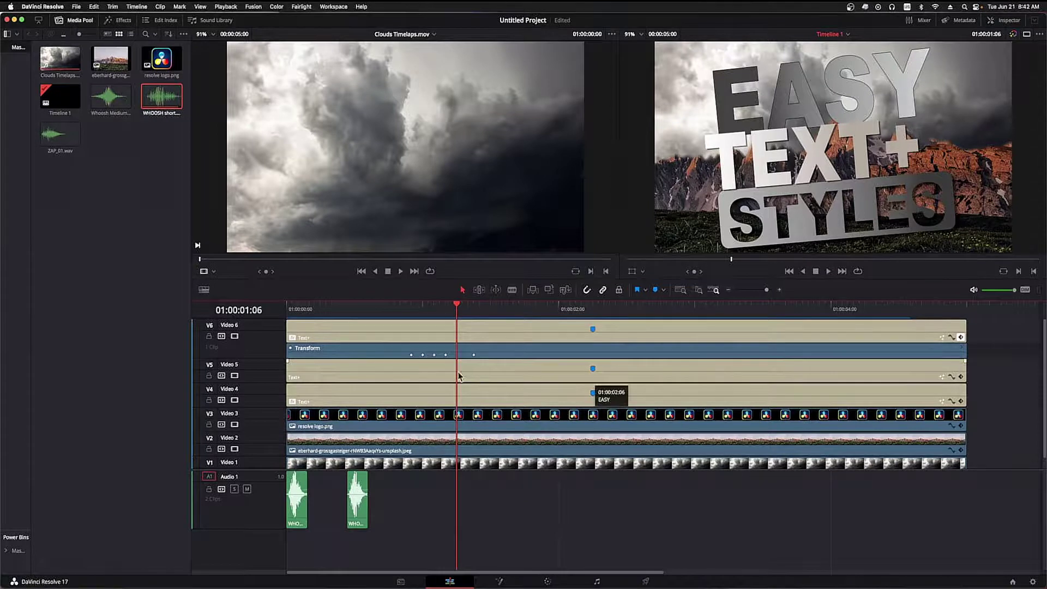
{"action": "left_click", "coordinate": [402, 350]}
{"action": "left_click_drag", "start_coordinate": [402, 348], "coordinate": [486, 358]}
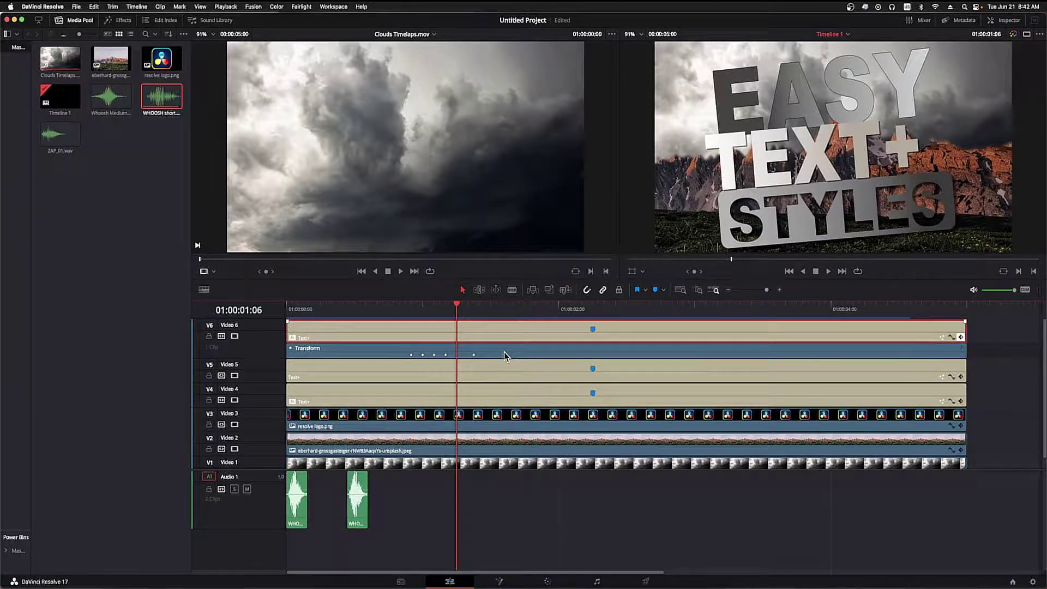
{"action": "left_click_drag", "start_coordinate": [109, 99], "coordinate": [402, 467]}
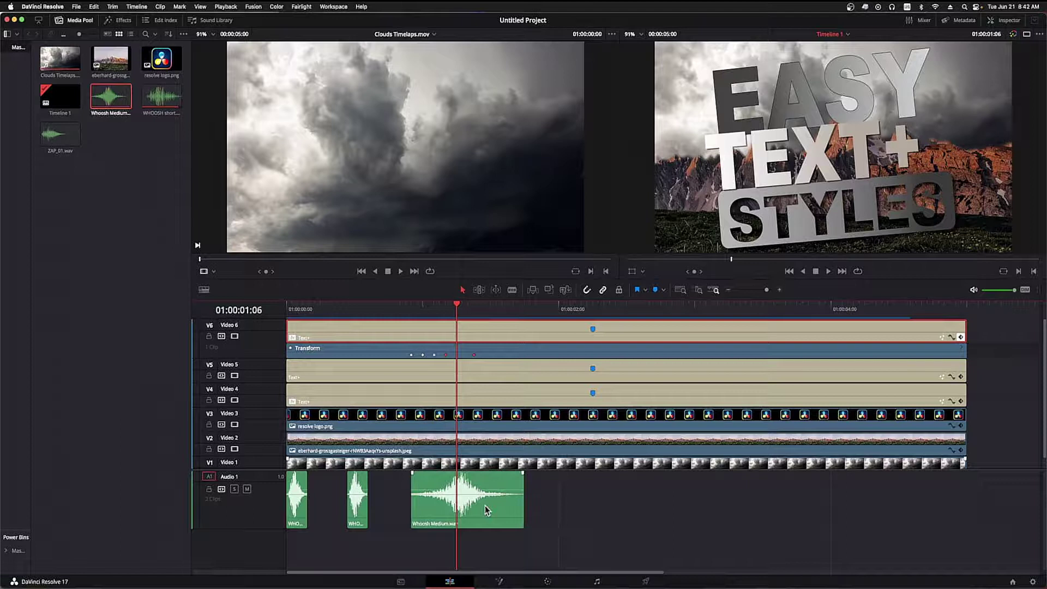
{"action": "left_click", "coordinate": [484, 510]}
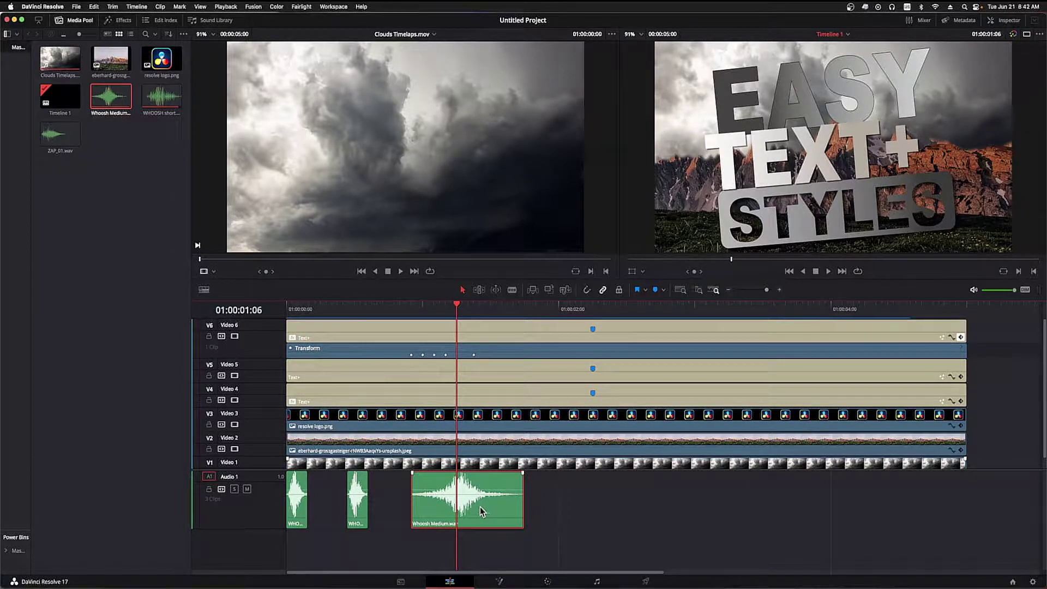
- Try to fine-tune the medium whoosh clip's position with snapping off, and turn snapping back on
{"action": "key", "text": "n"}
{"action": "left_click_drag", "start_coordinate": [479, 507], "coordinate": [483, 511]}
{"action": "key", "text": "n"}
- Play the timeline from the start to check the medium whoosh against the Video 6 title's movement
{"action": "key", "text": "Home"}
{"action": "key", "text": "space"}
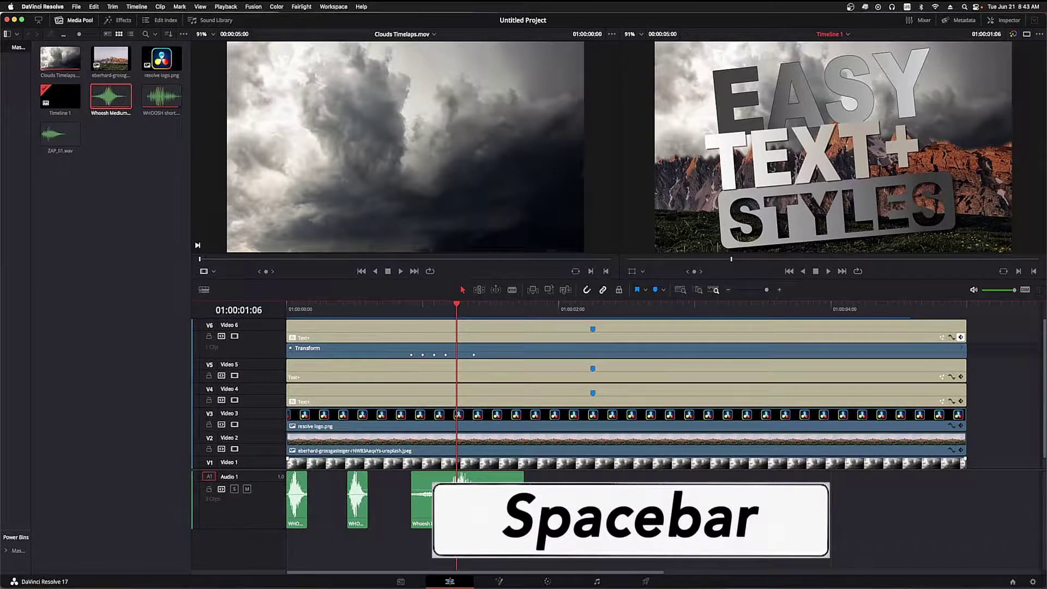
{"action": "key", "text": "Home"}
{"action": "key", "text": "space"}
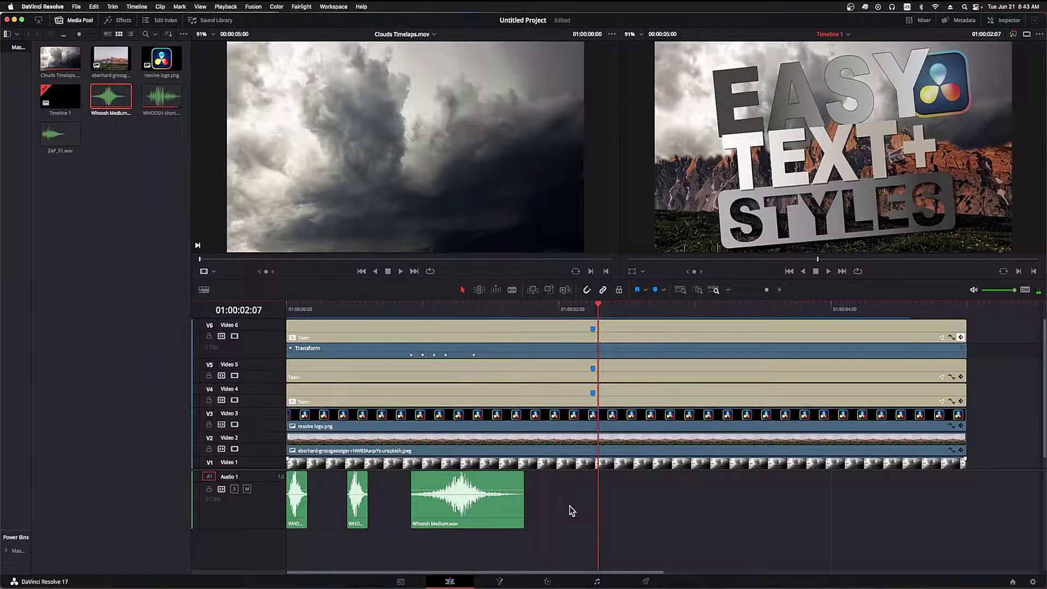
- Collapse the Video 6 keyframes, show the resolve logo.png Composite keyframes, and place ZAP_01.wav on Audio 1 at the first one
{"action": "left_click", "coordinate": [960, 337]}
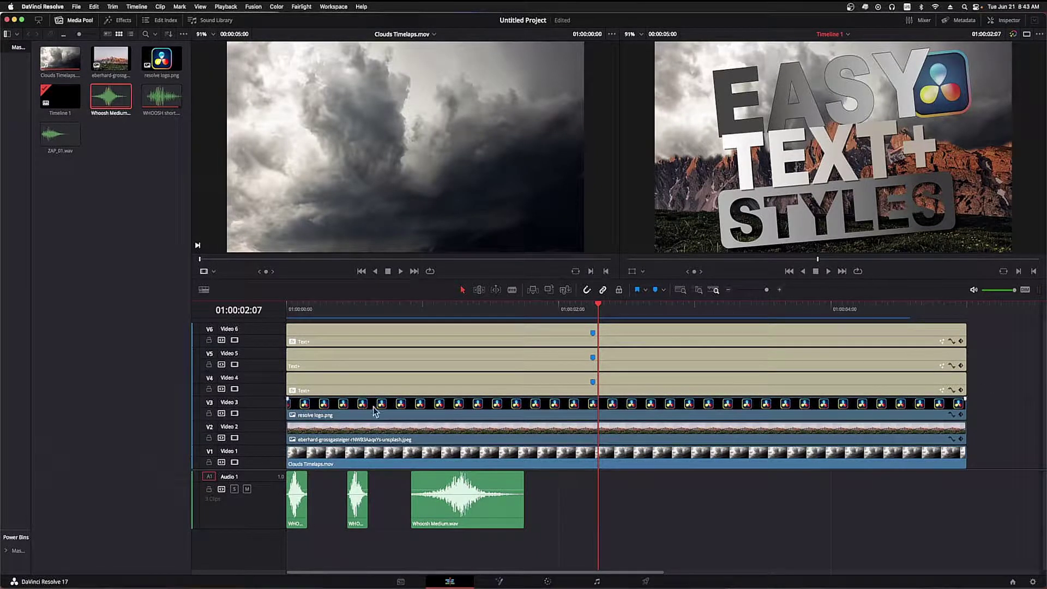
{"action": "left_click", "coordinate": [961, 415]}
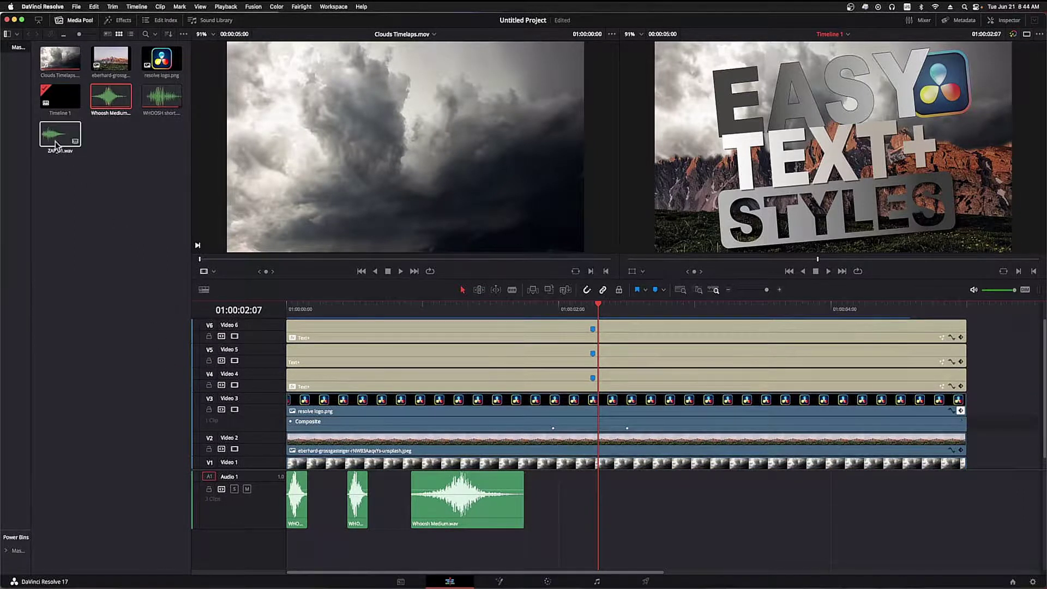
{"action": "left_click_drag", "start_coordinate": [60, 134], "coordinate": [578, 506]}
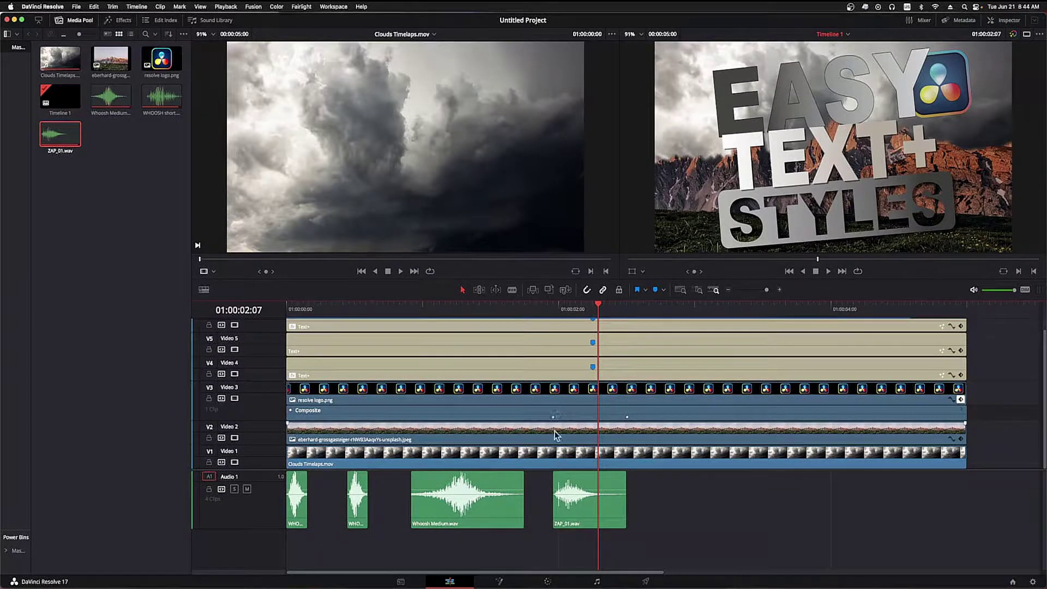
- Play the whole intro from the start several times to check all sound effects against the titles and logo
{"action": "key", "text": "Home"}
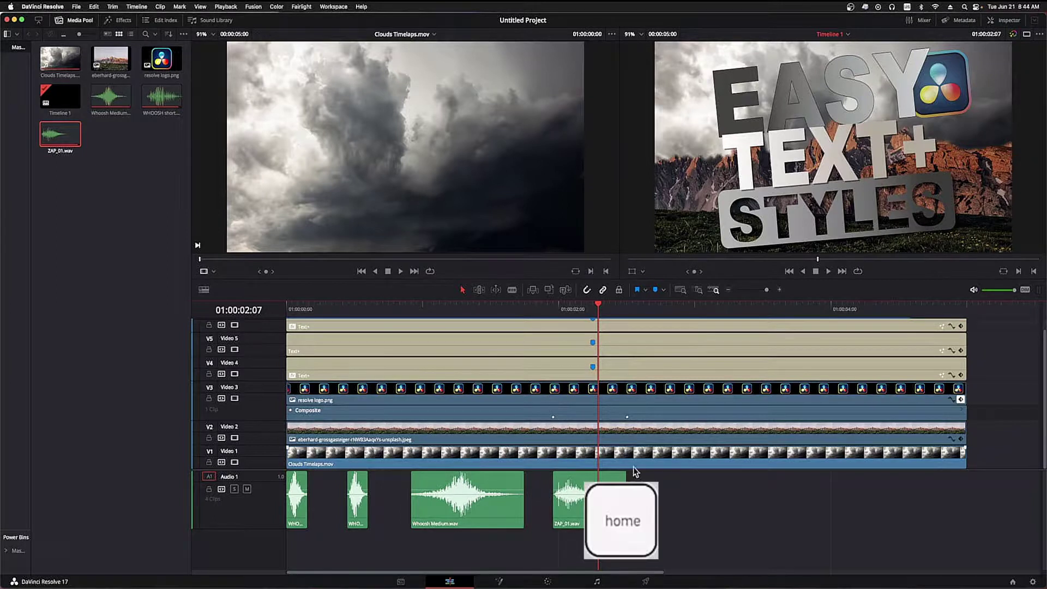
{"action": "key", "text": "space"}
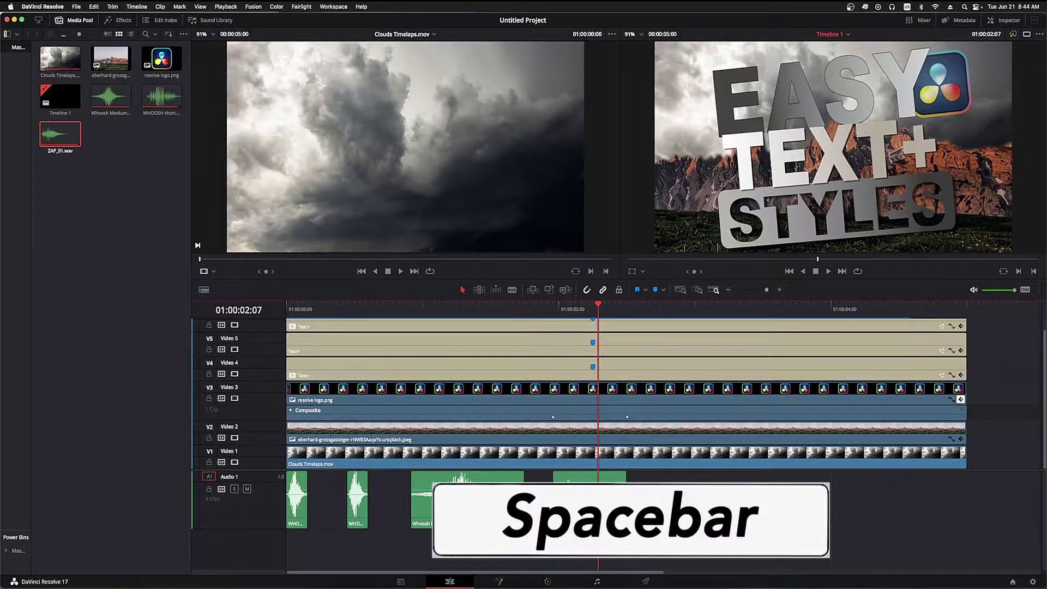
{"action": "key", "text": "Home"}
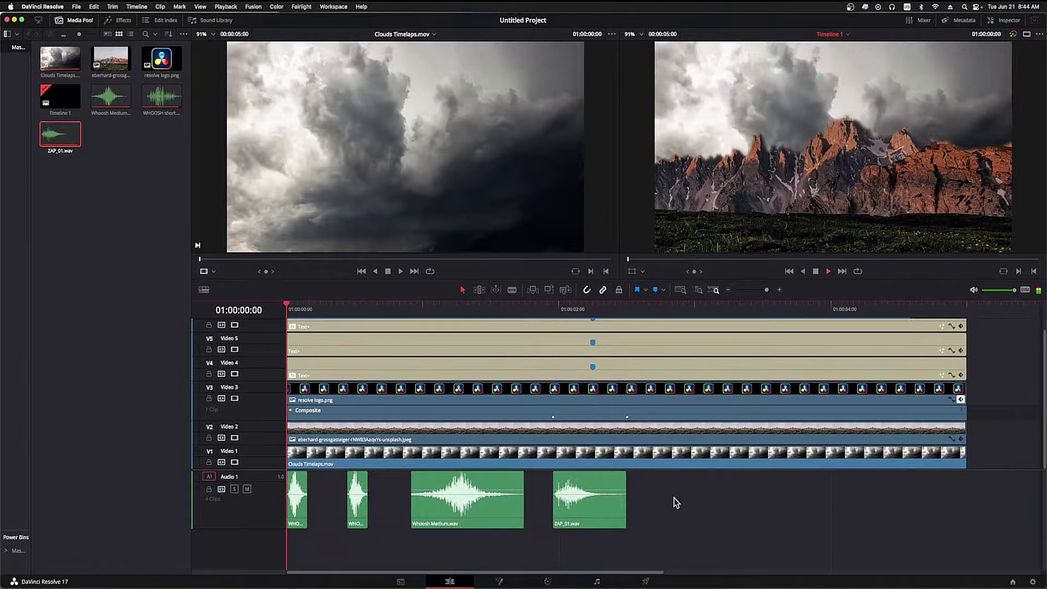
{"action": "key", "text": "space"}
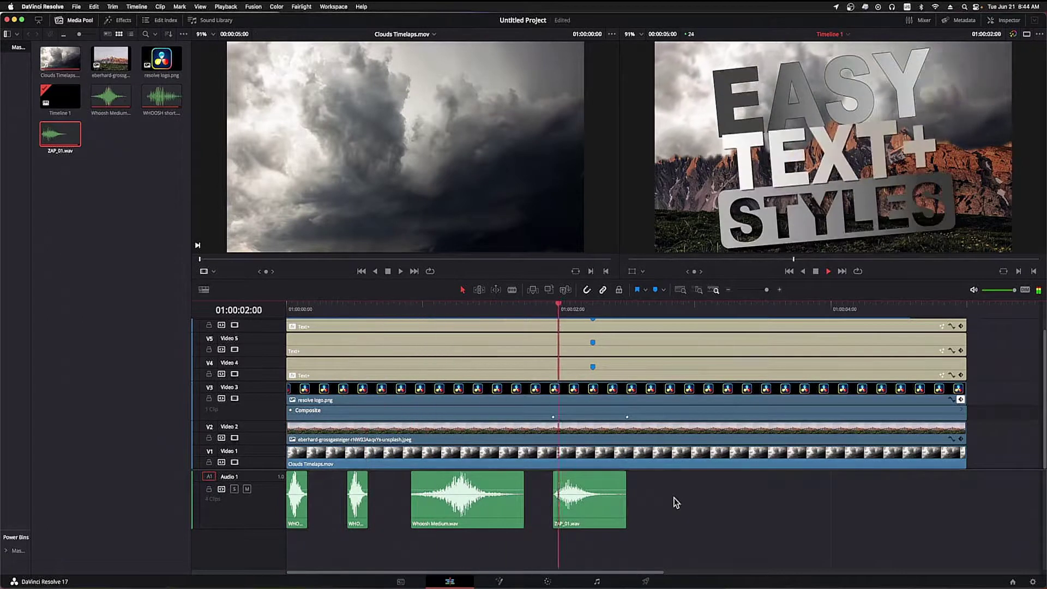
{"action": "key", "text": "space"}
{"action": "key", "text": "Home"}
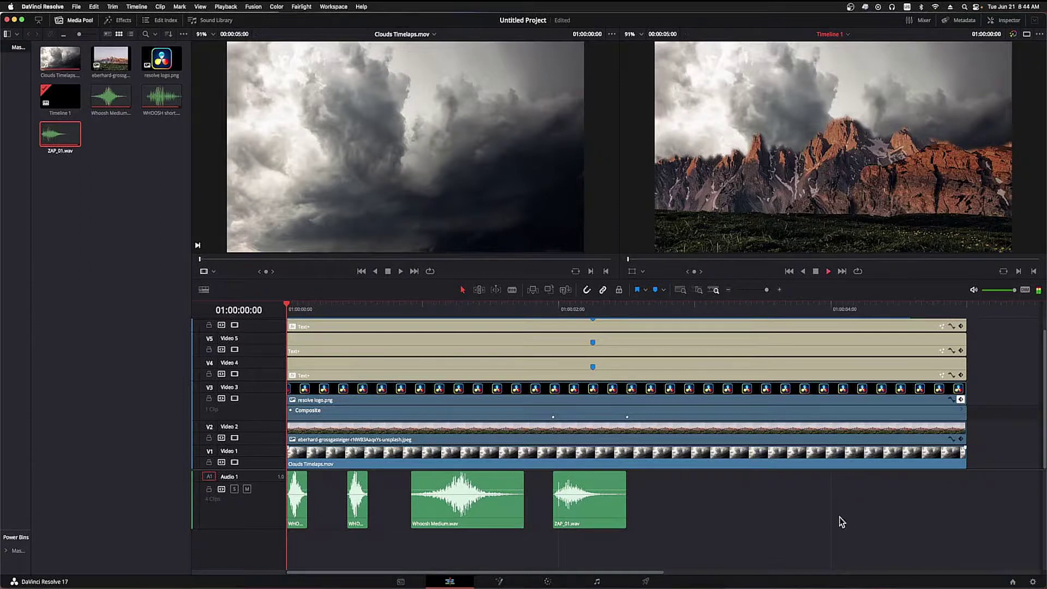
{"action": "key", "text": "space"}
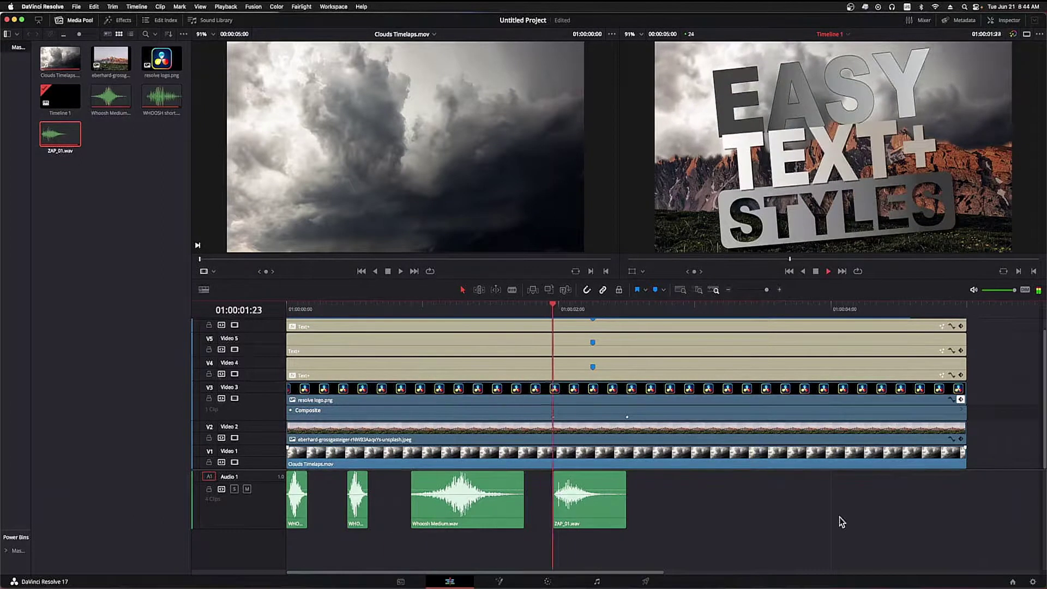